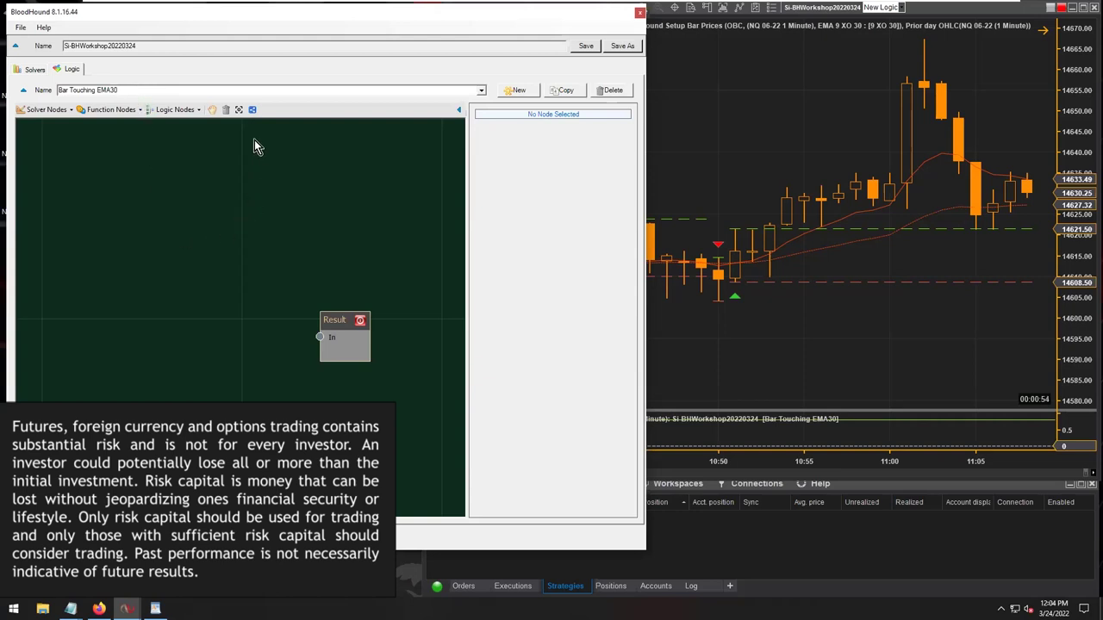
Set the EMA 30 plot width to 3, keeping its orange-red dashed style
left_click(640, 13)
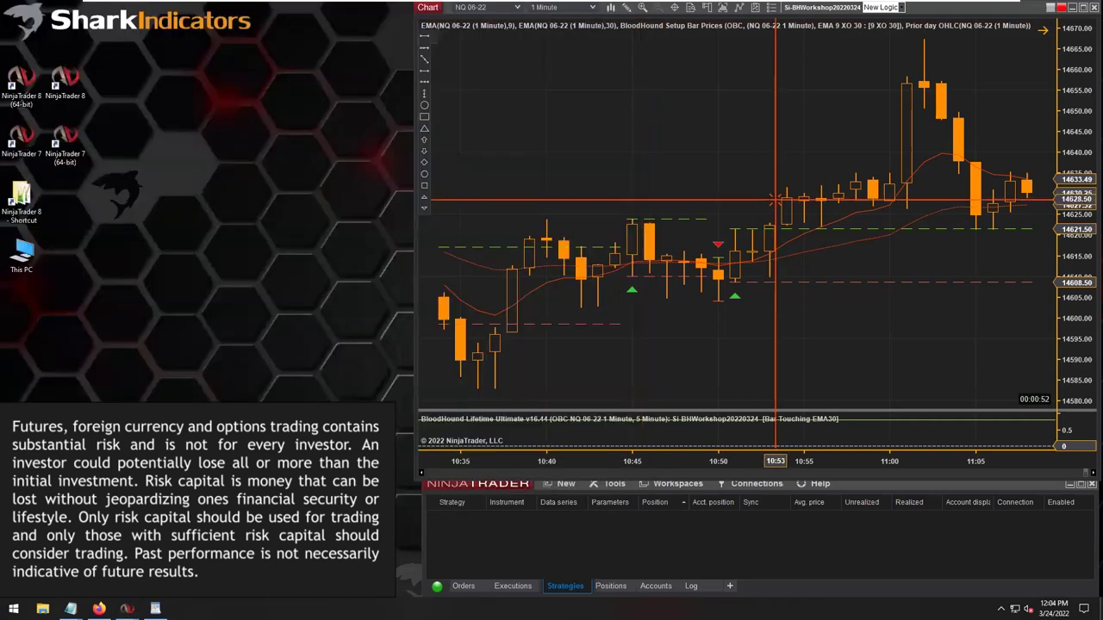
double_click(836, 245)
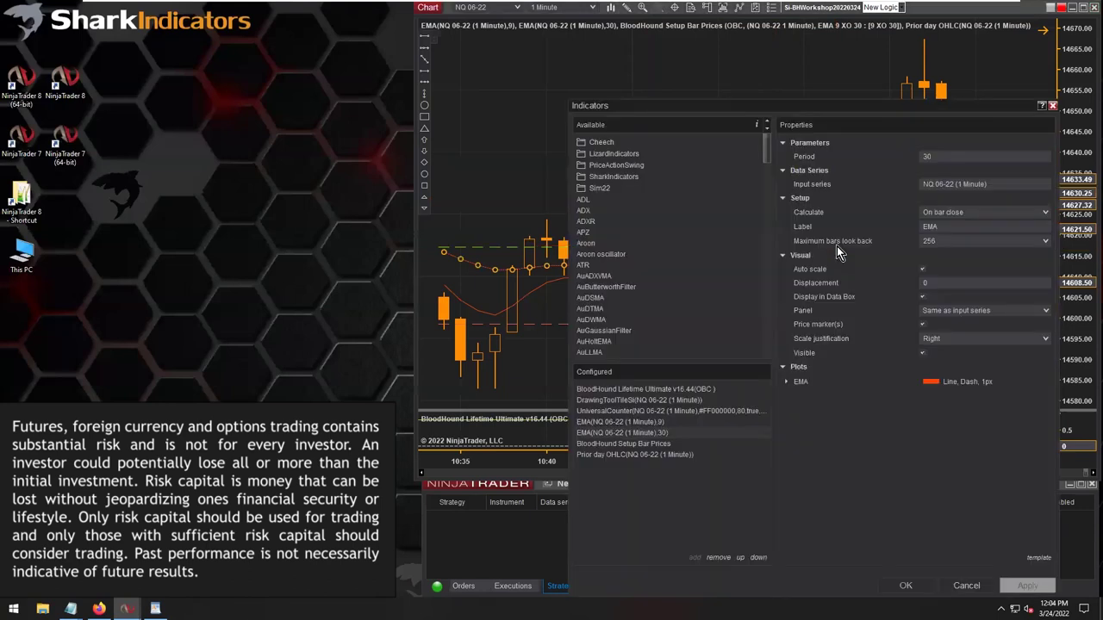
left_click_drag(802, 114, 658, 85)
left_click(659, 356)
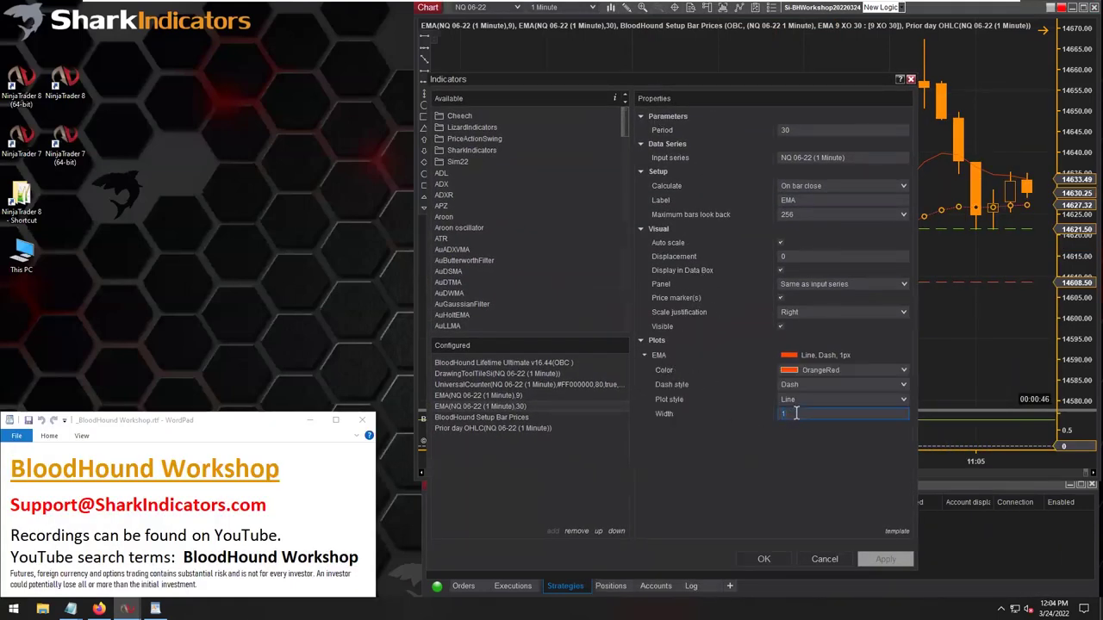
type("3")
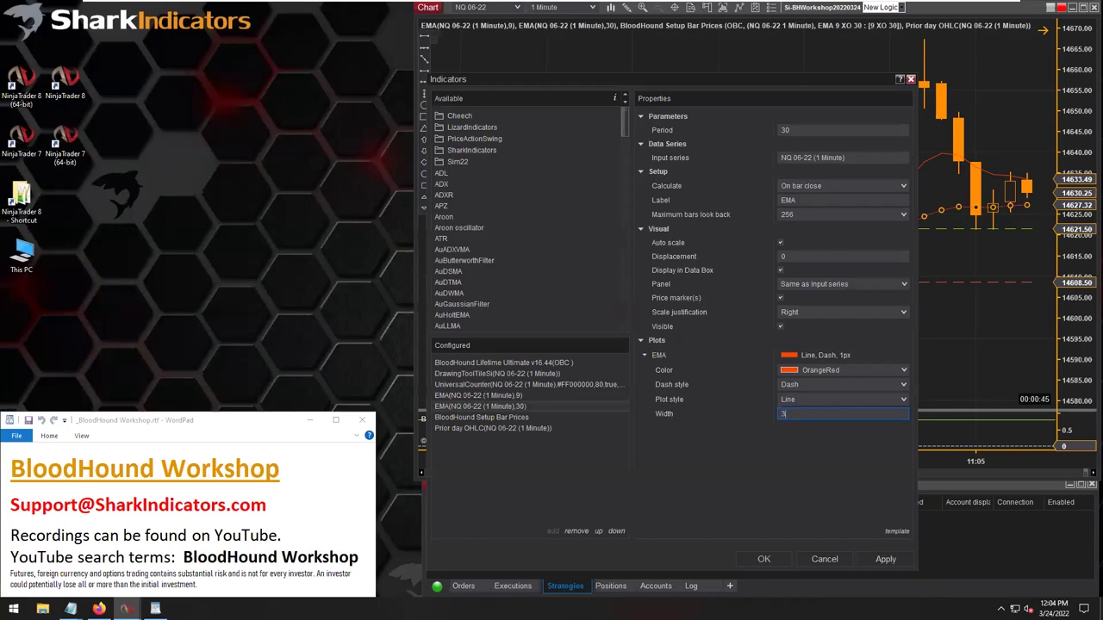
left_click(764, 560)
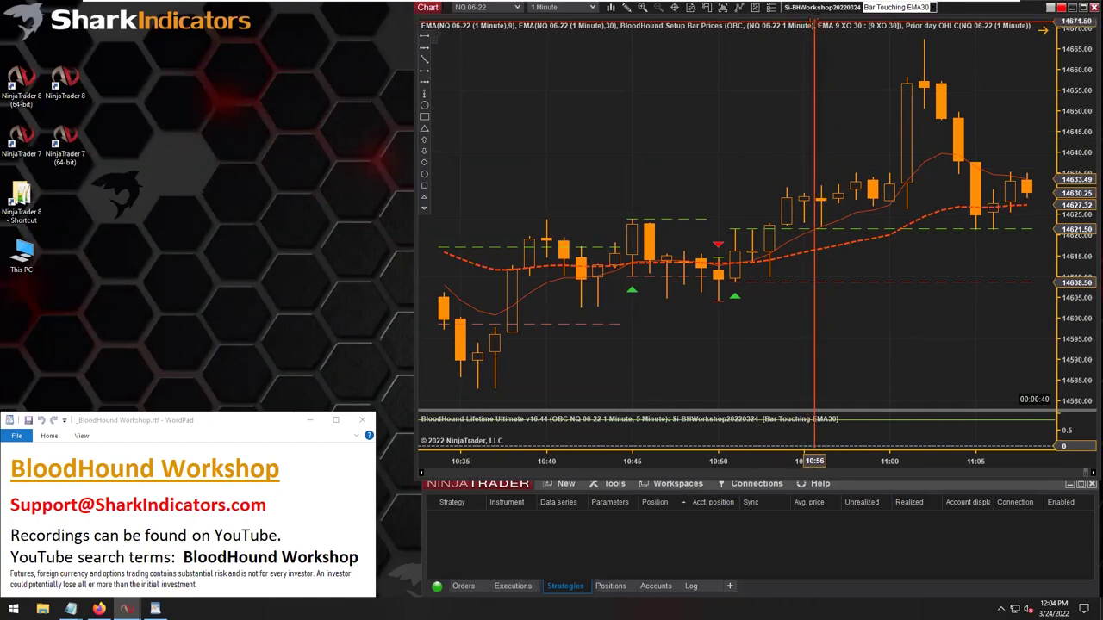
left_click(823, 6)
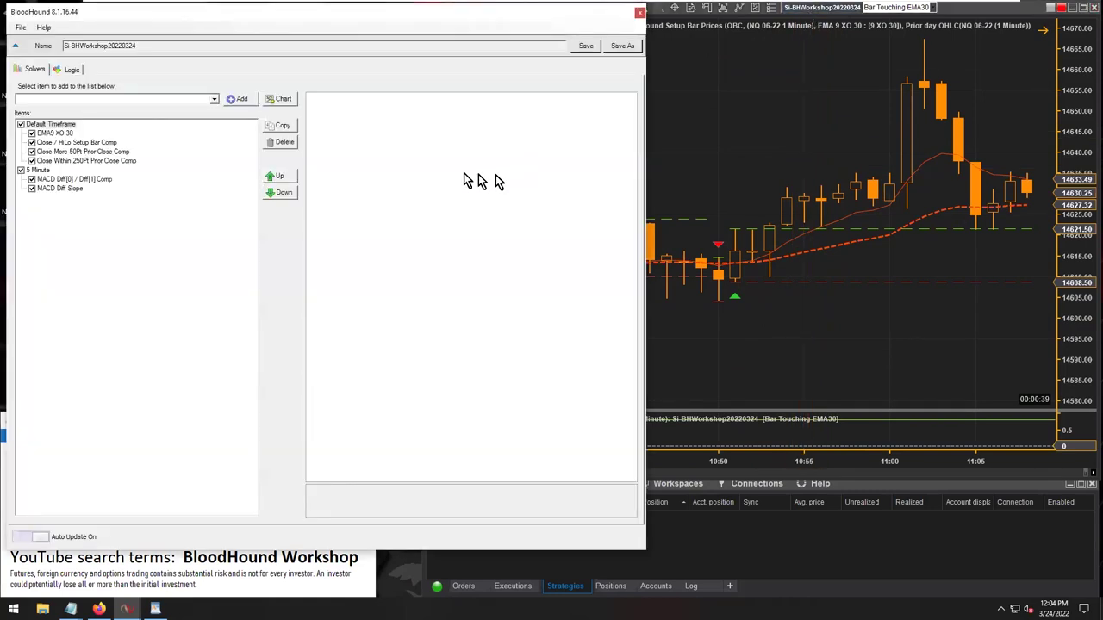
Add a Default Timeframe Indicator Comparison solver and wire its output into Result
left_click(69, 71)
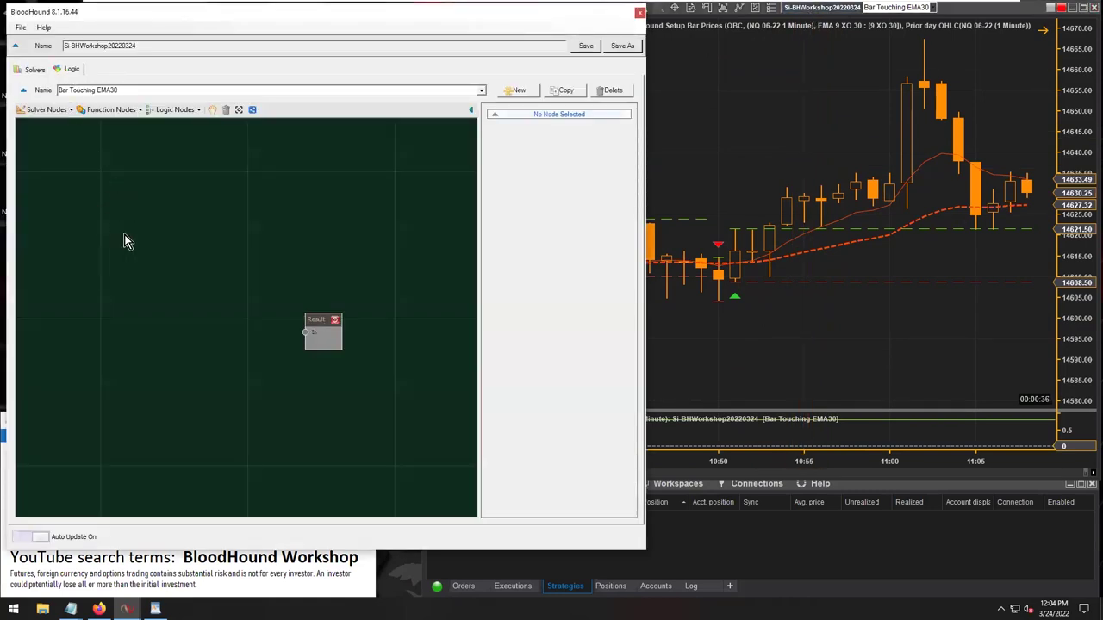
left_click(43, 110)
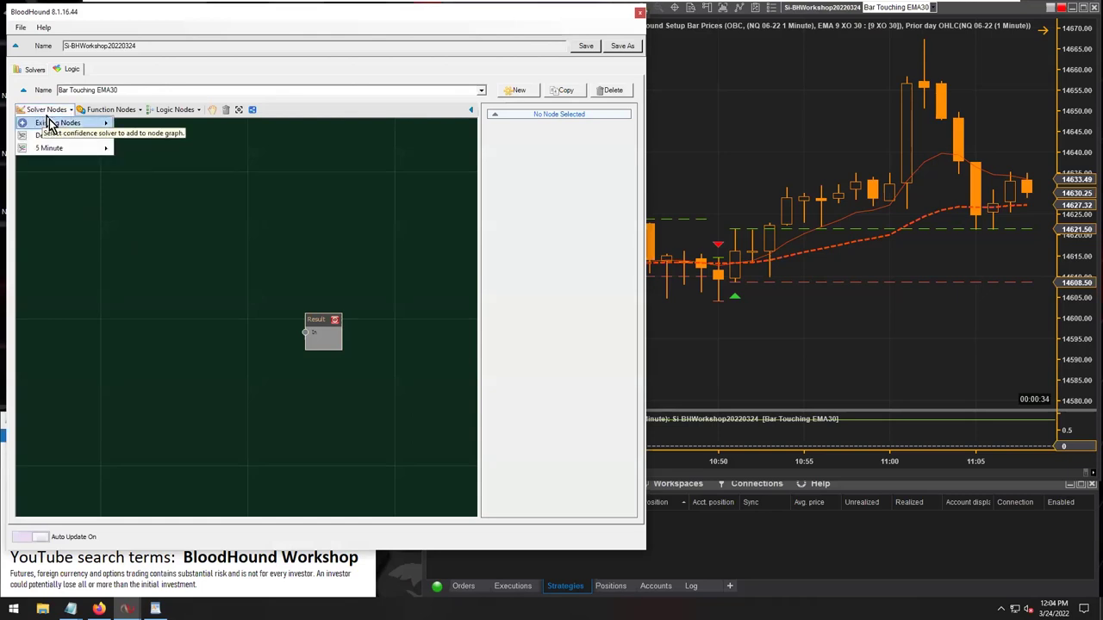
mouse_move(65, 138)
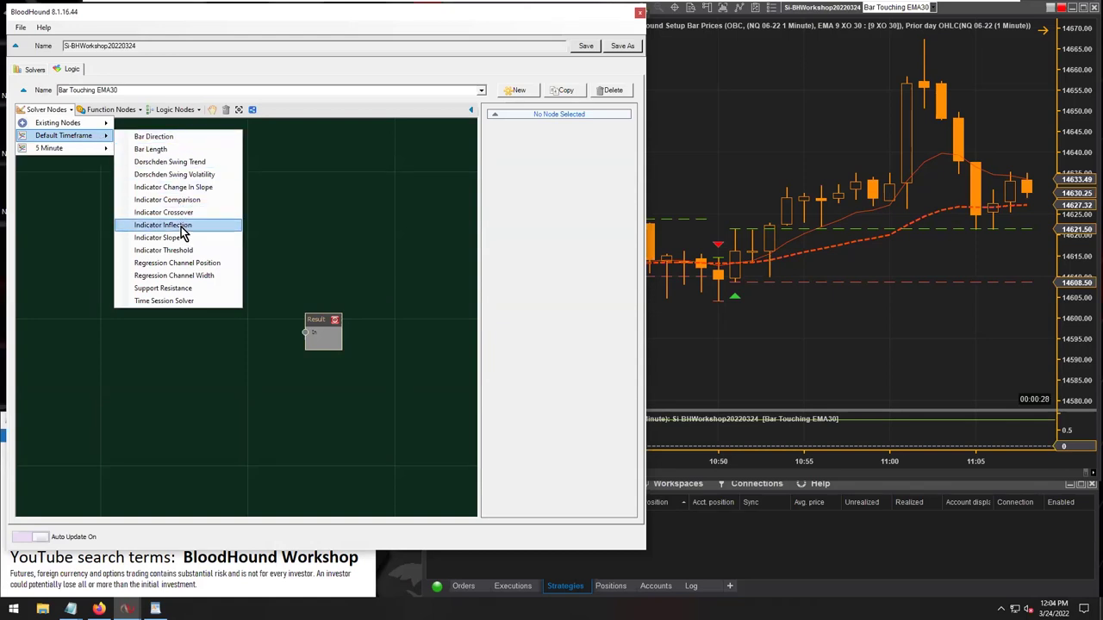
left_click(167, 199)
left_click(259, 327)
left_click_drag(259, 327, 180, 318)
left_click_drag(296, 338, 300, 333)
left_click_drag(180, 315, 193, 321)
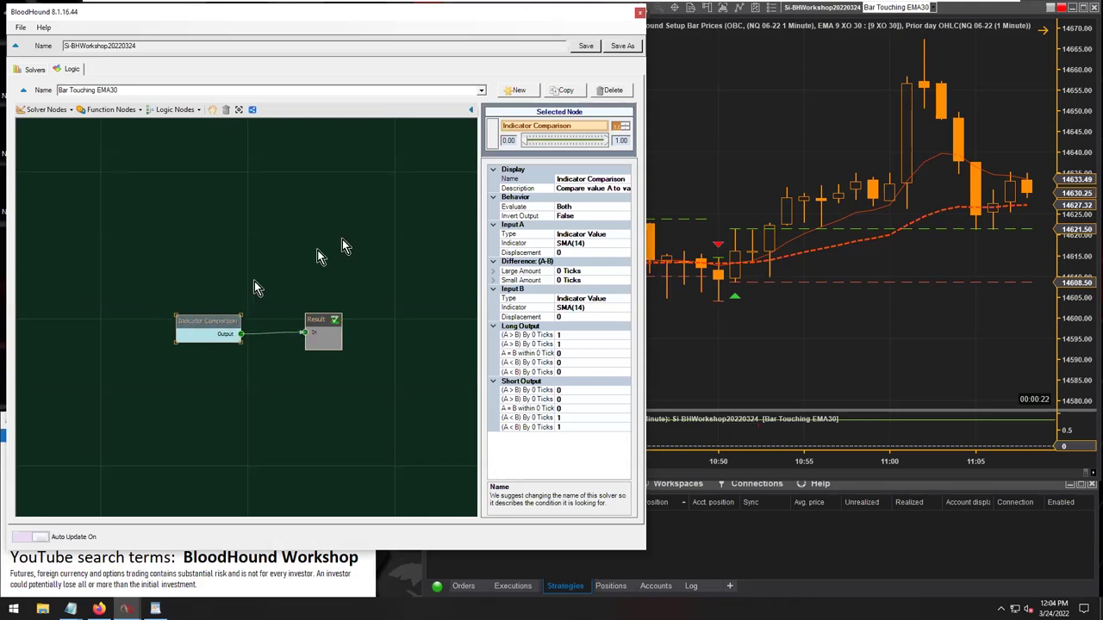
Rename the comparison node to 'Bar Touching EMA30 Comp'
double_click(572, 179)
type("B")
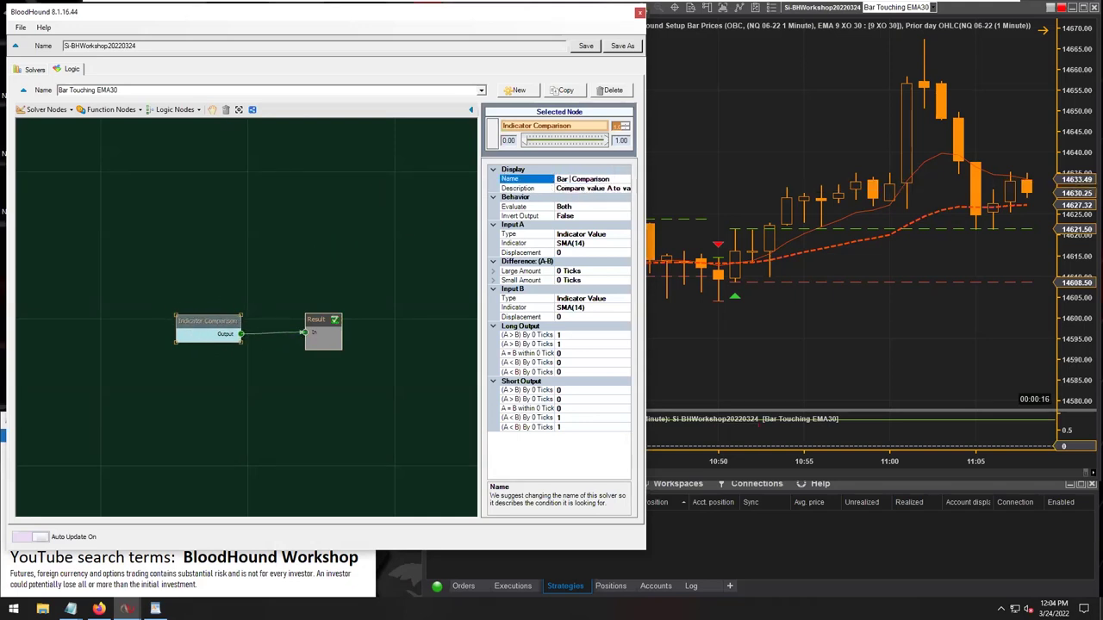
type("ar Touching EMA30")
left_click(238, 264)
left_click(201, 320)
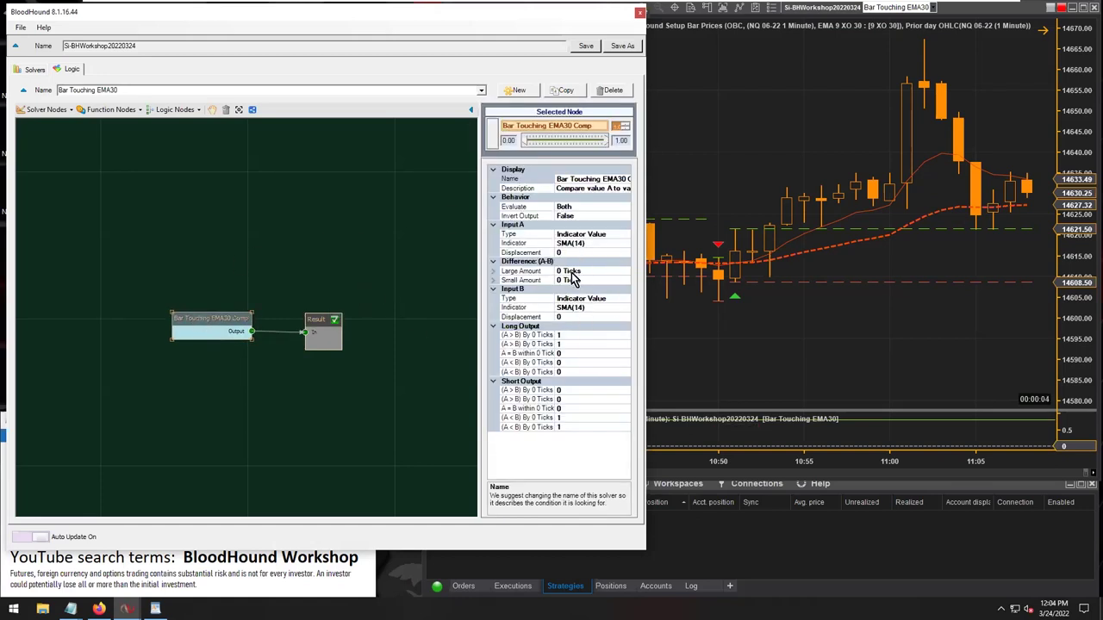
left_click(904, 323)
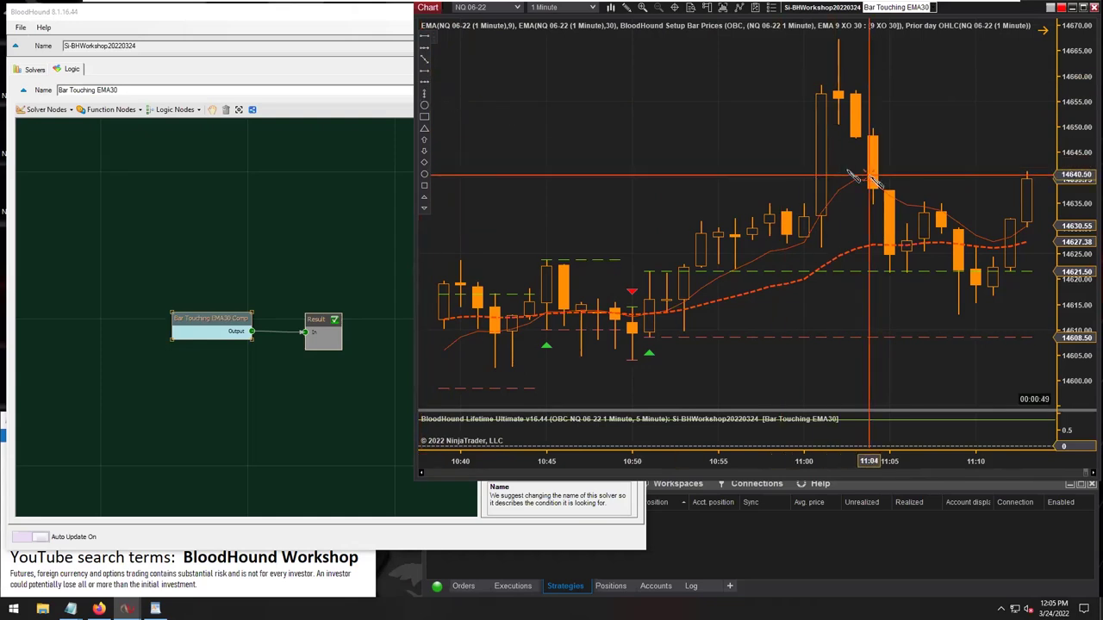
Draw an arrow pointing at the boxed bars near 11:05 that touch the EMA 30 line
left_click(748, 133)
left_click(864, 163)
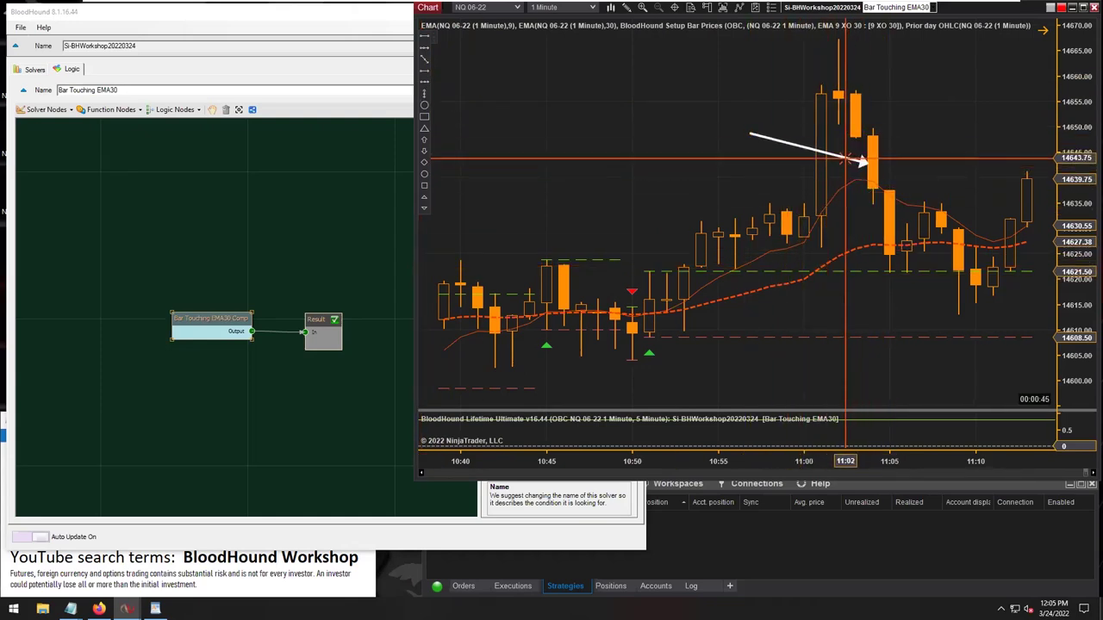
left_click_drag(848, 161, 859, 229)
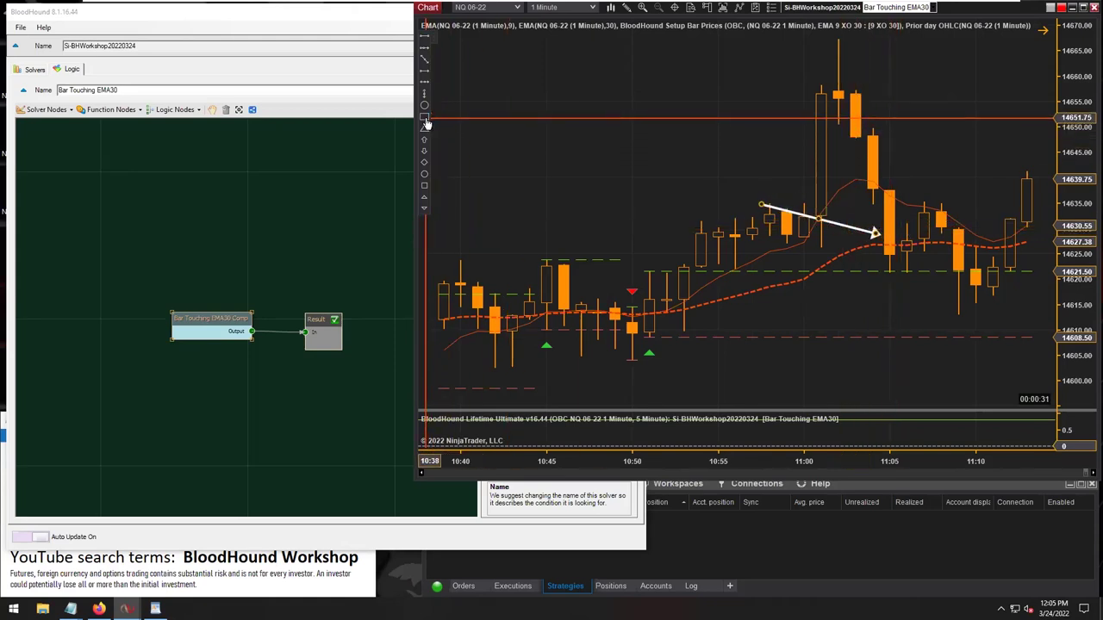
left_click(858, 232)
left_click_drag(858, 231, 845, 207)
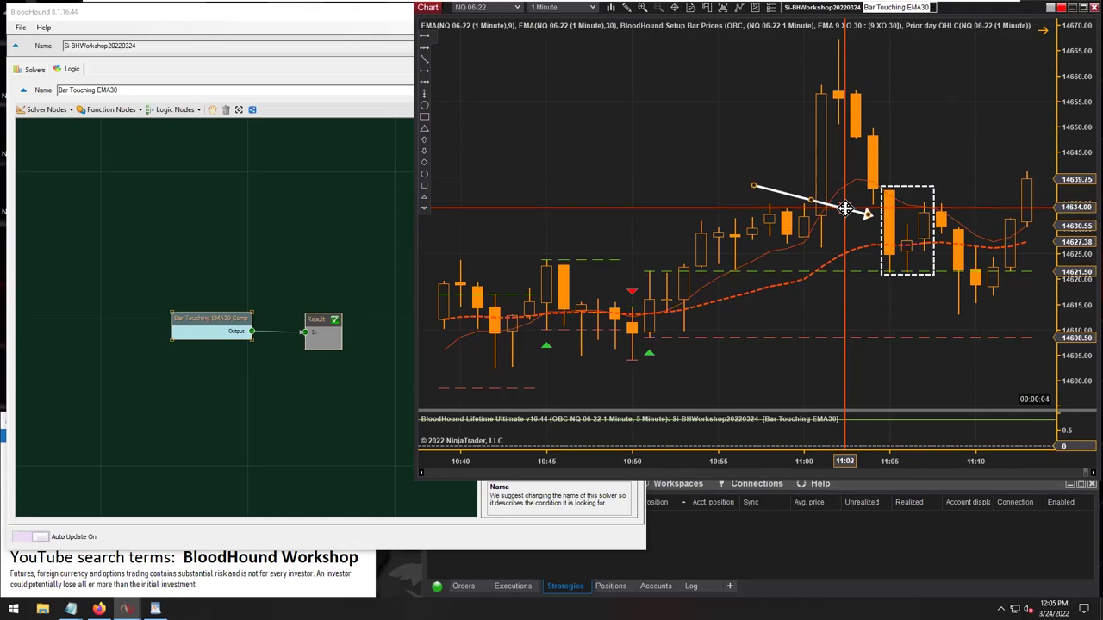
mouse_move(845, 206)
left_mouse_down()
mouse_move(864, 261)
mouse_move(847, 242)
mouse_move(854, 186)
mouse_move(838, 243)
left_mouse_up()
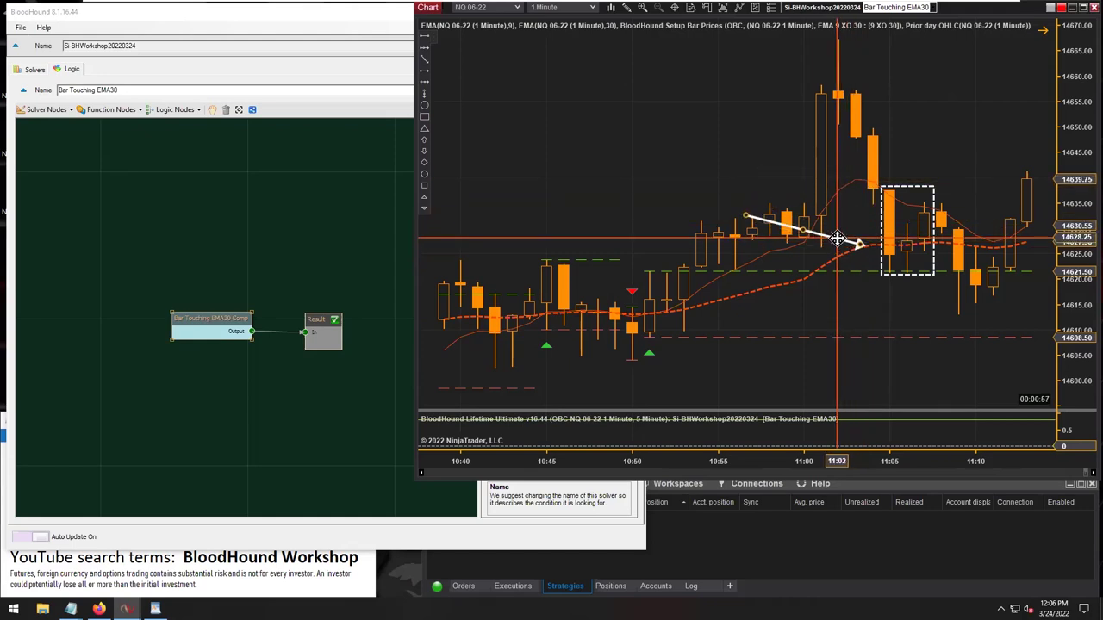
Set the comparison's Input A to bar Price, using High for long and Low for short
left_click(193, 321)
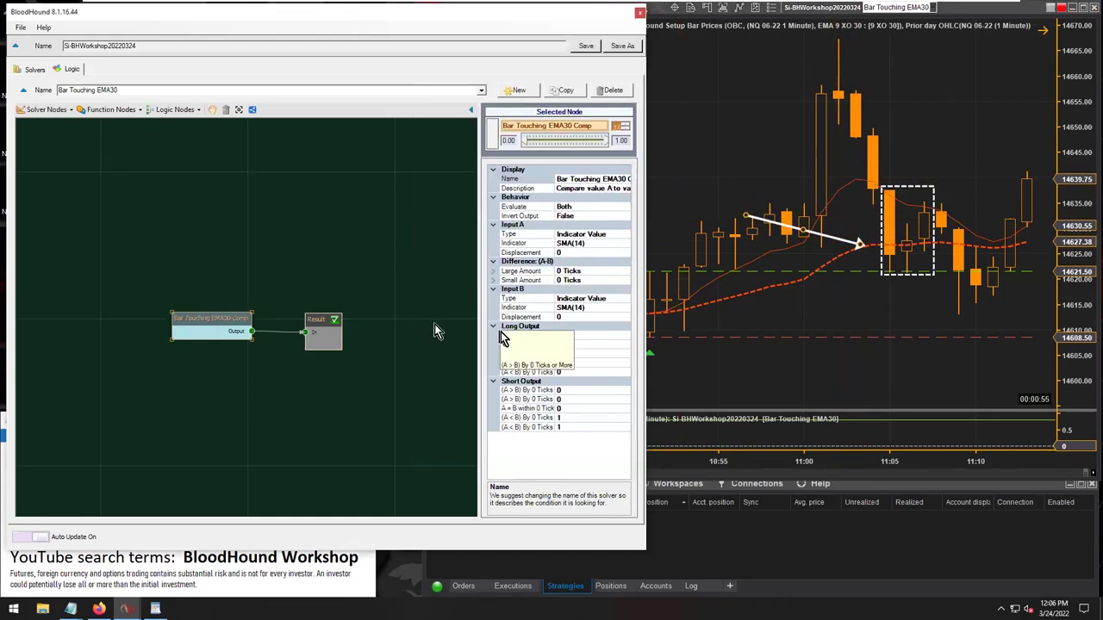
left_click(520, 238)
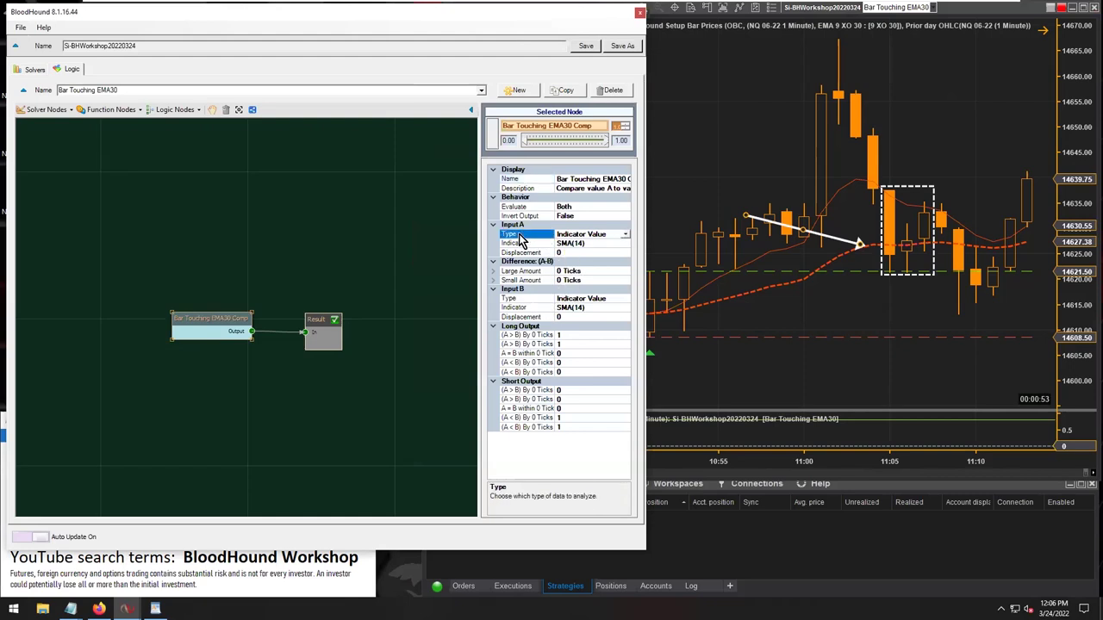
left_click(626, 235)
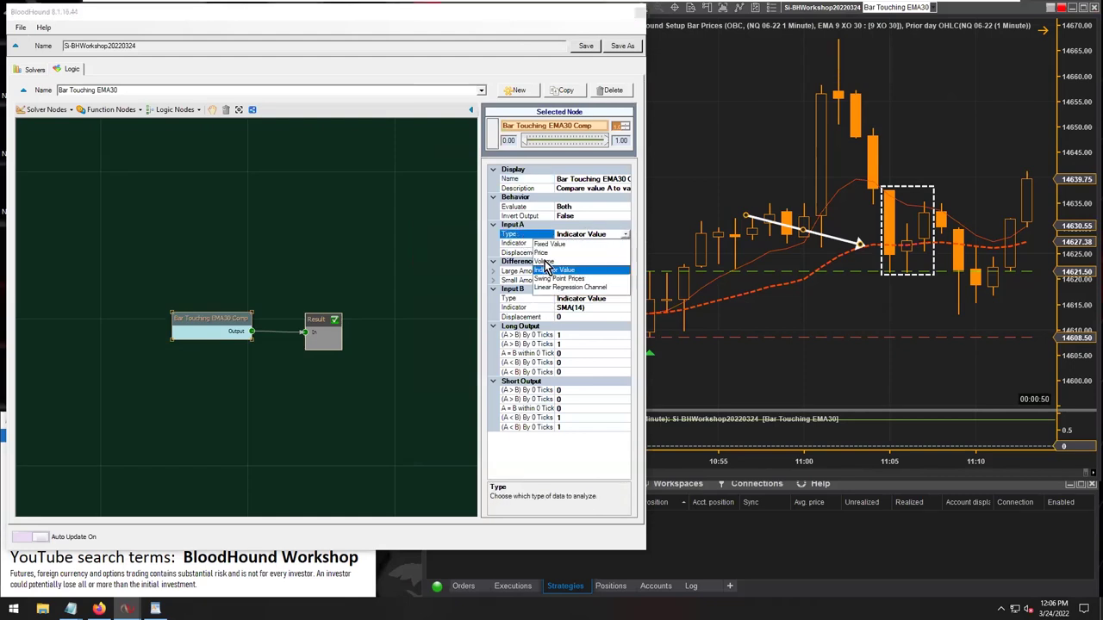
left_click(569, 252)
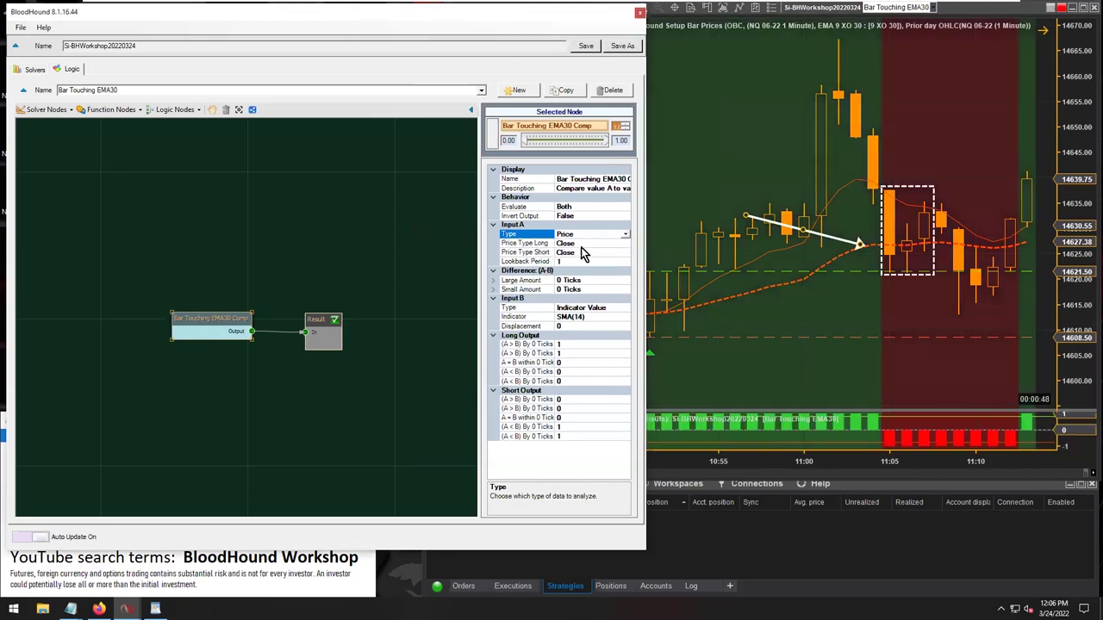
left_click(573, 243)
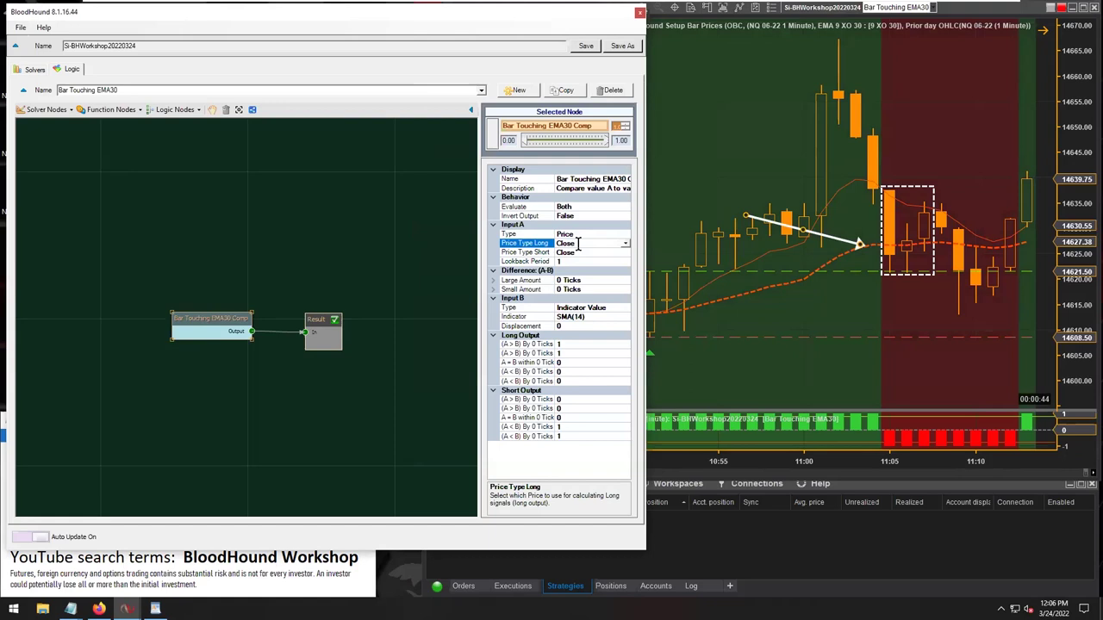
key("Down")
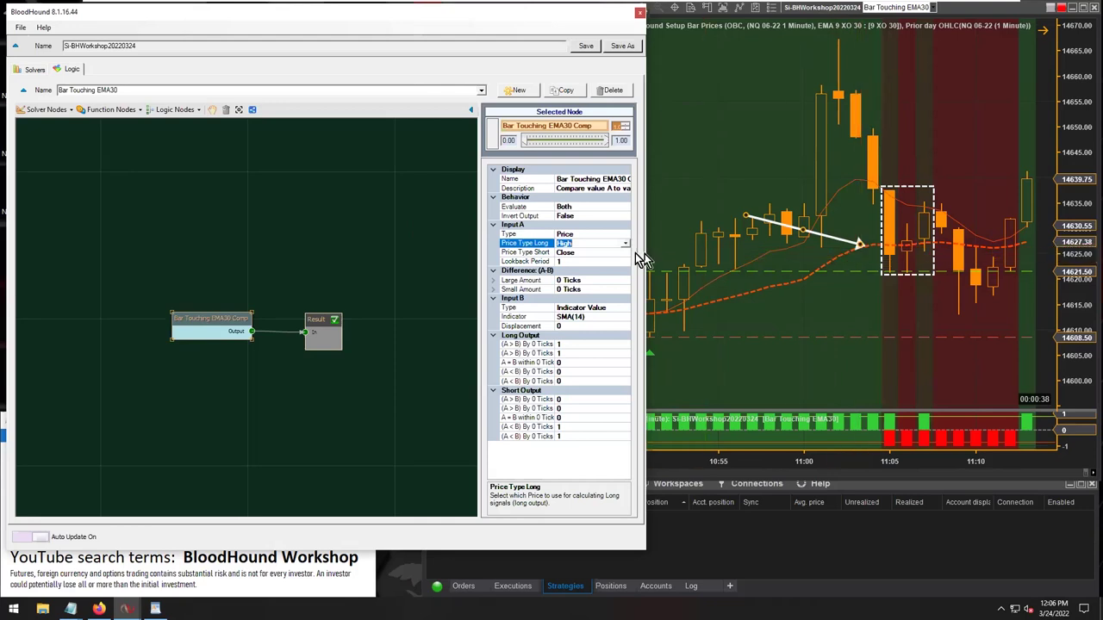
left_click(576, 253)
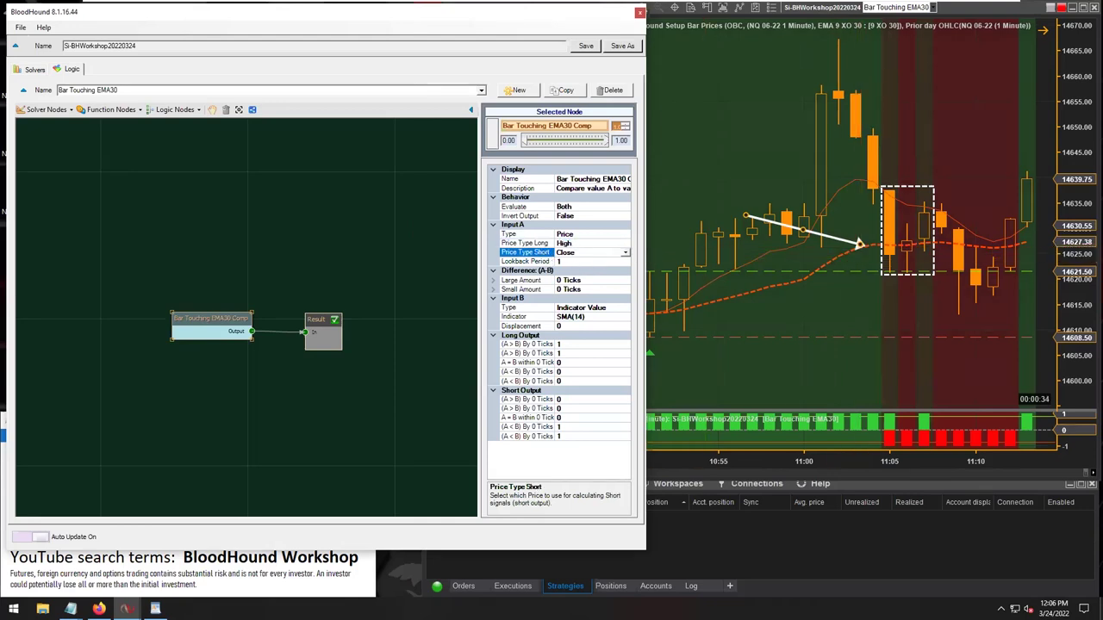
double_click(577, 251)
double_click(577, 252)
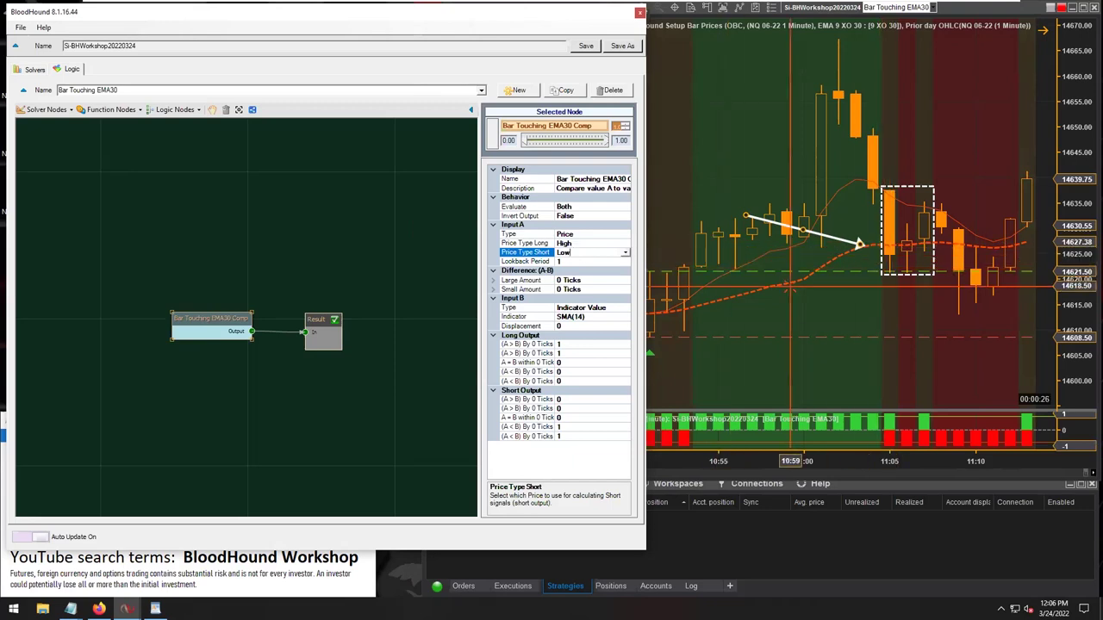
Set Input B to the EMA(30) indicator value
left_click(565, 317)
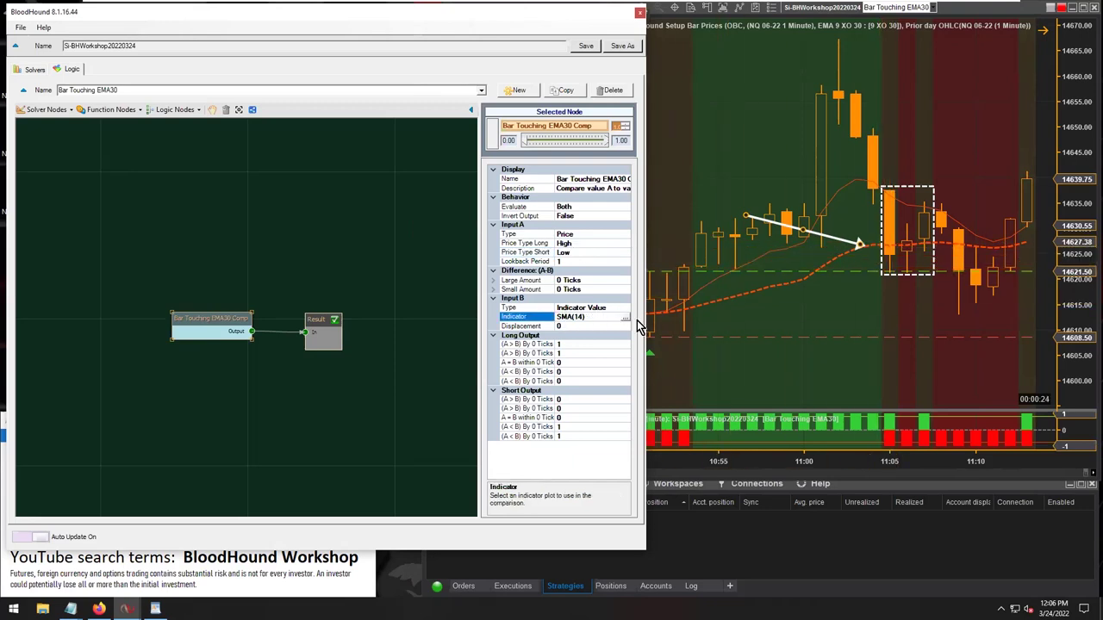
left_click(626, 317)
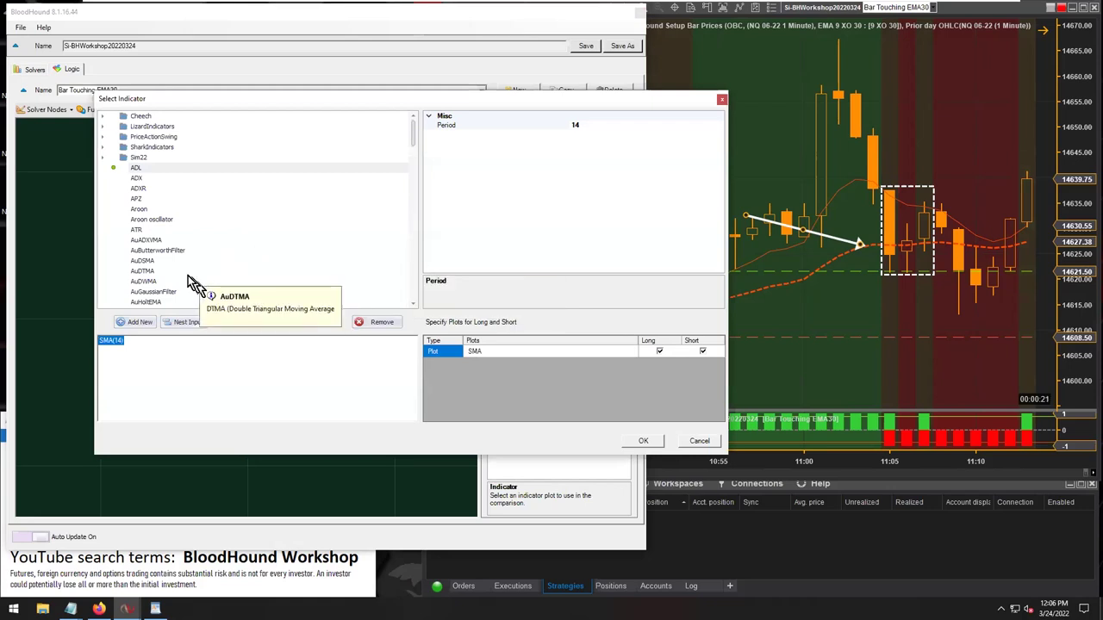
scroll(183, 226, "down", 3)
left_click(136, 239)
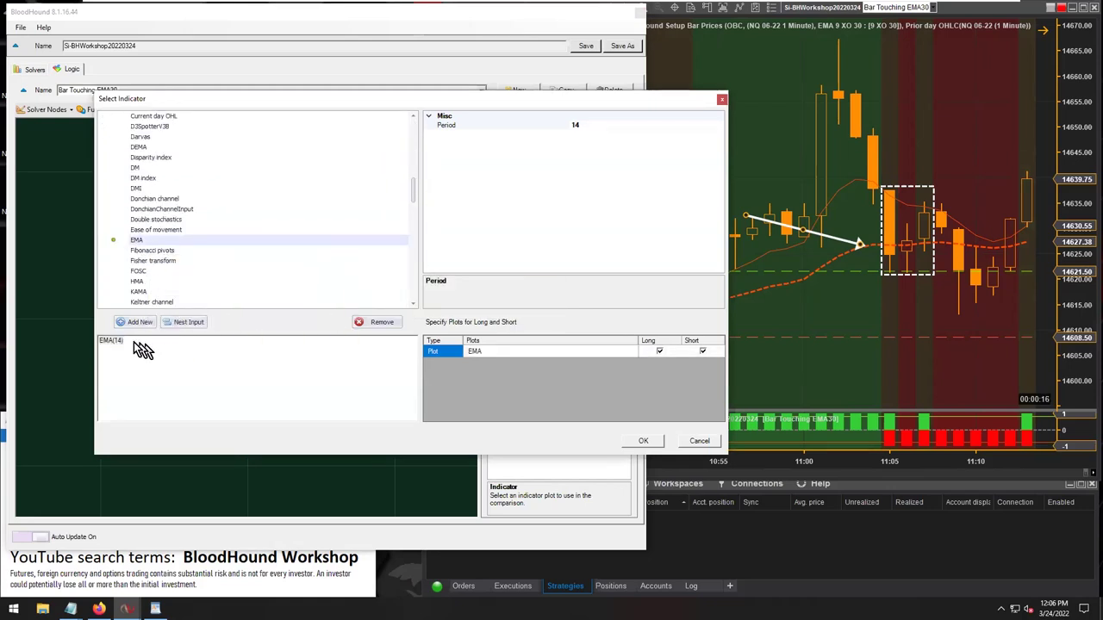
left_click(583, 127)
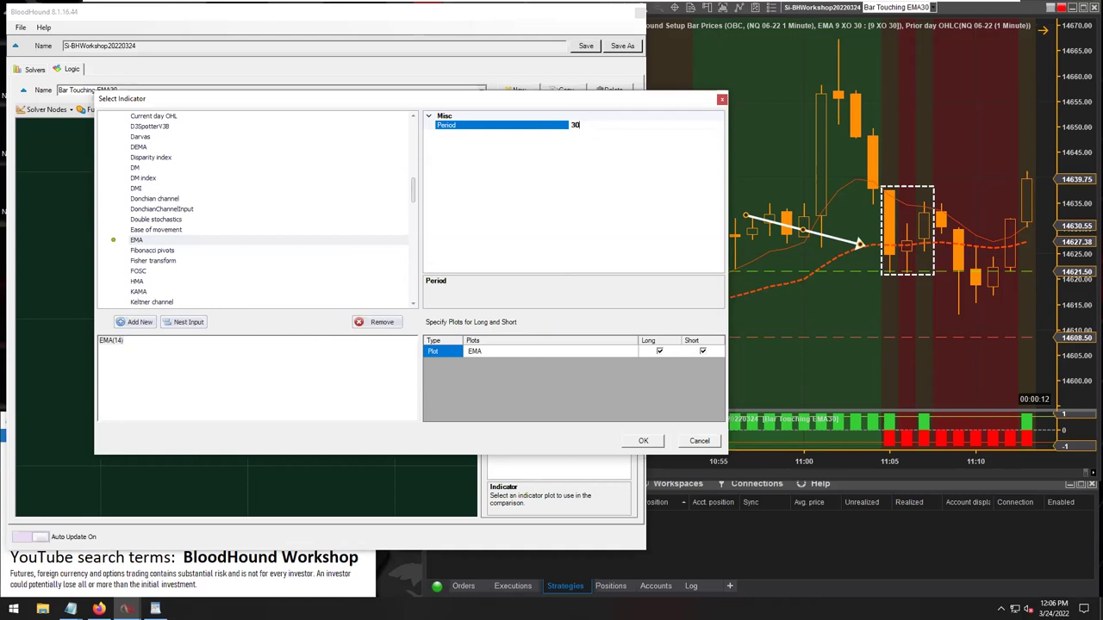
left_click(642, 442)
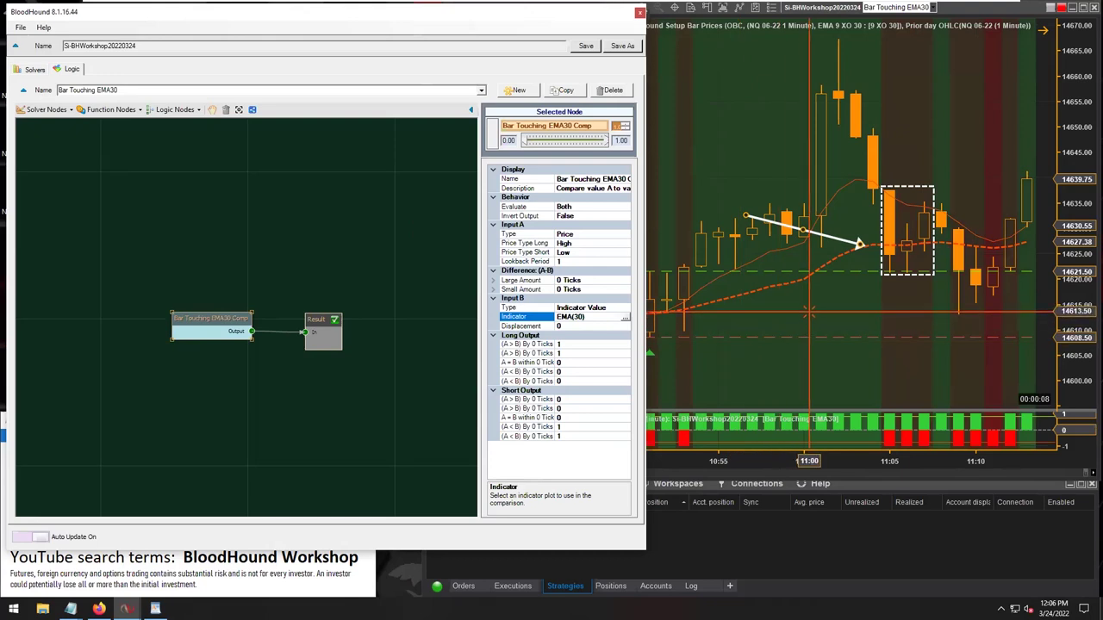
left_click(792, 340)
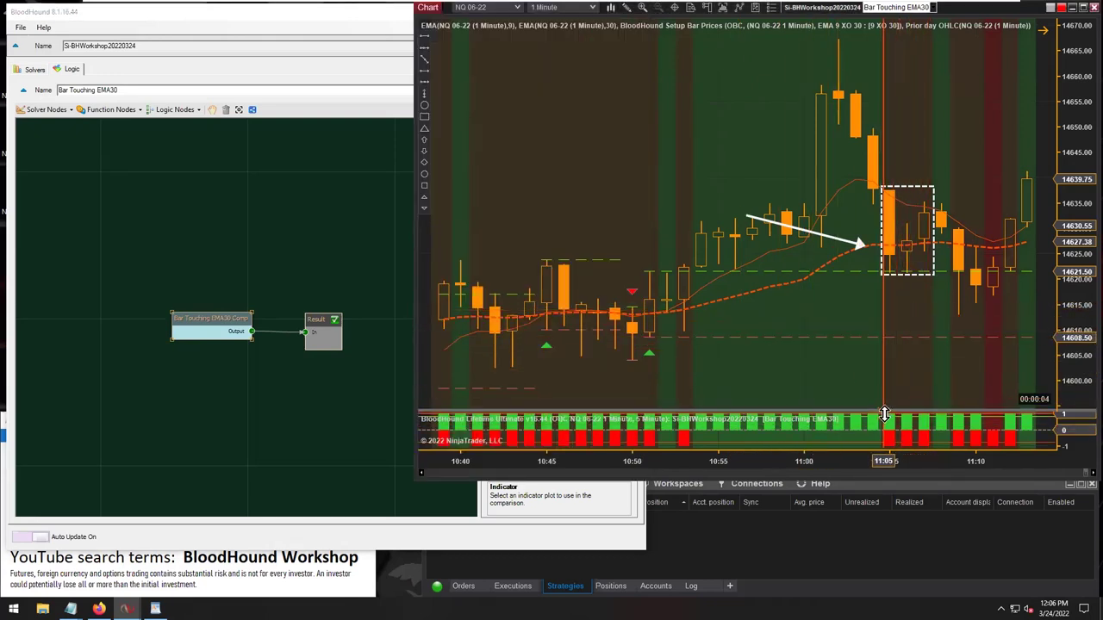
Enlarge the BloodHound signal panel and check the 10:15–10:45 bars against EMA 30
left_click_drag(881, 412, 882, 345)
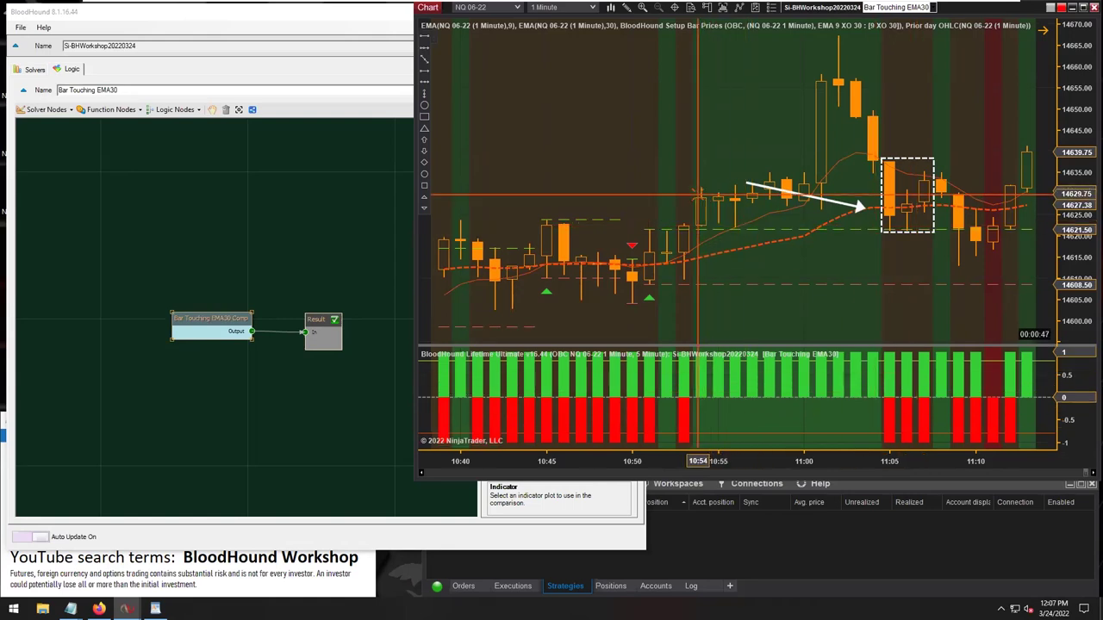
left_click(732, 248)
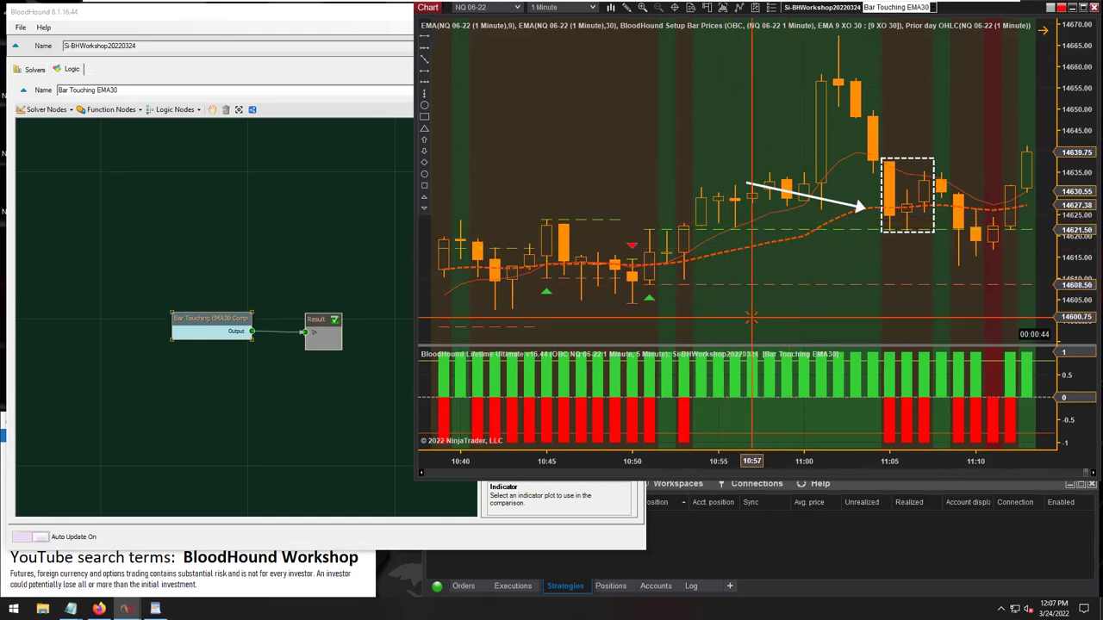
scroll(708, 311, "up", 5)
scroll(708, 310, "down", 3)
scroll(709, 310, "up", 3)
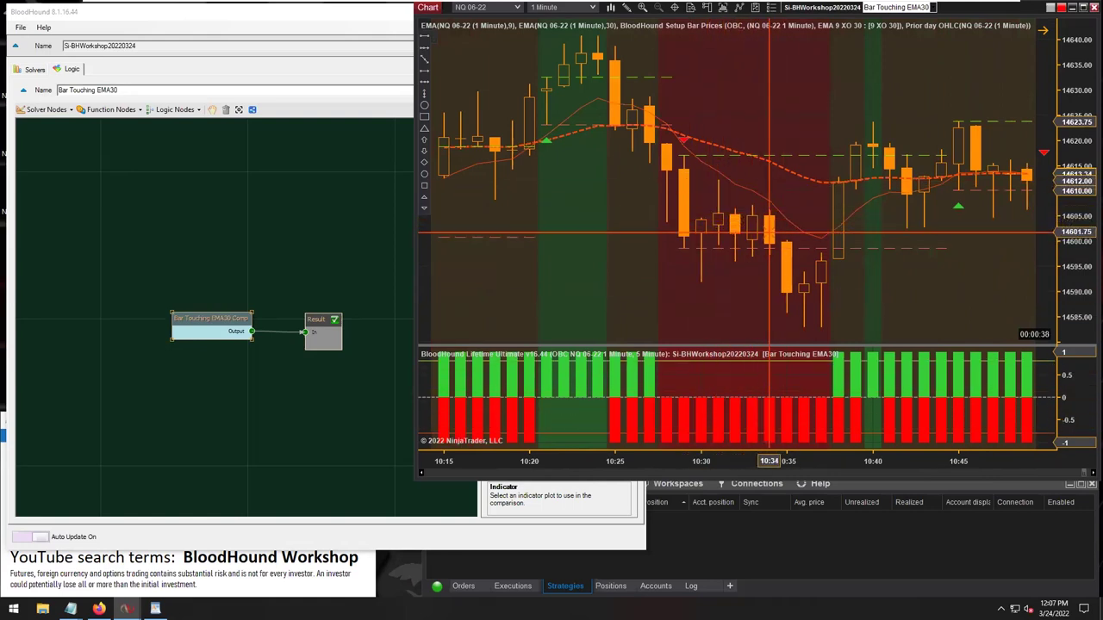
left_click(728, 153)
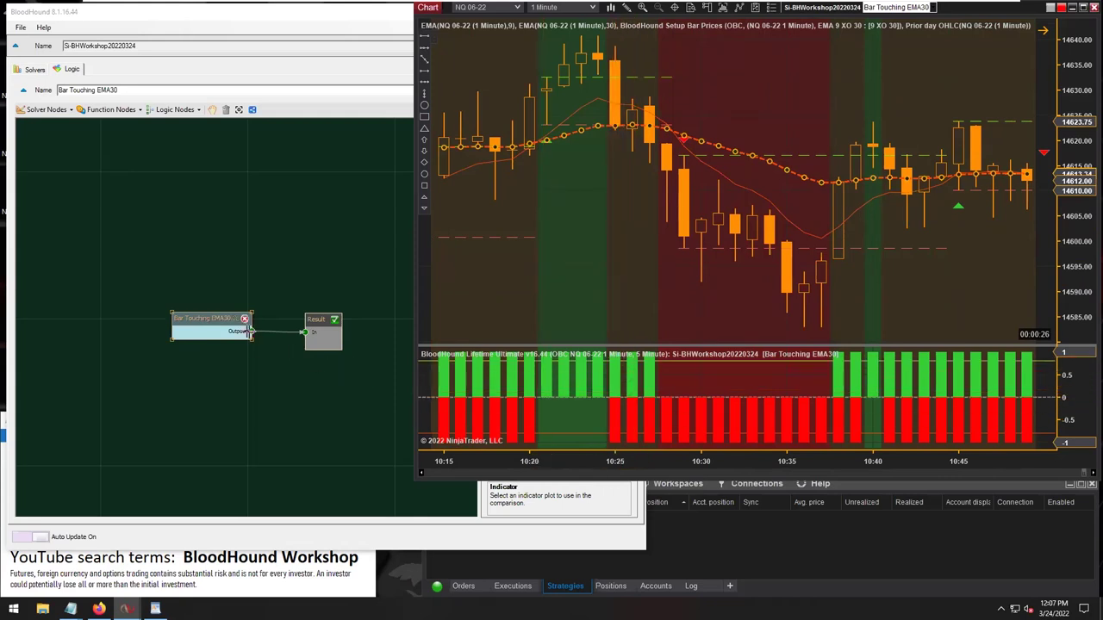
Insert a Long/Short Modifier in Product mode between the EMA30 comparison and Result
left_click(209, 321)
left_click_drag(209, 320, 123, 310)
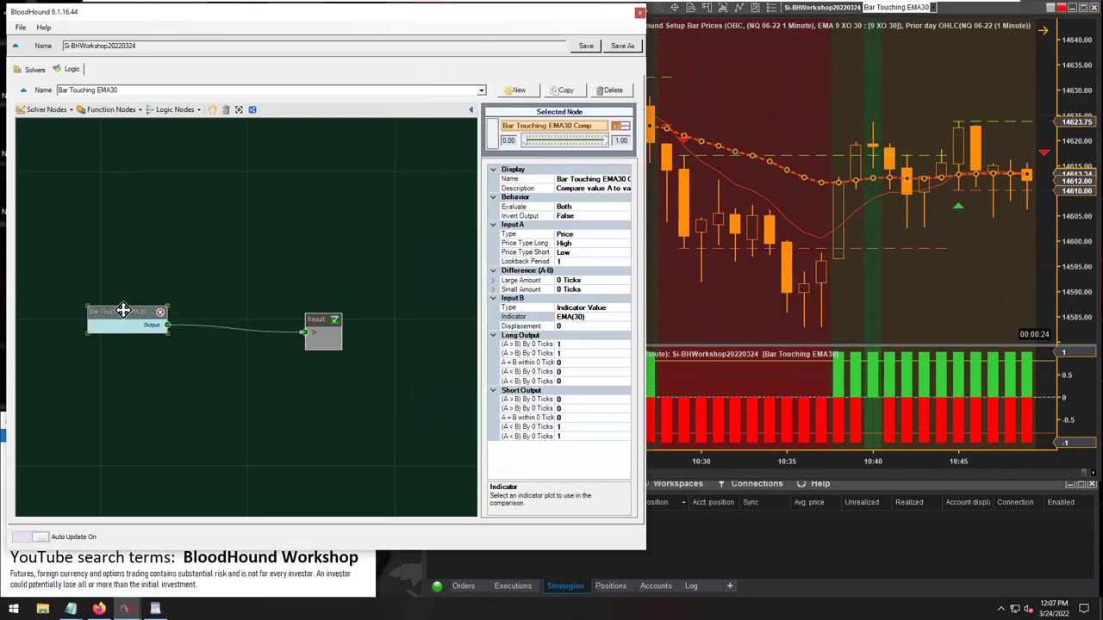
left_click(112, 109)
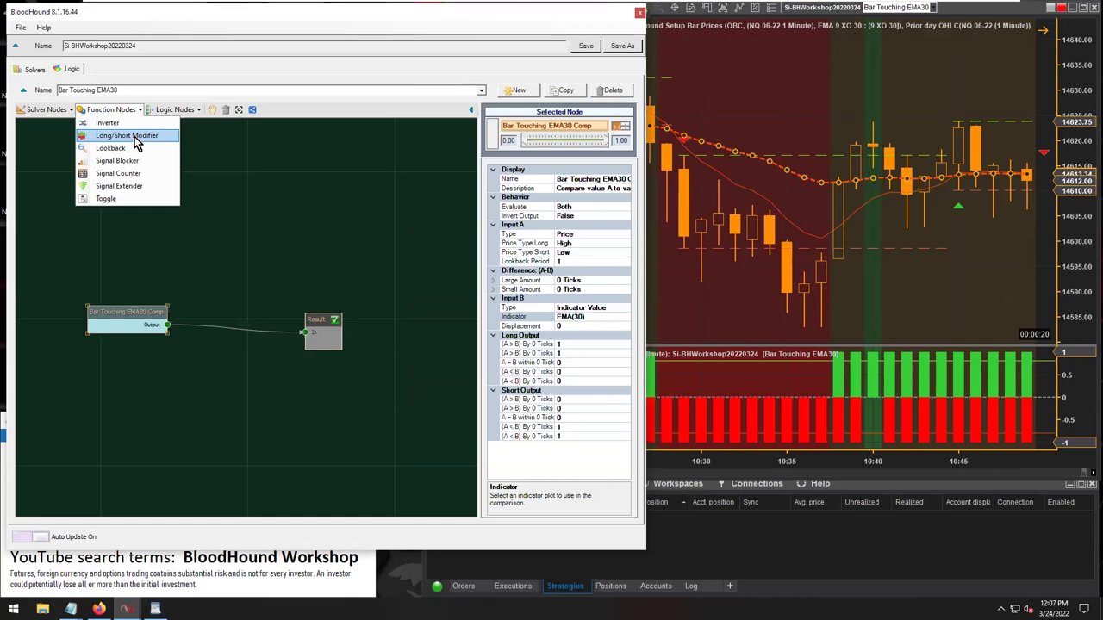
left_click_drag(134, 136, 204, 319)
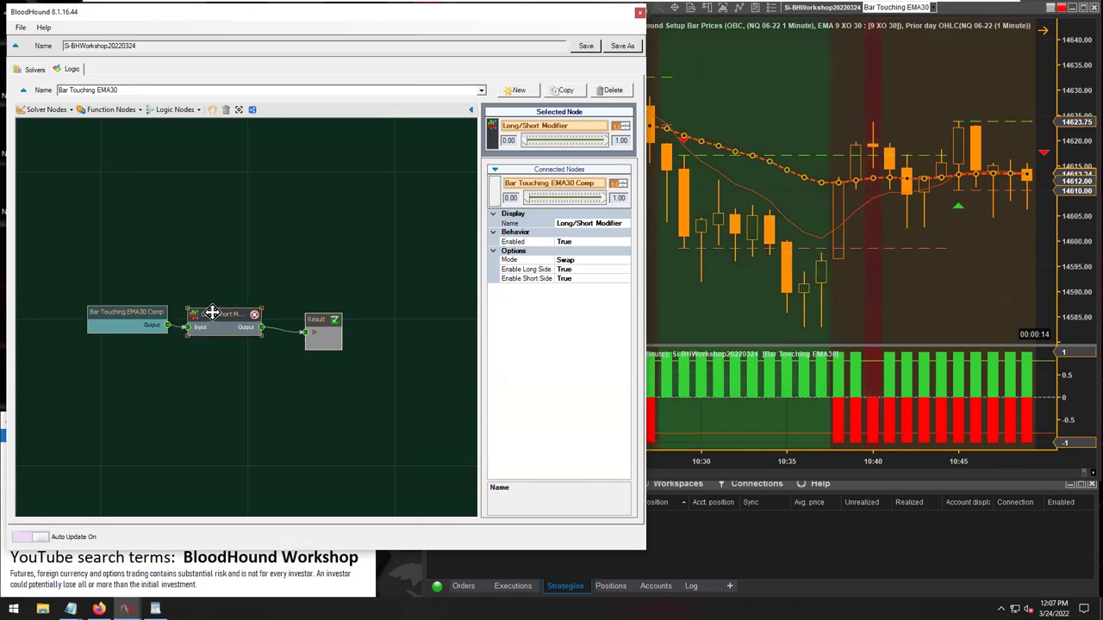
left_click(572, 260)
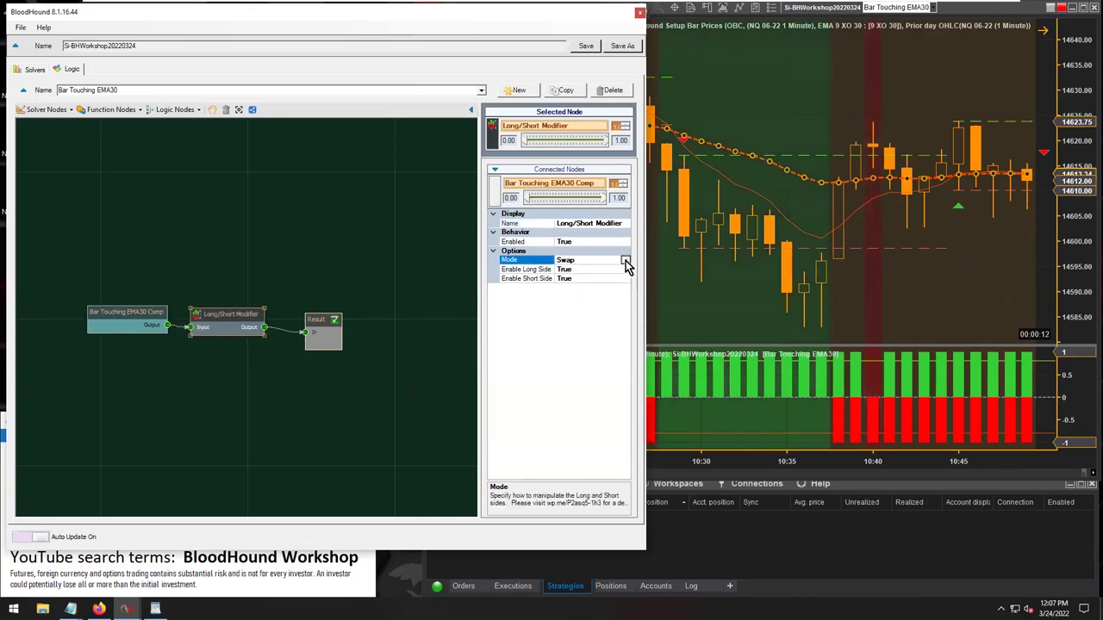
left_click(625, 261)
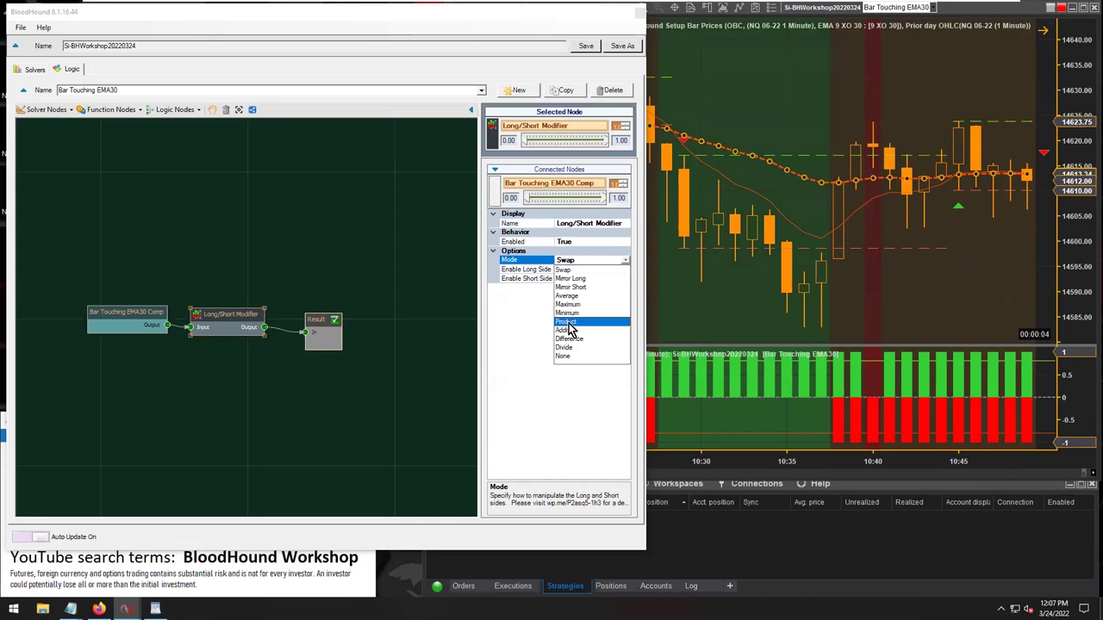
left_click(558, 321)
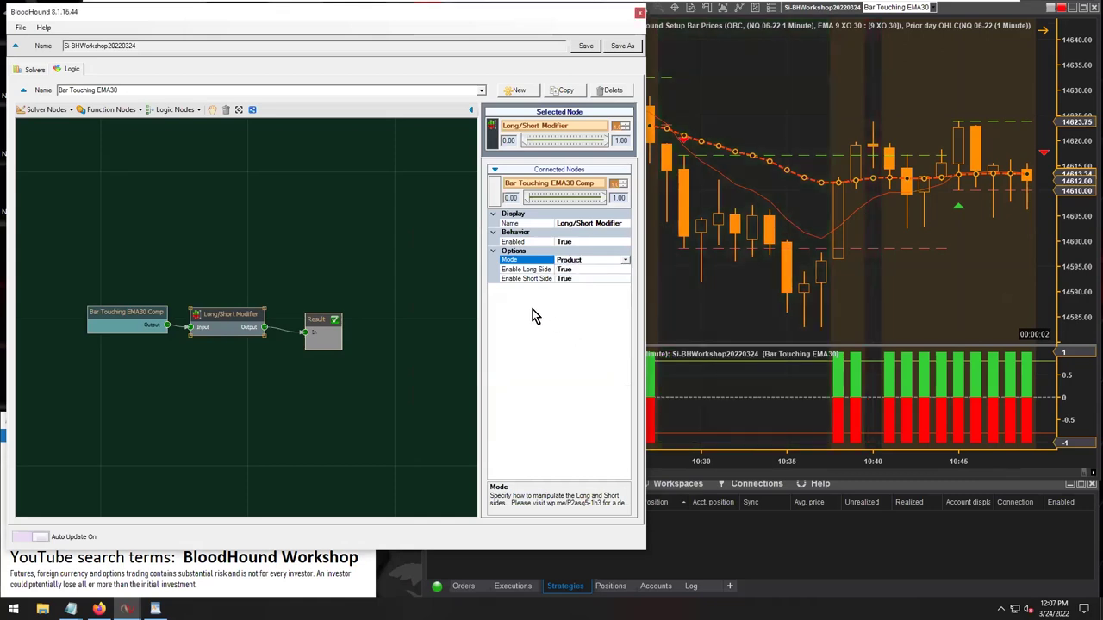
Rename the modifier node to 'Product'
left_click(603, 223)
left_click_drag(620, 223, 553, 226)
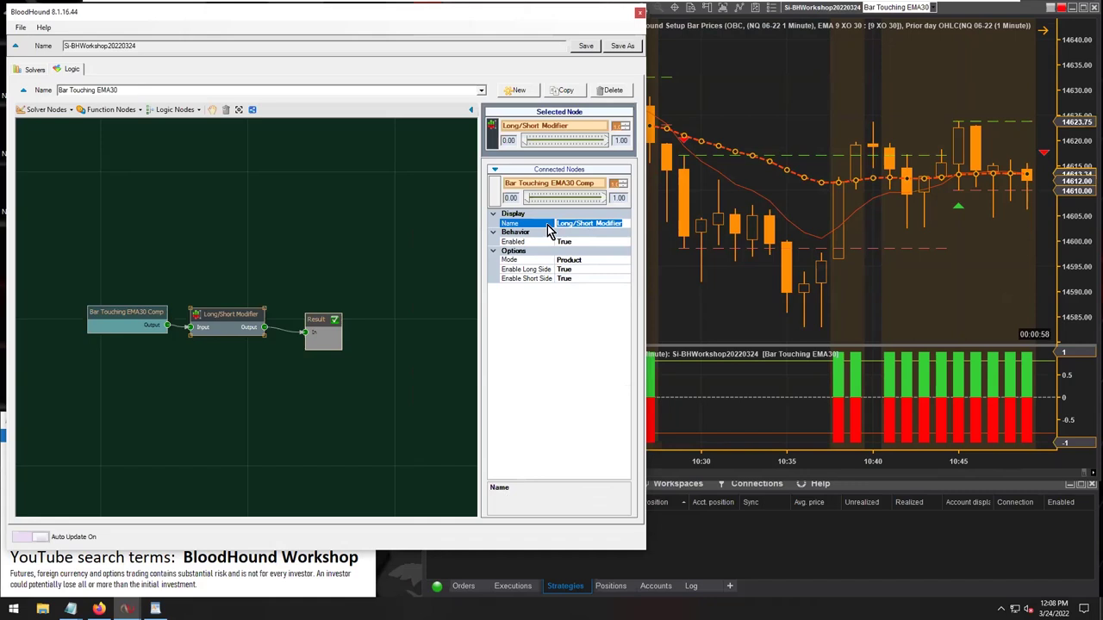
type("Product")
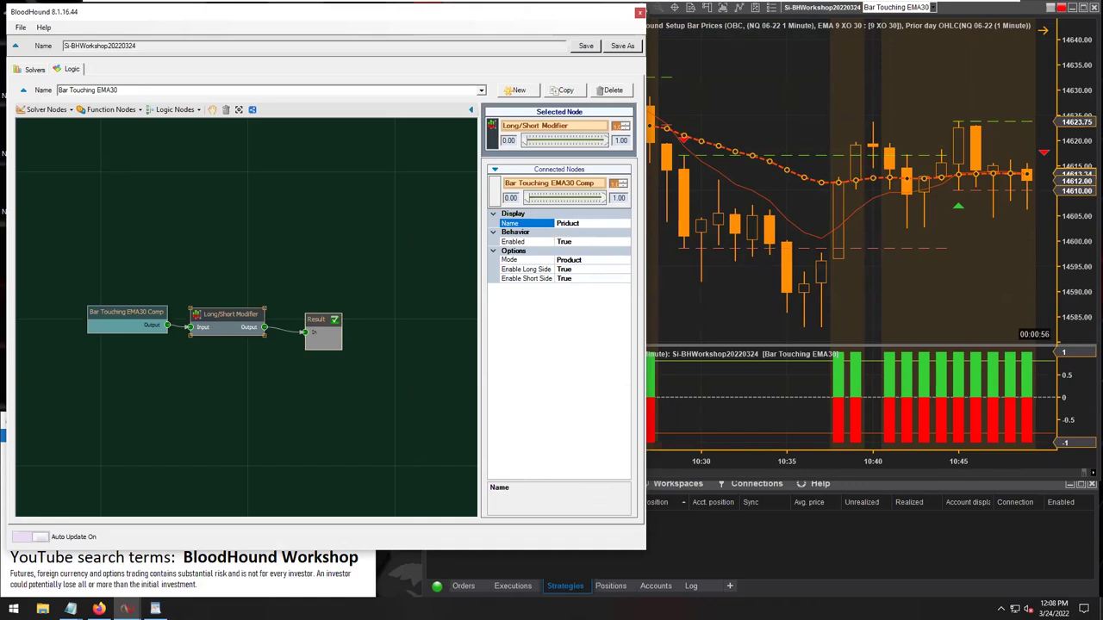
left_click(256, 250)
left_click(210, 317)
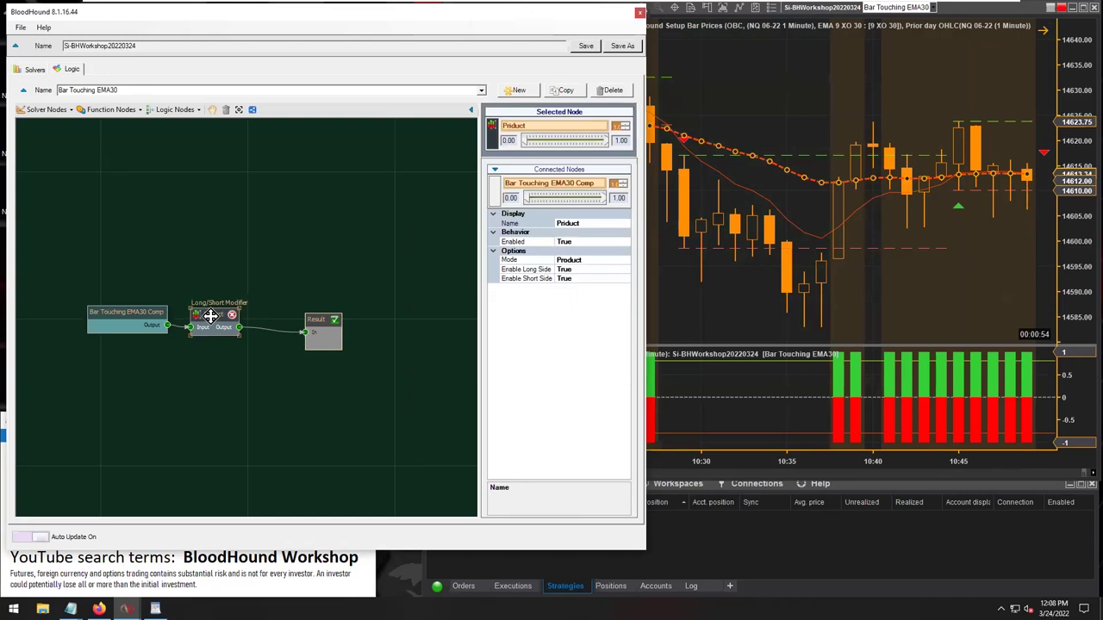
left_click(773, 388)
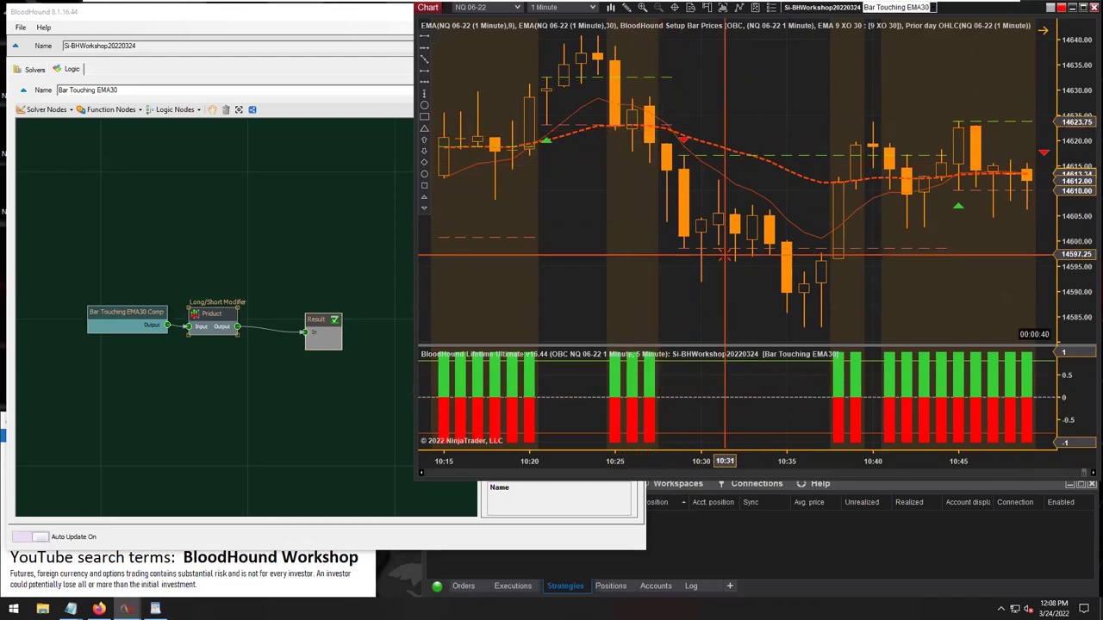
left_click(819, 180)
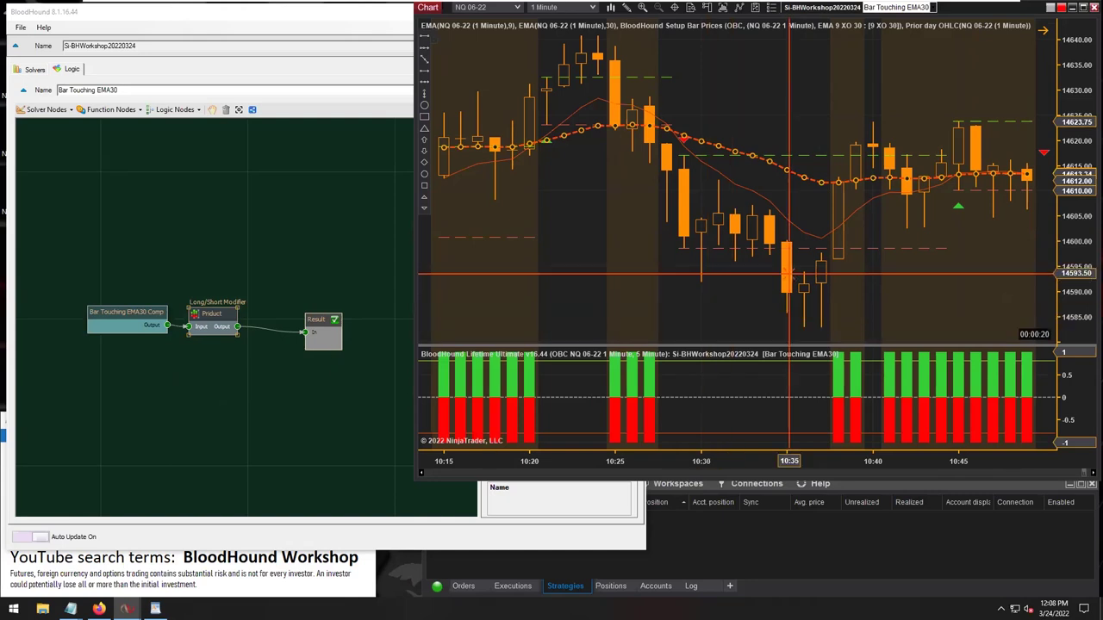
left_click(115, 324)
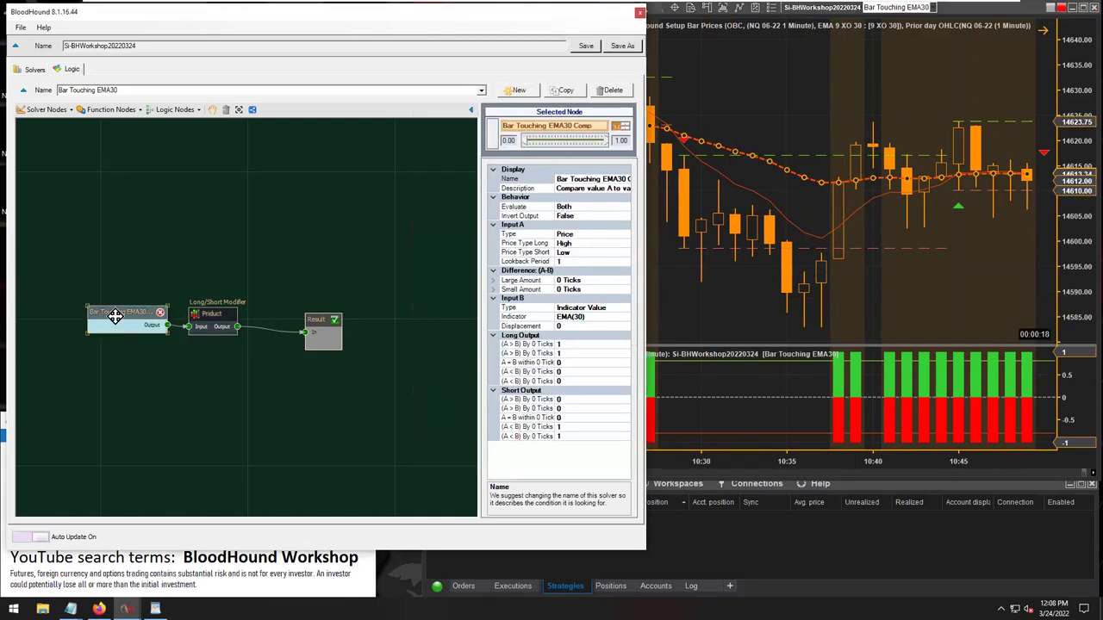
left_click(213, 315)
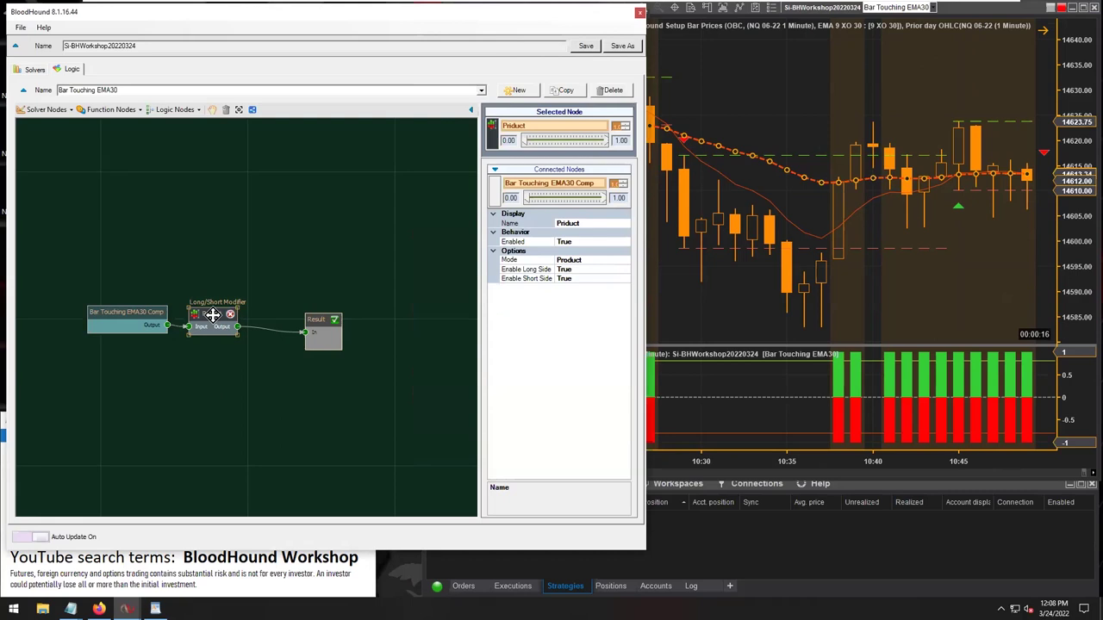
left_click(202, 387)
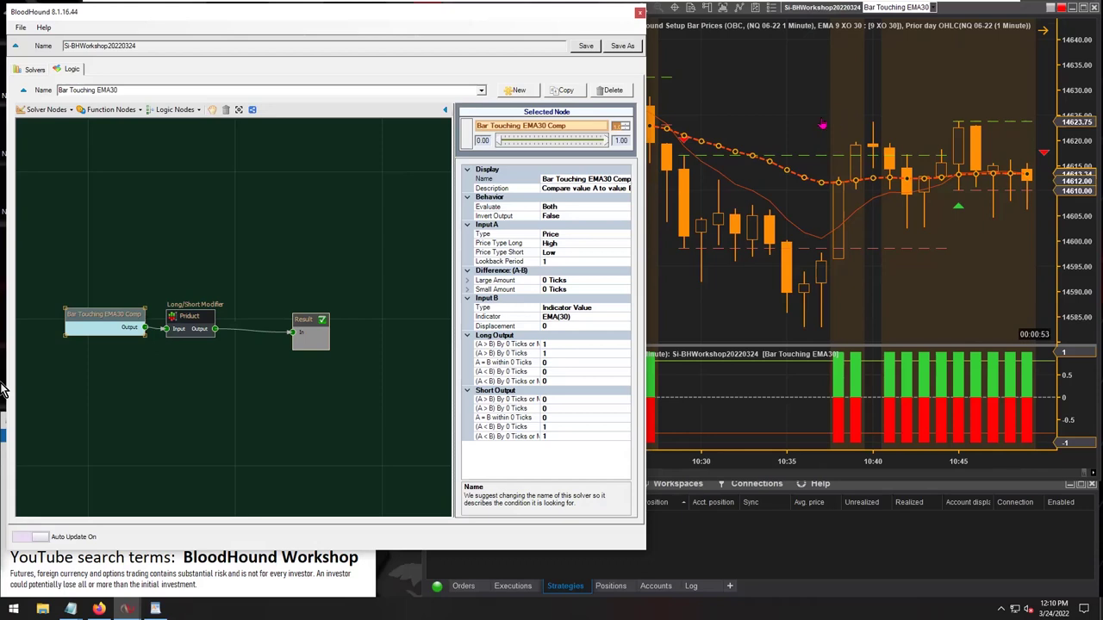
left_click(770, 112)
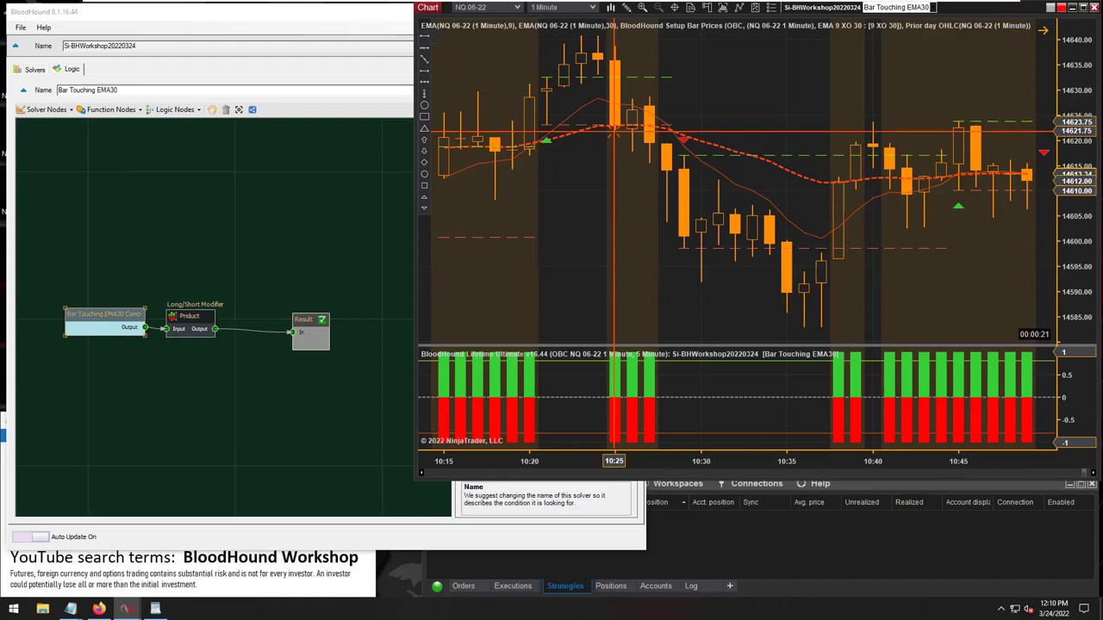
Shift the Bar Touching EMA30 Comp and Product nodes further left on the logic canvas
left_click(259, 272)
left_click_drag(200, 289, 77, 319)
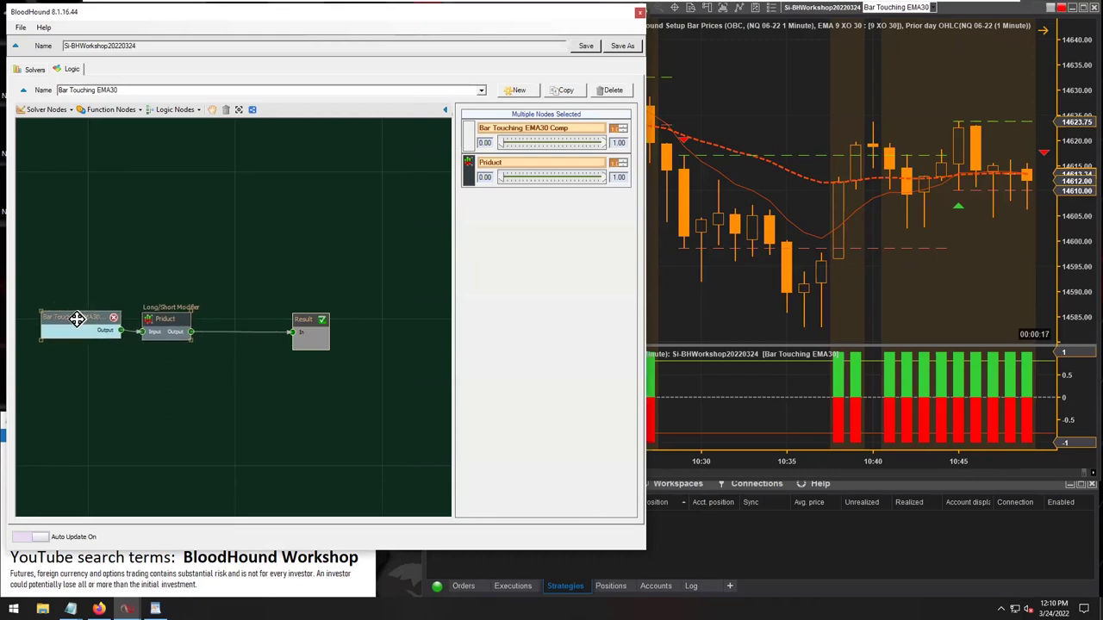
left_click(110, 109)
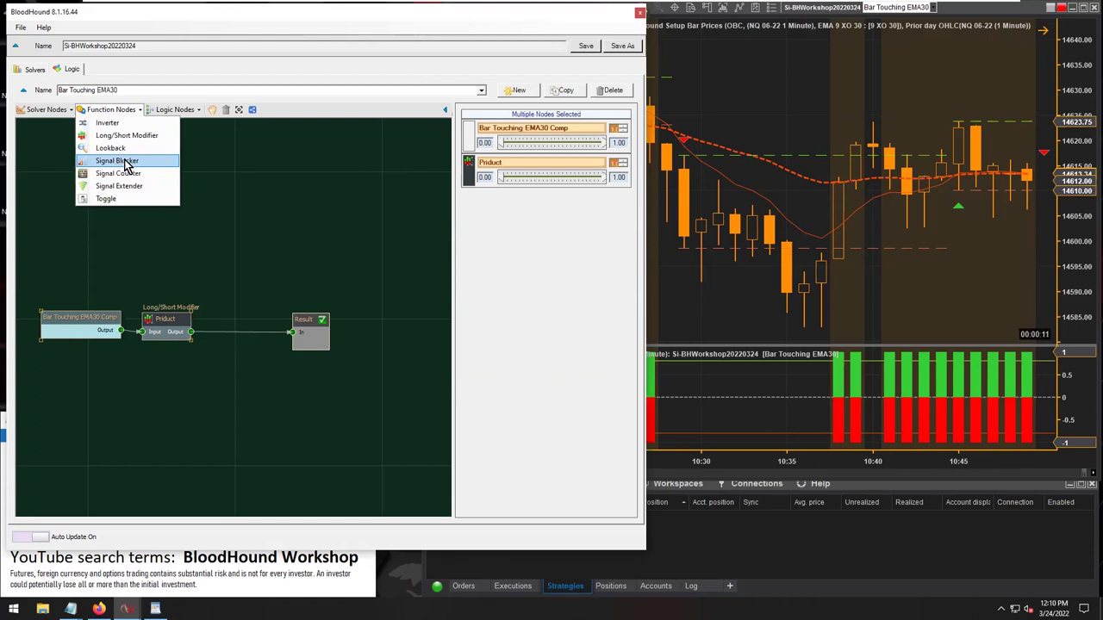
left_click(290, 207)
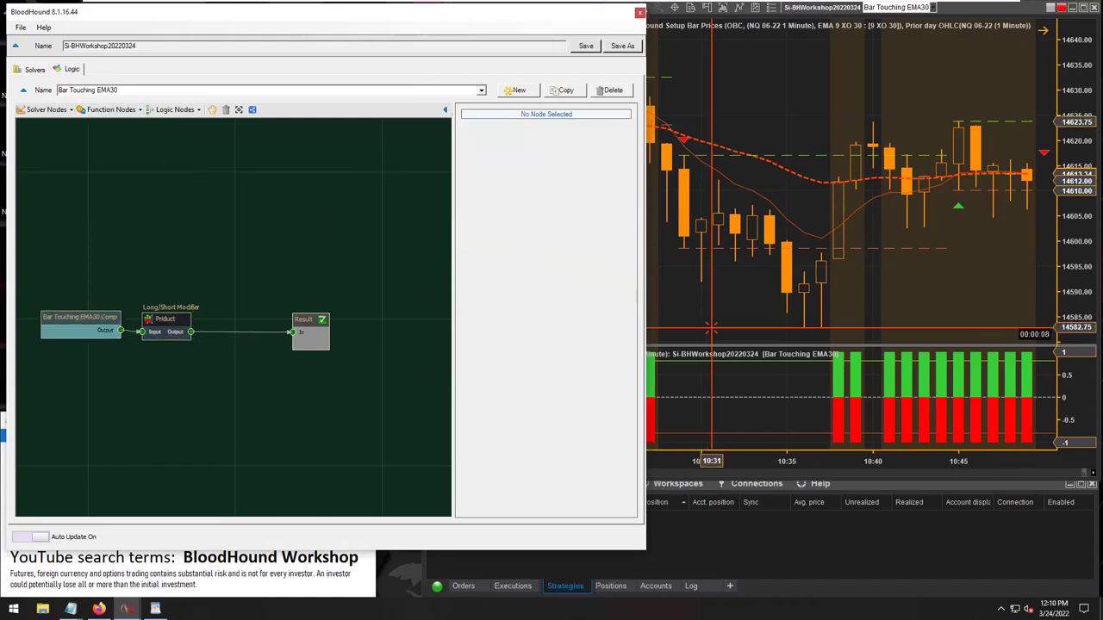
left_click(652, 229)
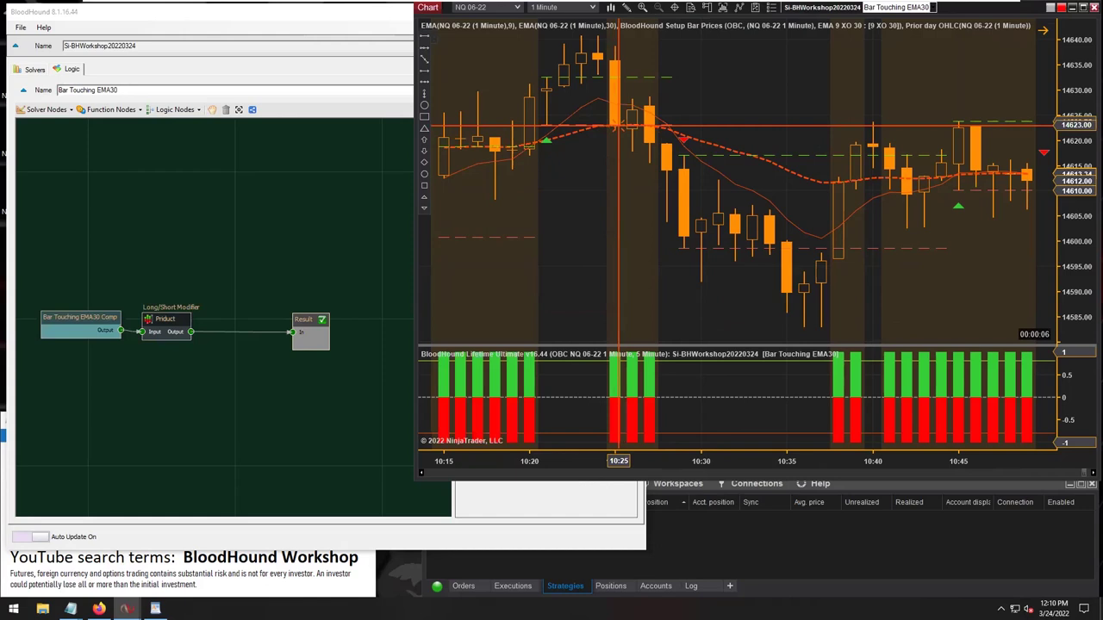
left_click(110, 109)
left_click(122, 114)
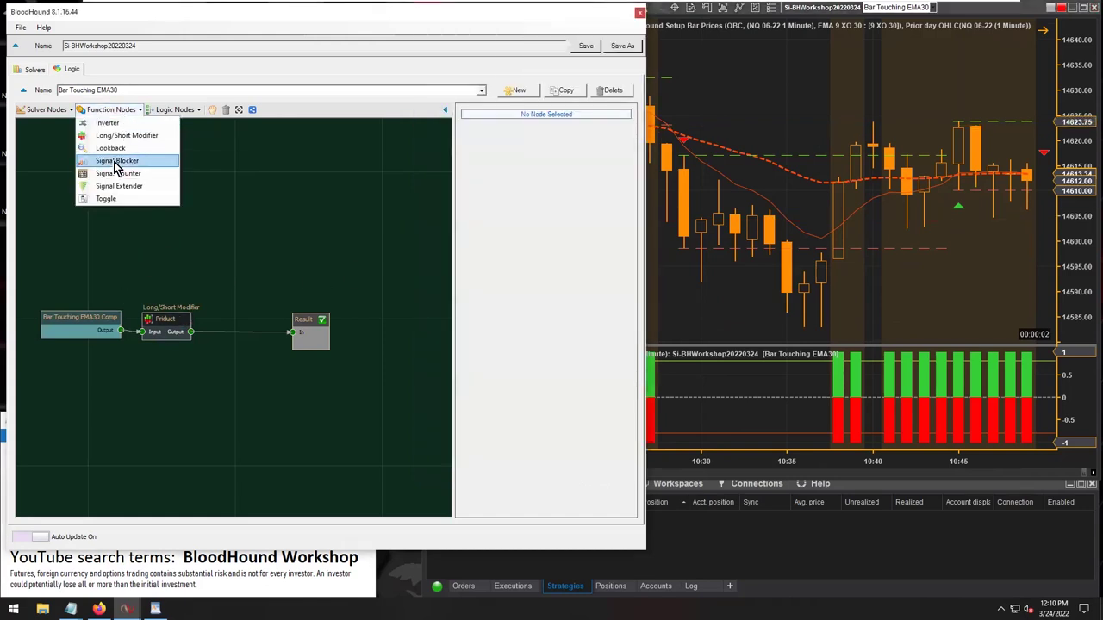
left_click(268, 179)
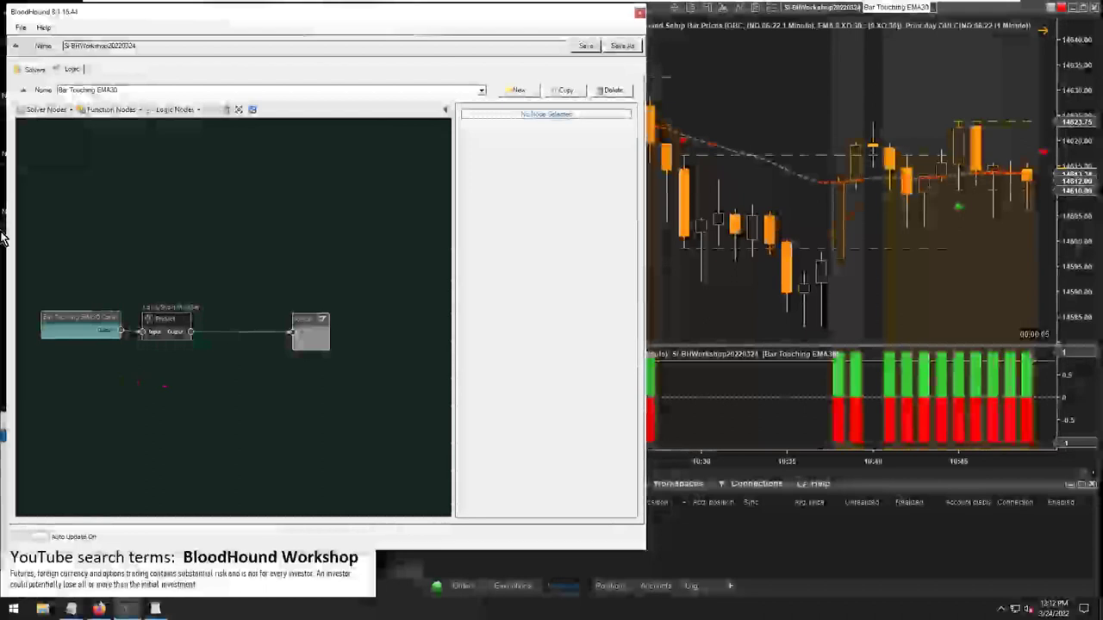
Move the comp and Product nodes above Result and commit the logic name 'Bar Touching EMA30 & Pin bar Touching EMA'
left_click(98, 322)
left_click_drag(78, 317, 84, 257)
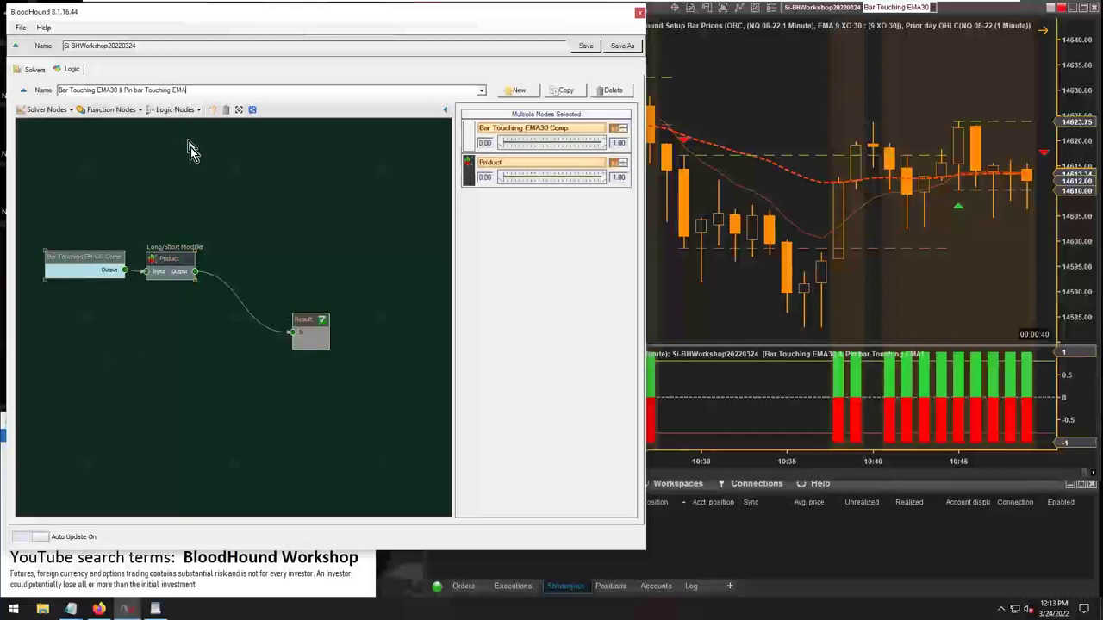
left_click(176, 155)
Change the Bar Touching EMA30 Comp's Price Type Long from High to Body Top
left_click(78, 255)
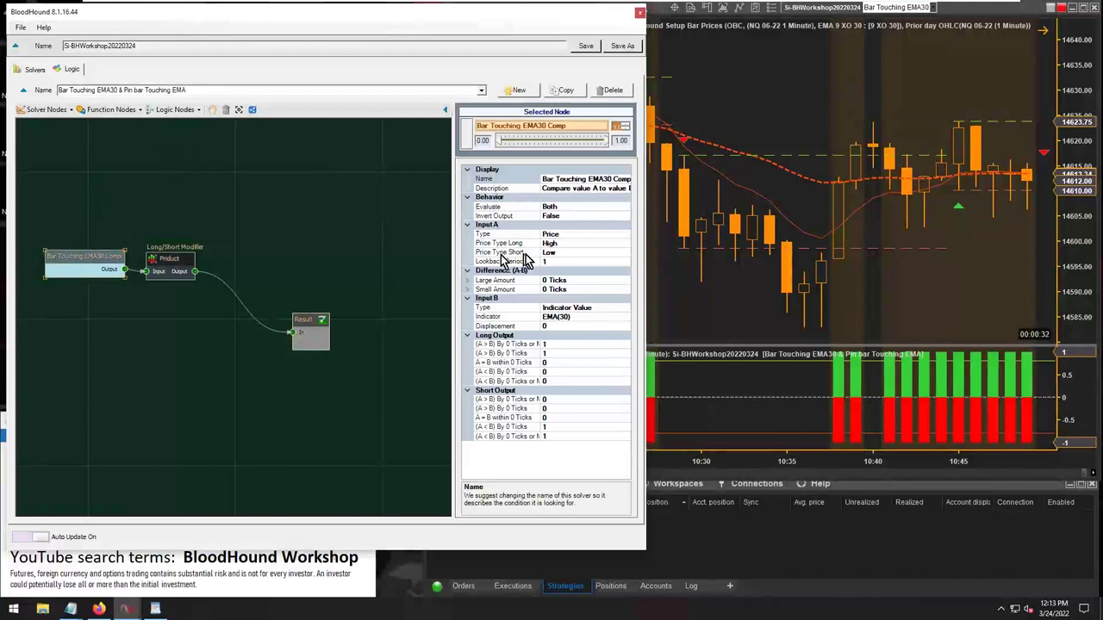
left_click(560, 245)
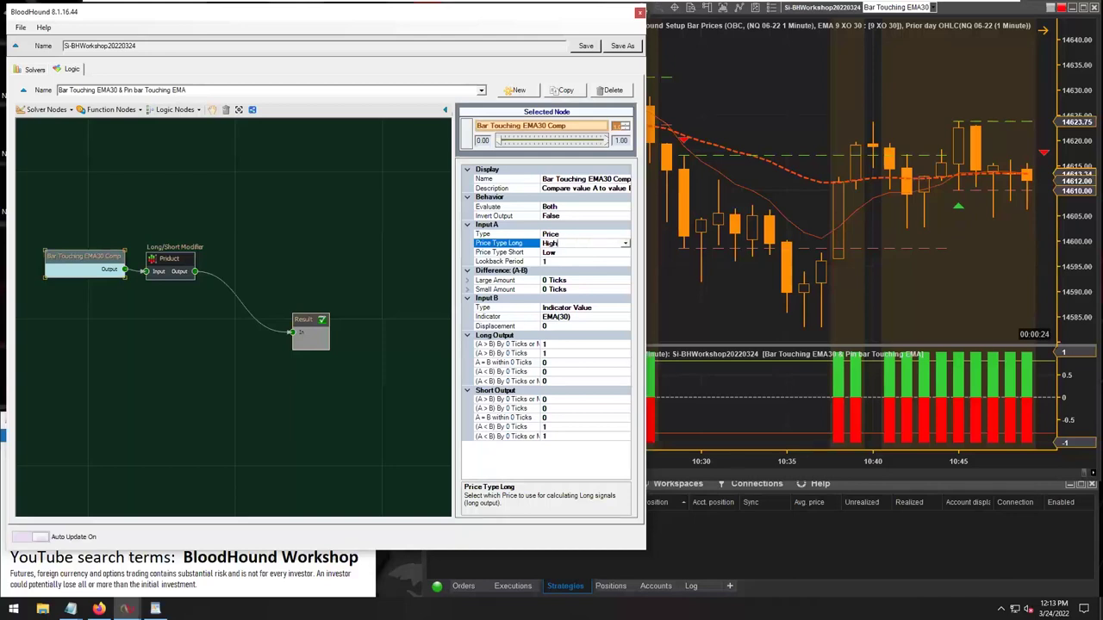
left_click(625, 245)
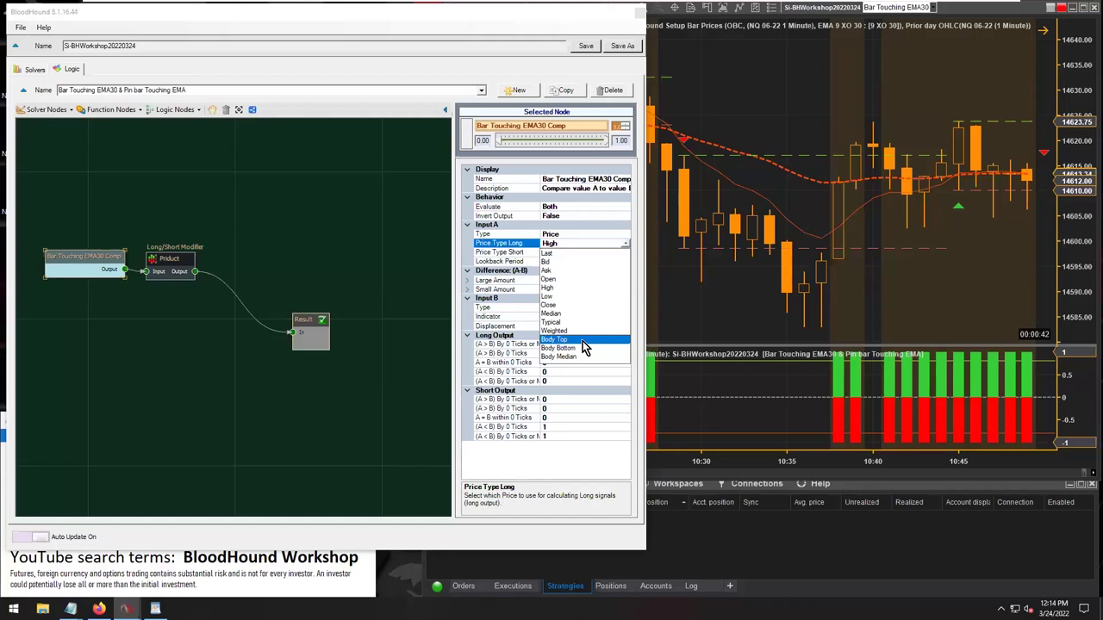
left_click(583, 341)
mouse_move(76, 251)
left_mouse_down()
mouse_move(67, 257)
mouse_move(81, 246)
mouse_move(96, 261)
mouse_move(78, 257)
left_mouse_up()
Add a second copy of the 5 Minute Bar Touching EMA30 Comp solver below the existing chain
right_click(83, 335)
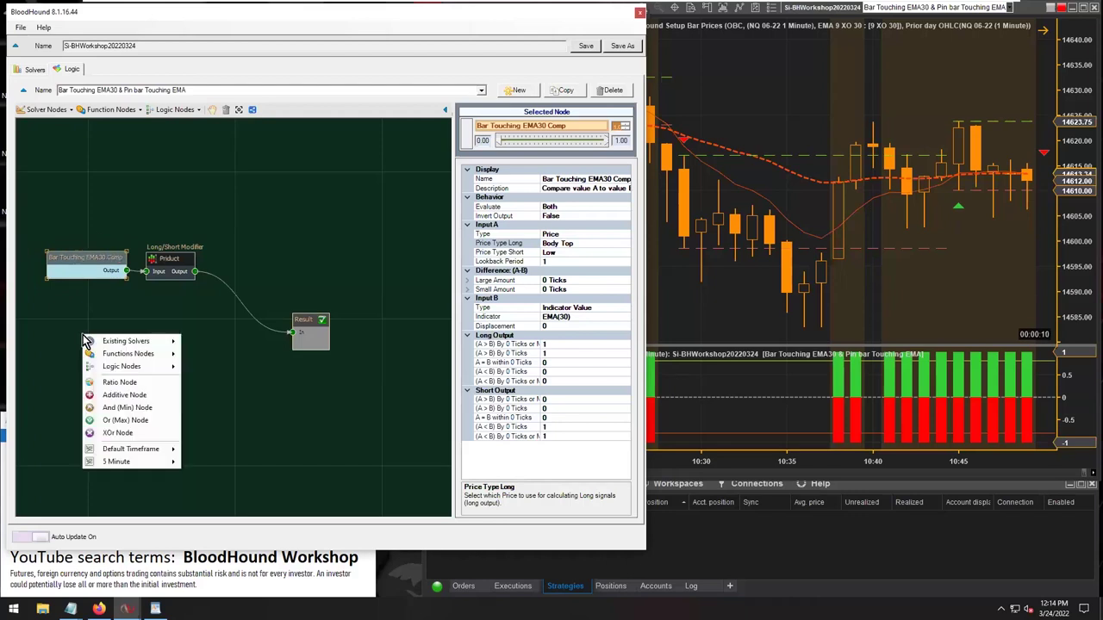
mouse_move(150, 345)
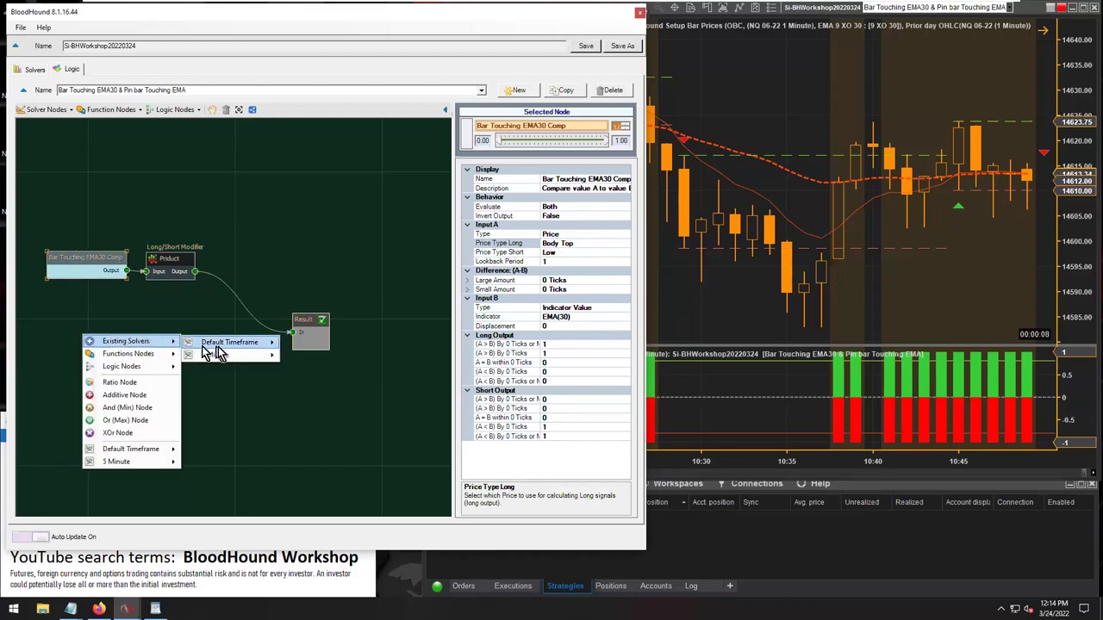
mouse_move(231, 356)
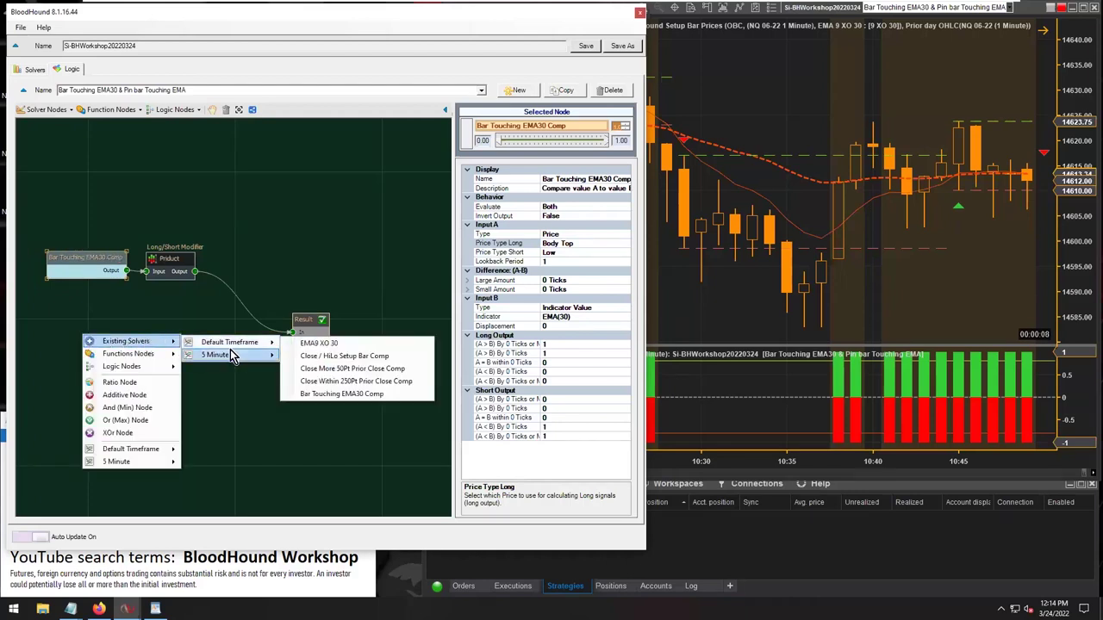
left_click(323, 394)
left_click_drag(256, 327, 69, 349)
left_click_drag(172, 305, 79, 223)
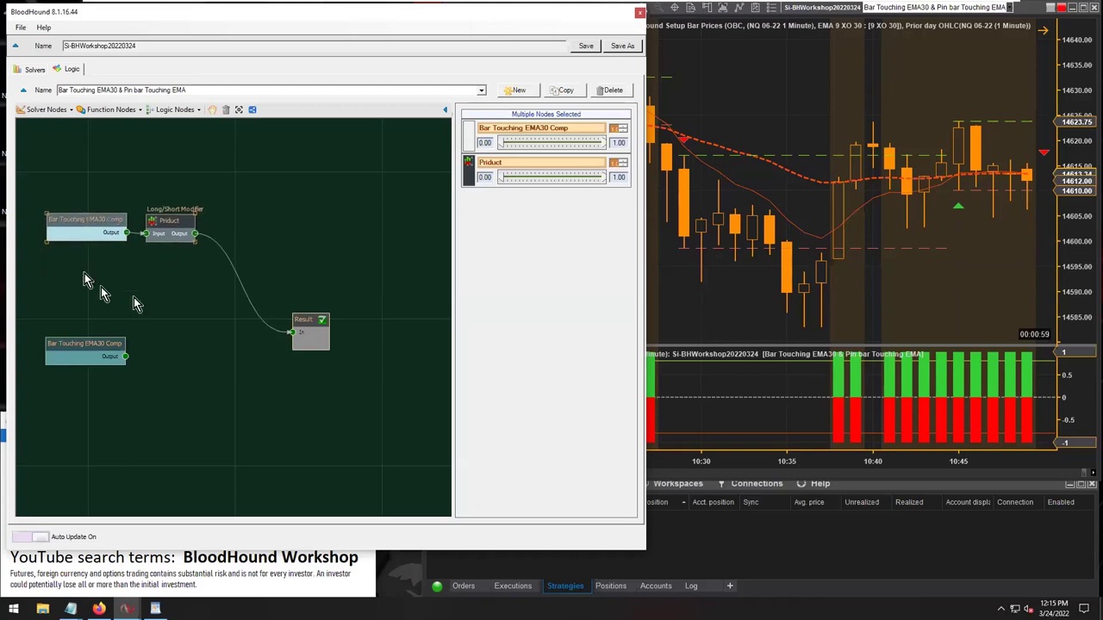
left_click(168, 289)
mouse_move(79, 344)
left_mouse_down()
mouse_move(79, 324)
mouse_move(77, 333)
mouse_move(90, 325)
left_mouse_up()
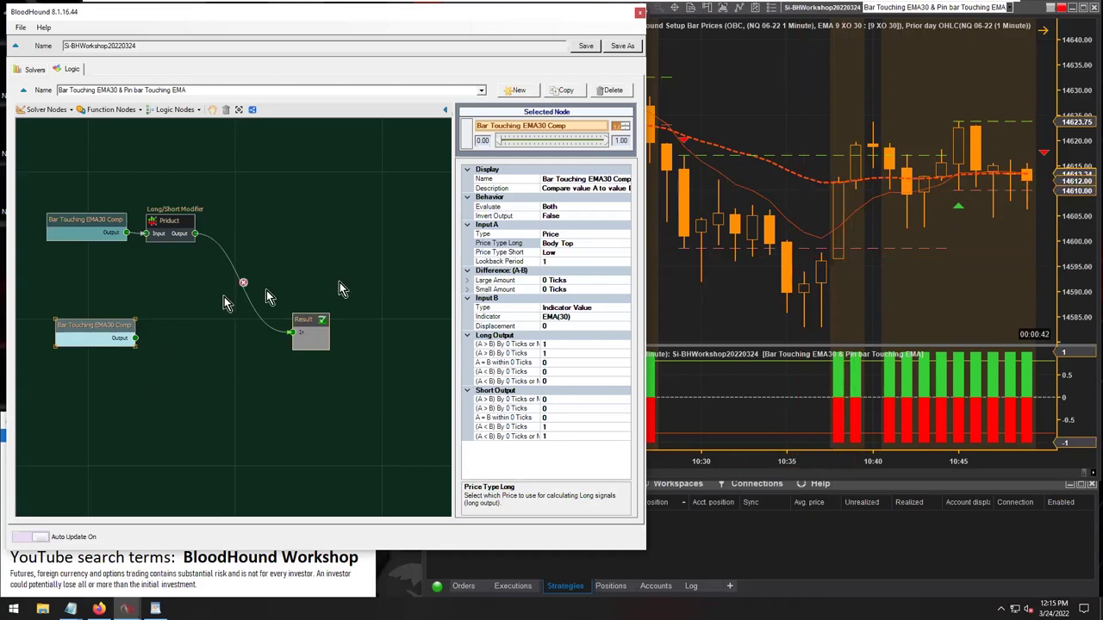
Add a Long/Short Modifier in Product mode named Product for the second comp node
left_click(110, 110)
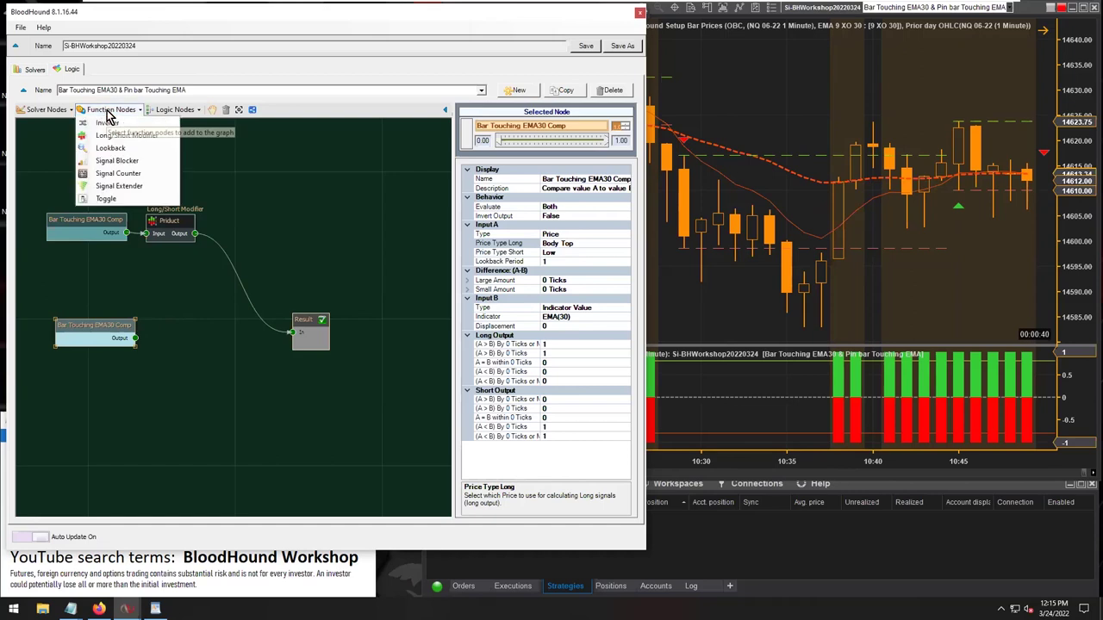
left_click_drag(126, 135, 177, 329)
left_click(564, 260)
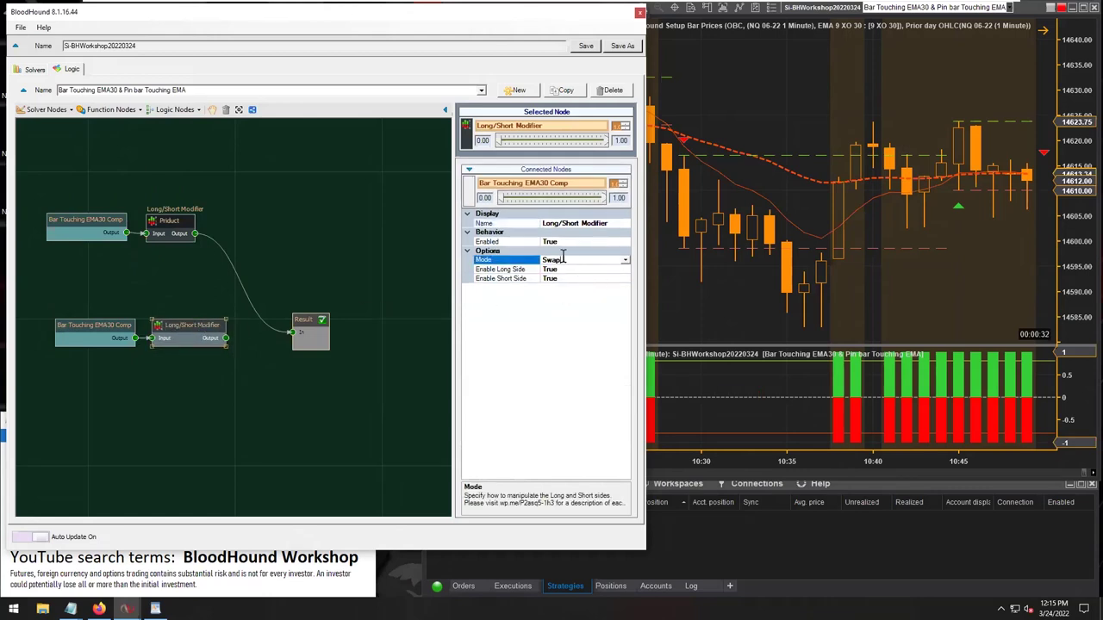
double_click(563, 260)
left_click(564, 223)
left_click(561, 223)
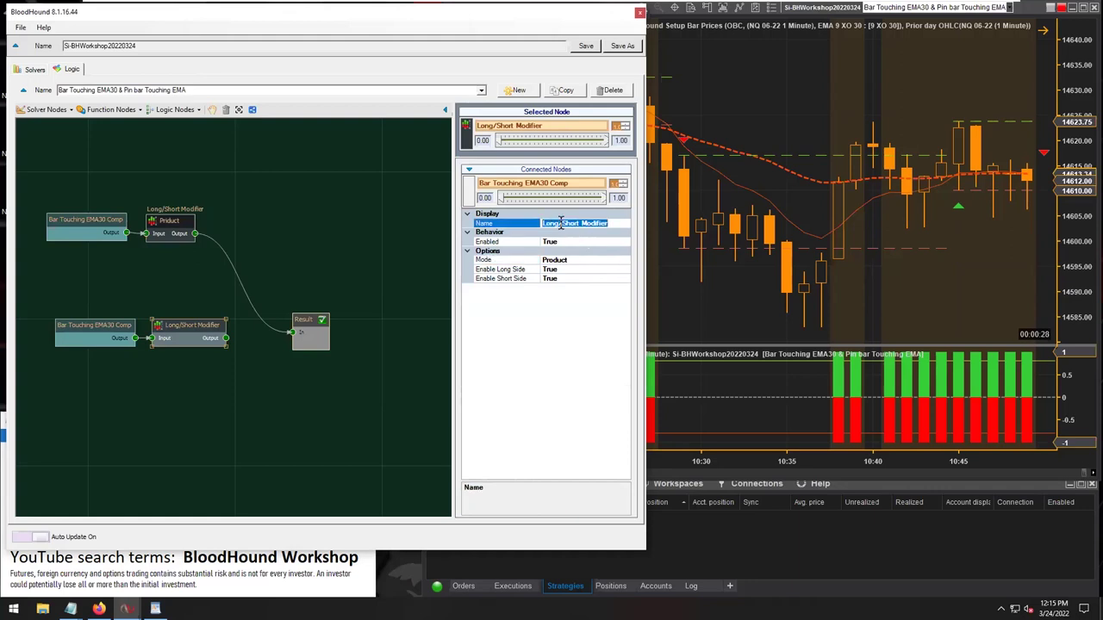
type("Product")
Rearrange the lower comp-and-Product pair and the Result node on the canvas
mouse_move(191, 381)
left_mouse_down()
mouse_move(98, 327)
mouse_move(99, 352)
left_mouse_up()
mouse_move(183, 253)
left_mouse_down()
mouse_move(100, 232)
mouse_move(98, 214)
mouse_move(80, 219)
left_mouse_up()
left_click_drag(302, 322, 324, 357)
left_click_drag(89, 348, 88, 349)
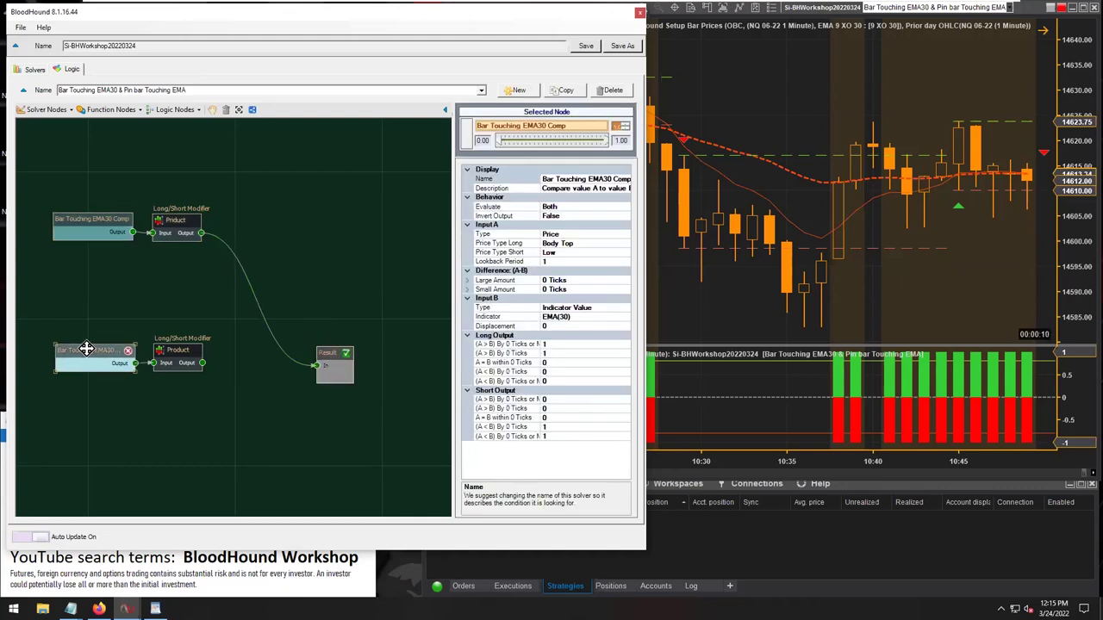
scroll(820, 233, "up", 3)
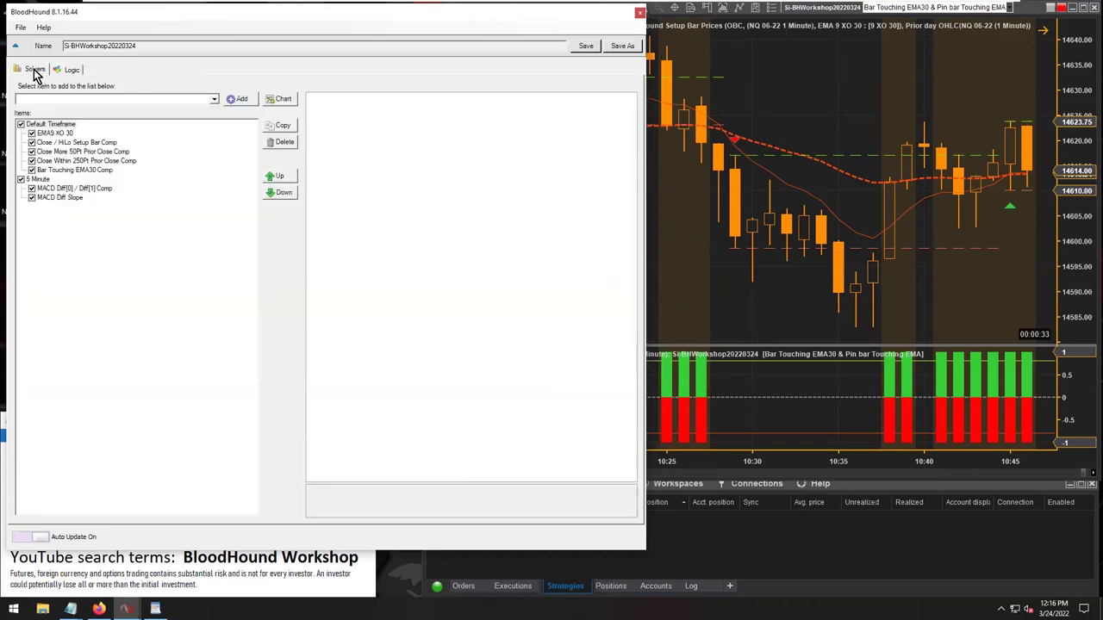
Duplicate the Bar Touching EMA30 Comp solver and select the copy
left_click(72, 171)
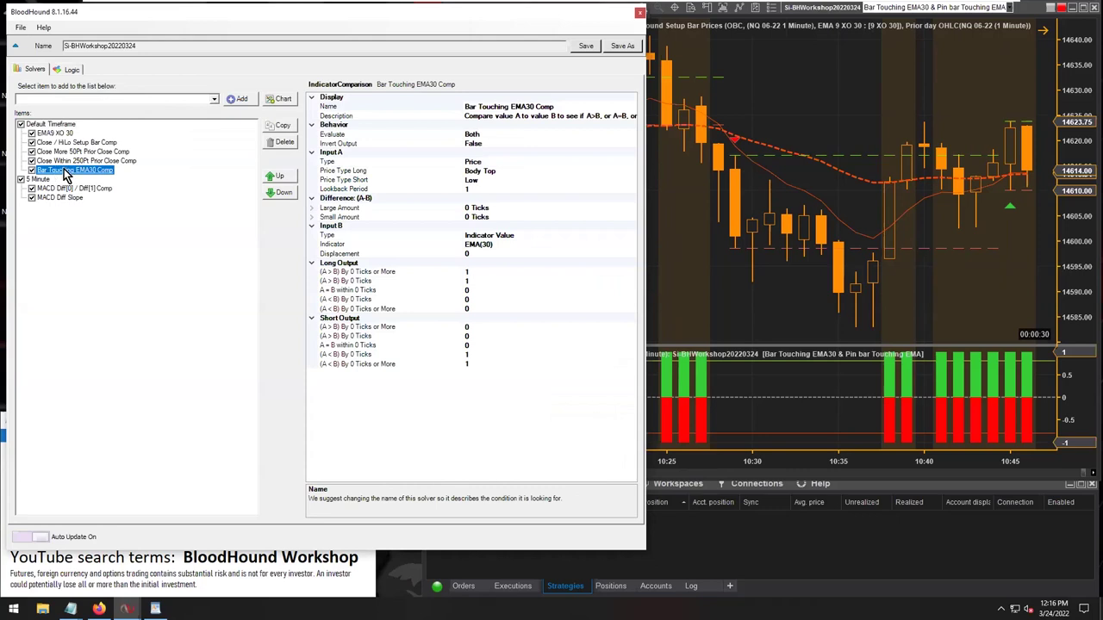
left_click(278, 125)
left_click(51, 181)
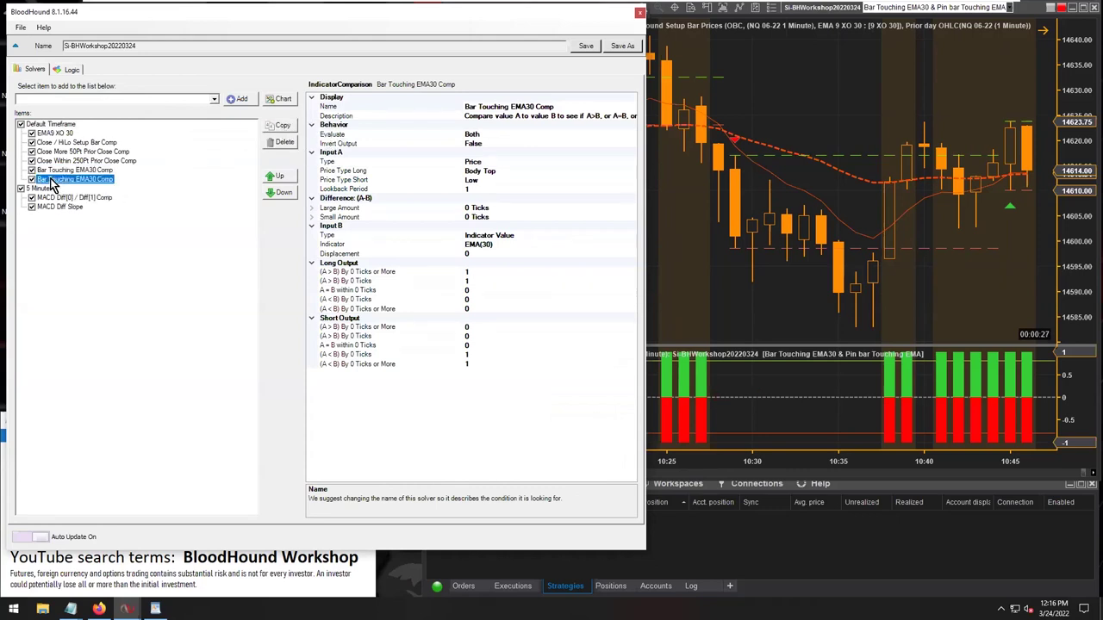
Rename the copy from Bar to Body Touching EMA30 Comp
left_click(475, 107)
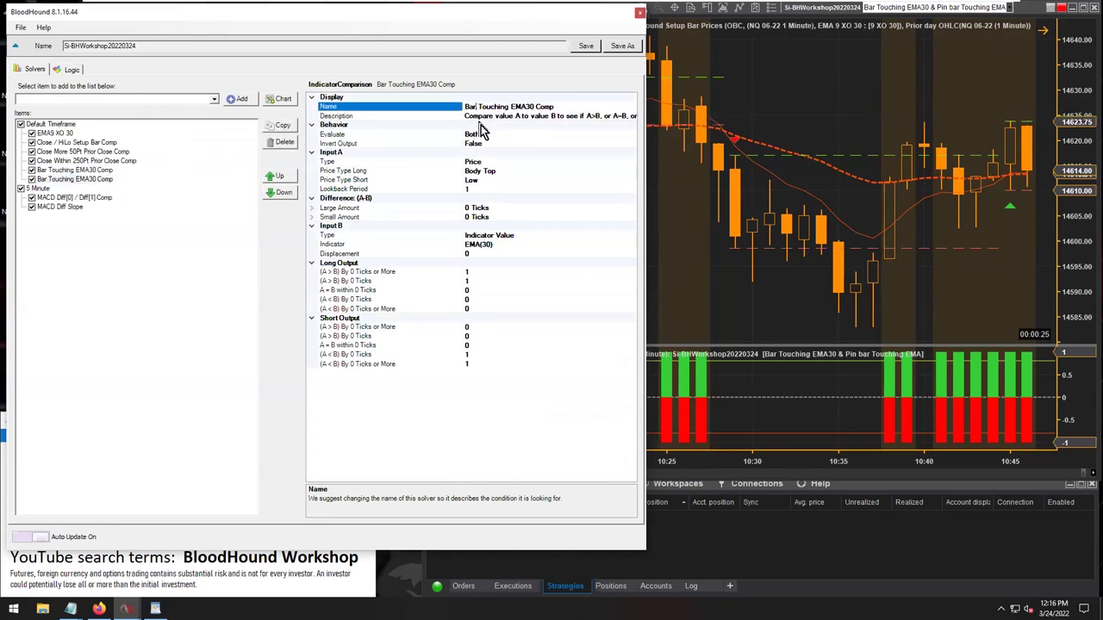
key("BackSpace")
key("BackSpace")
type("ody")
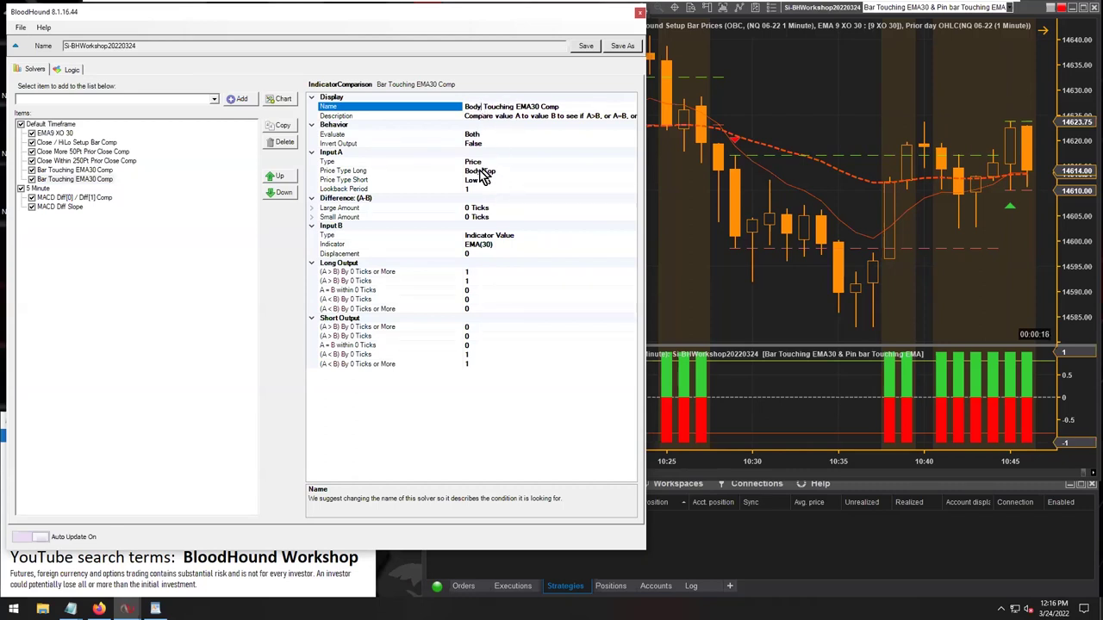
left_click(74, 169)
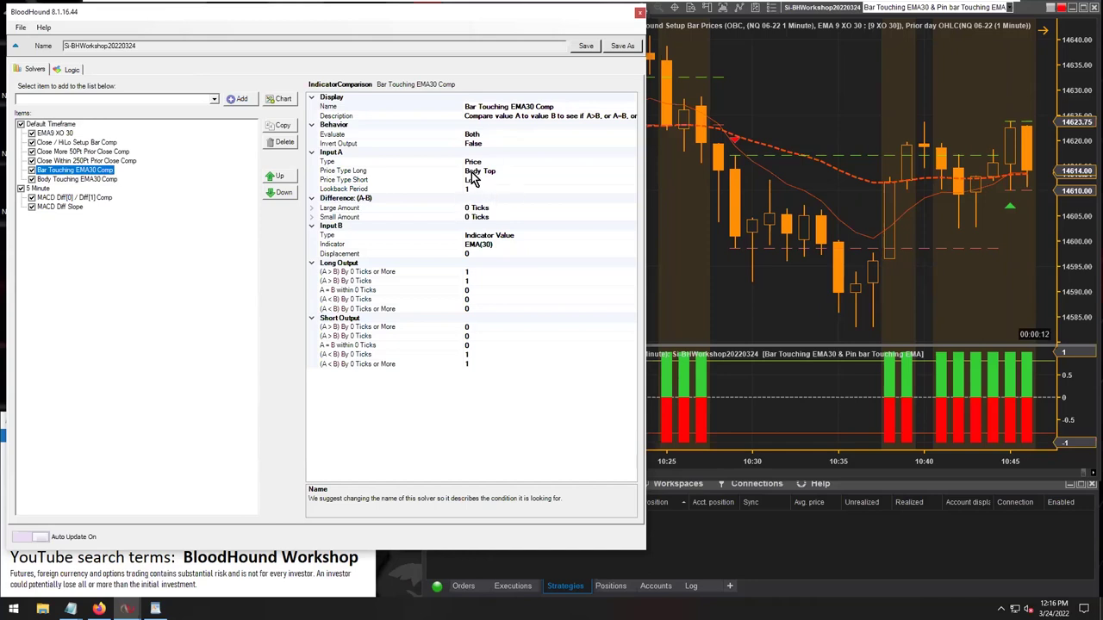
left_click(472, 172)
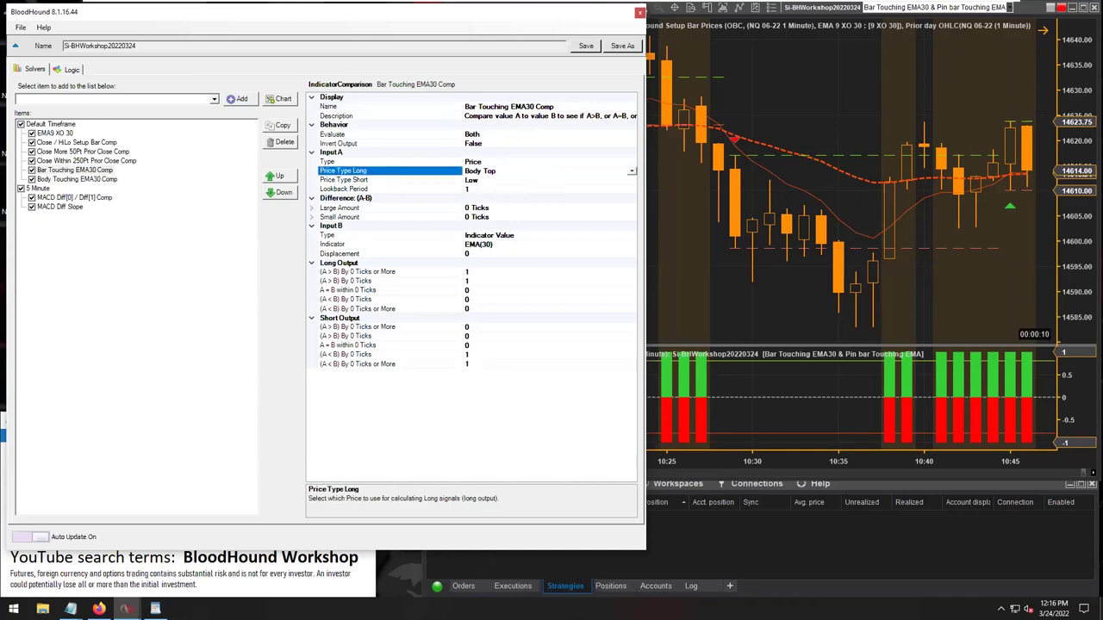
Set Bar Touching EMA30 Comp's long price type to High
double_click(472, 171)
left_click(64, 171)
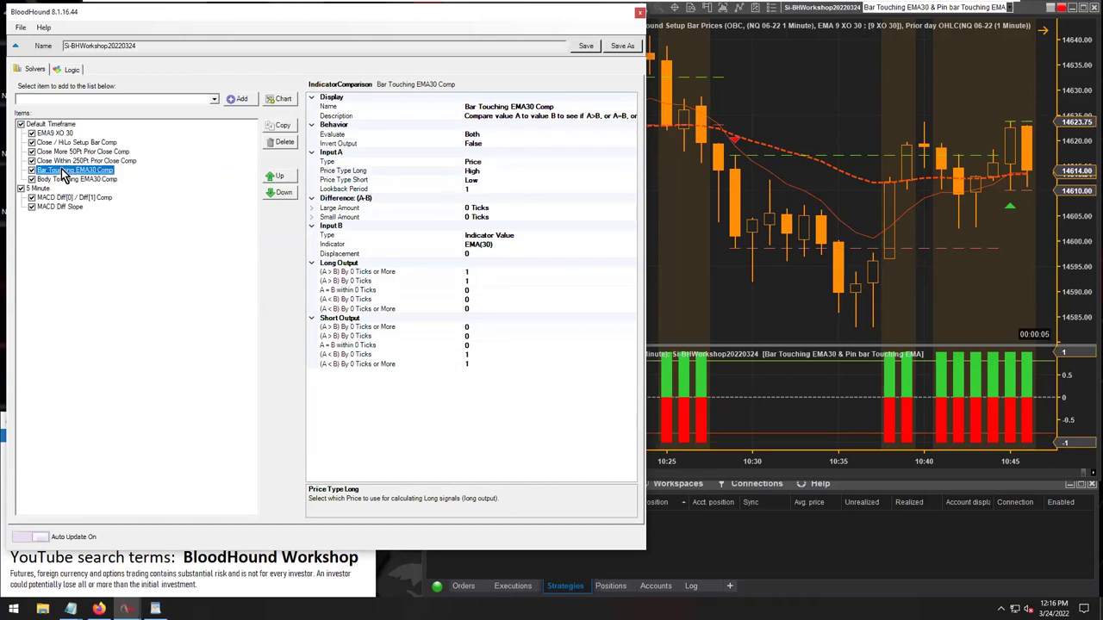
left_click(484, 172)
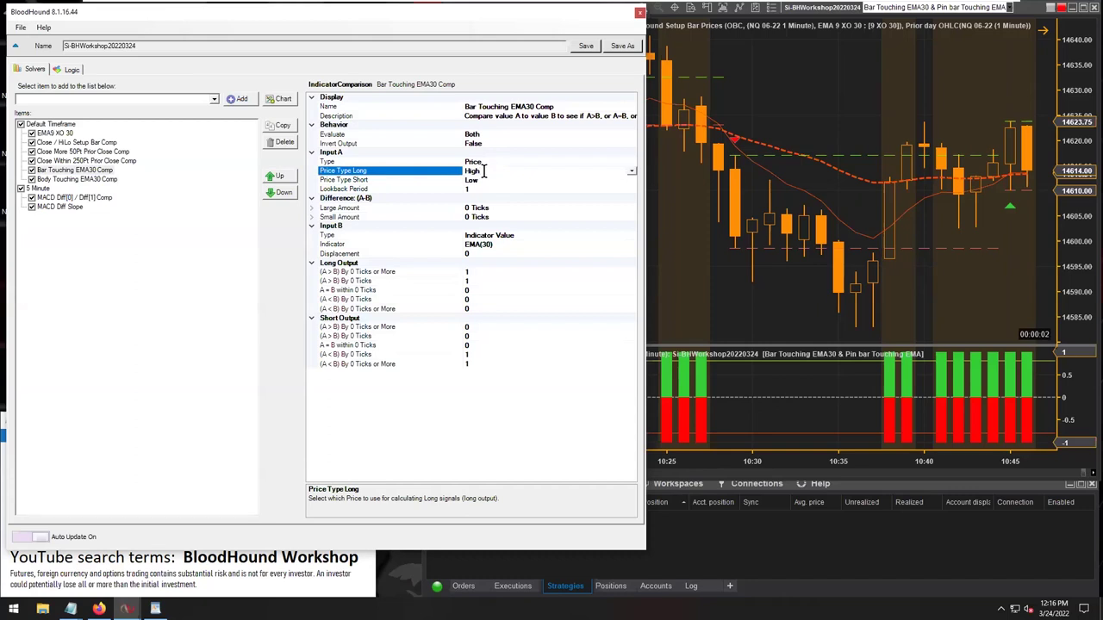
Set Body Touching EMA30 Comp's short price type to Body Bottom
left_click(59, 180)
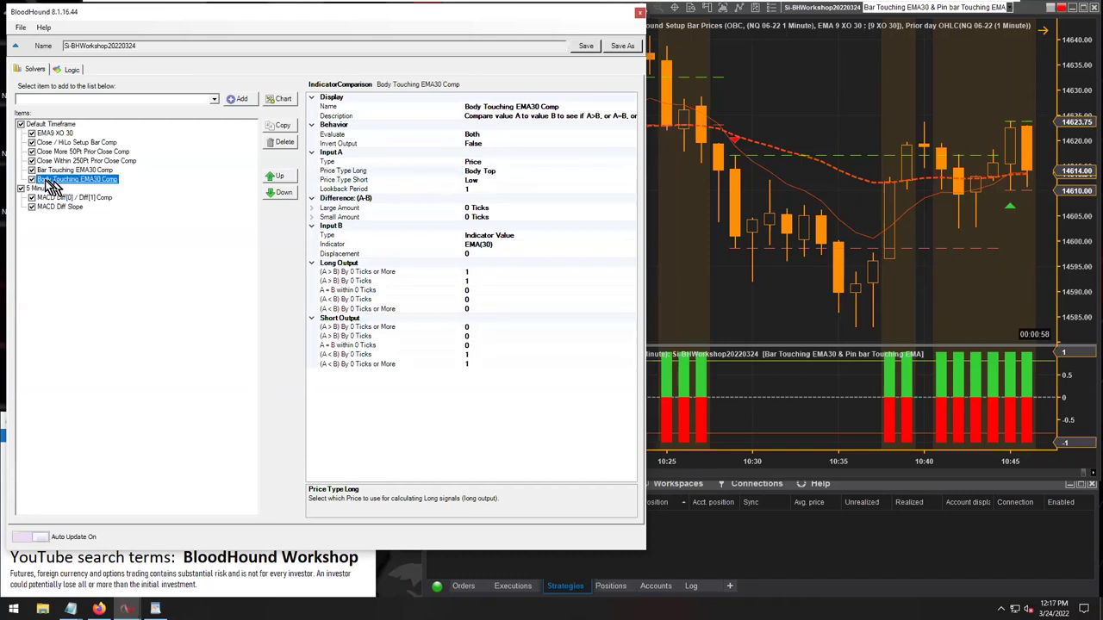
left_click(490, 171)
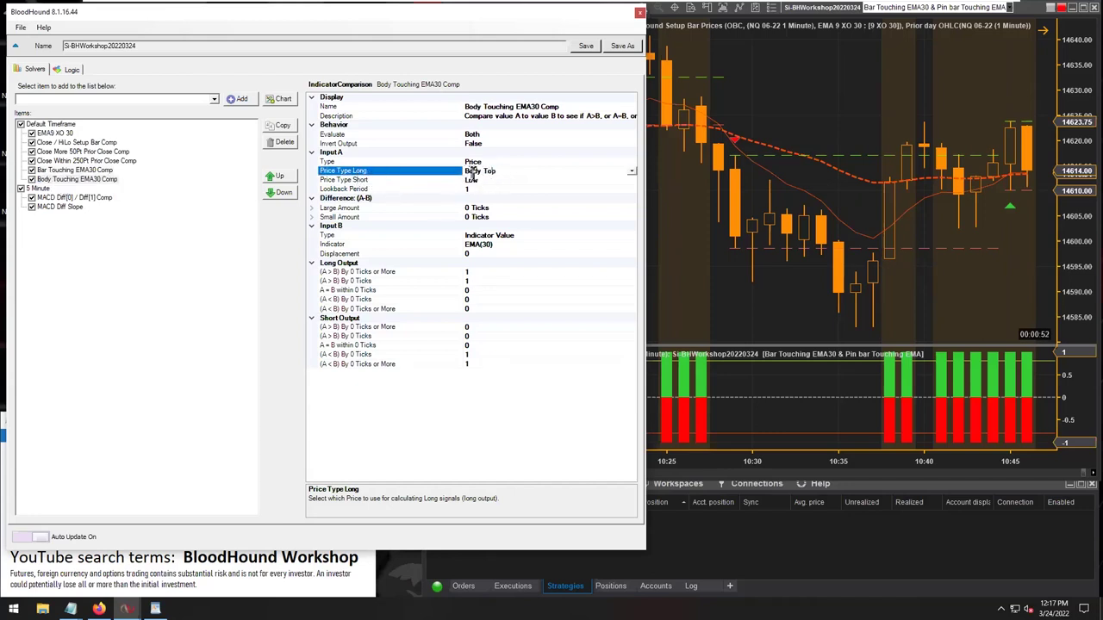
left_click(498, 181)
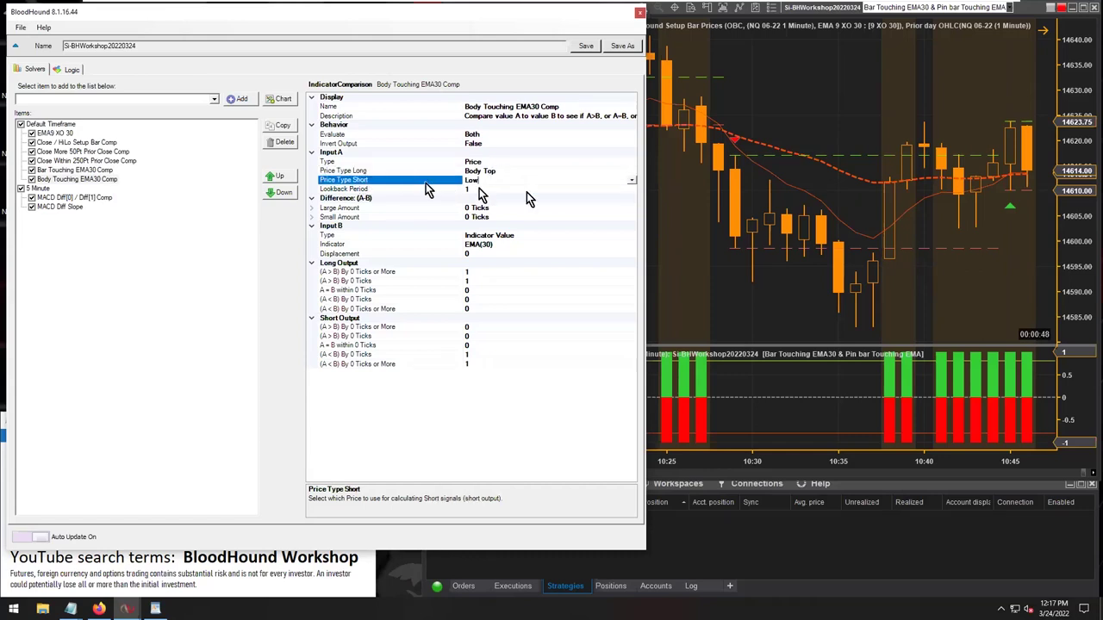
left_click(630, 182)
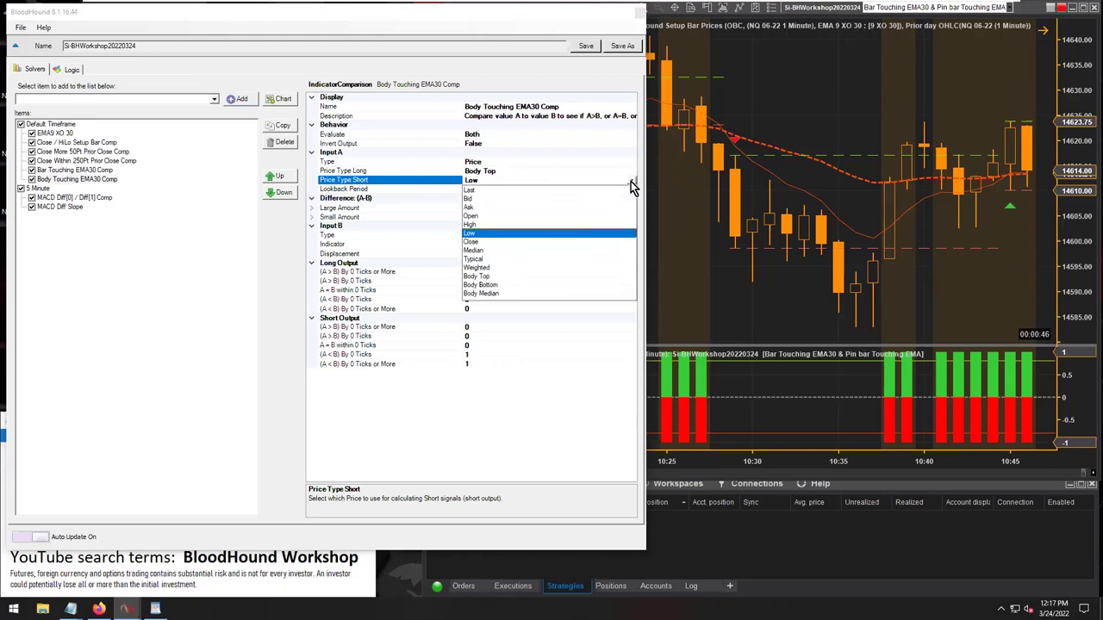
left_click(488, 286)
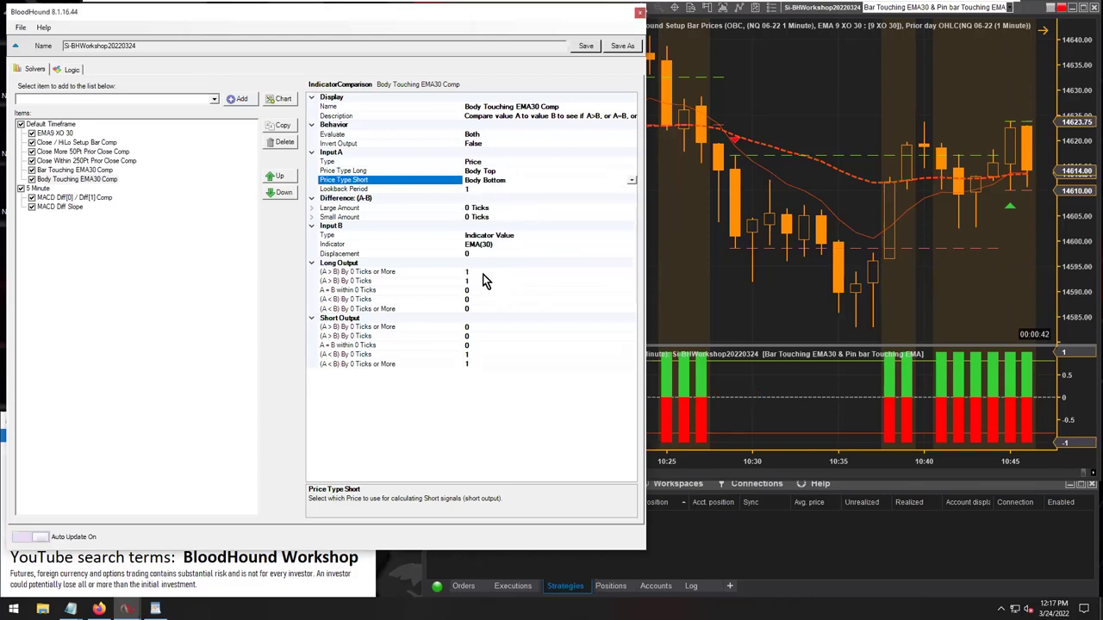
Compare the solvers: Bar Touching uses High, Body Touching uses Body Top and Body Bottom
left_click(490, 172)
left_click(490, 181)
left_click(73, 178)
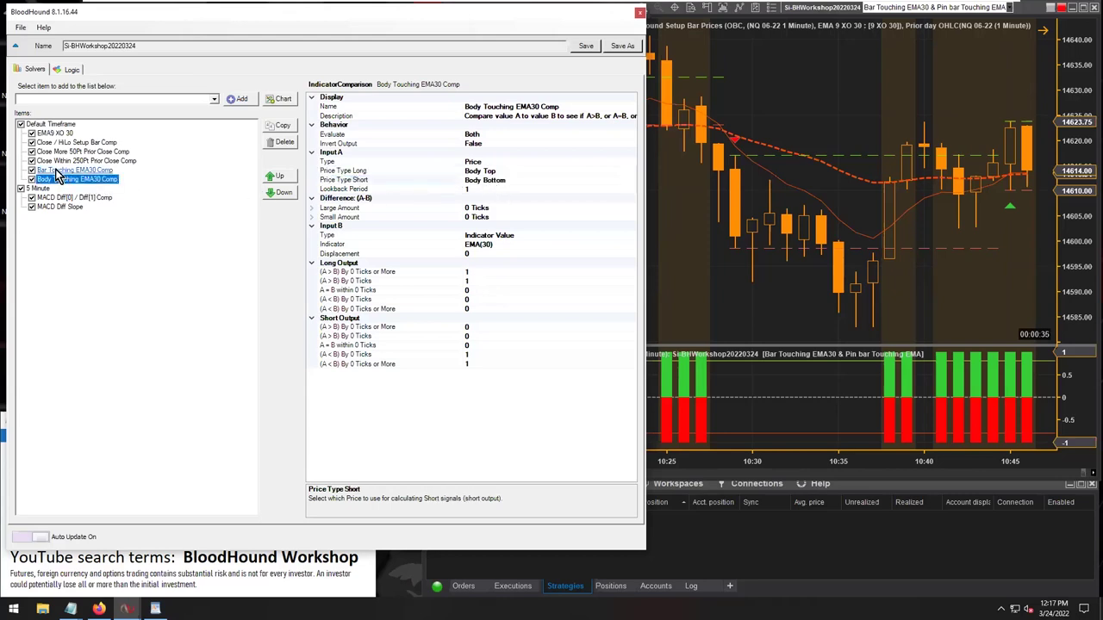
left_click(59, 170)
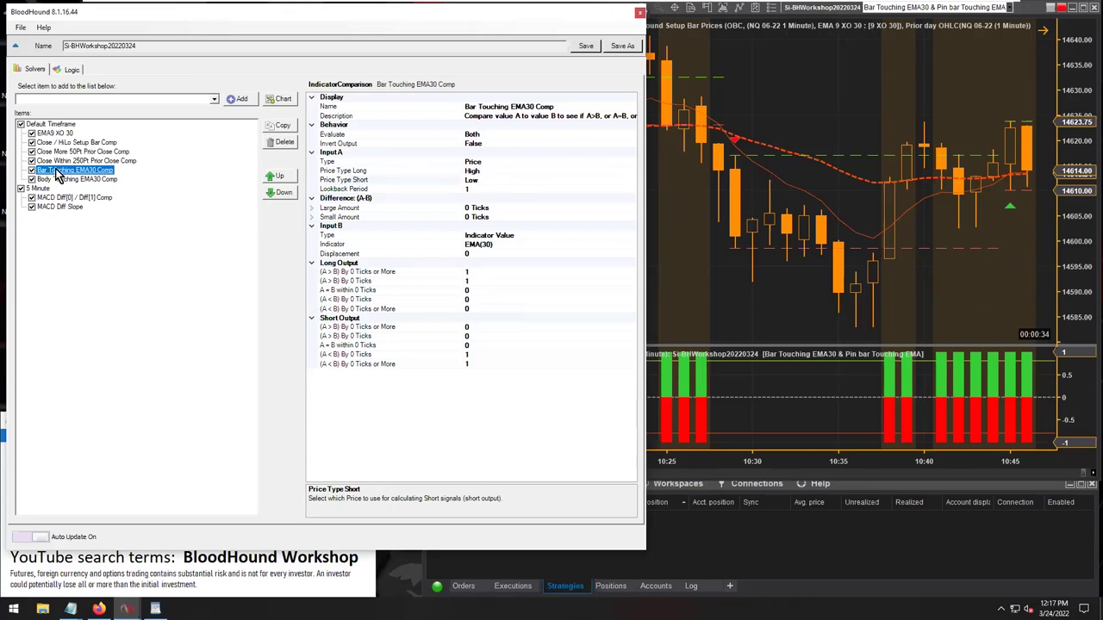
left_click(486, 172)
left_click(485, 180)
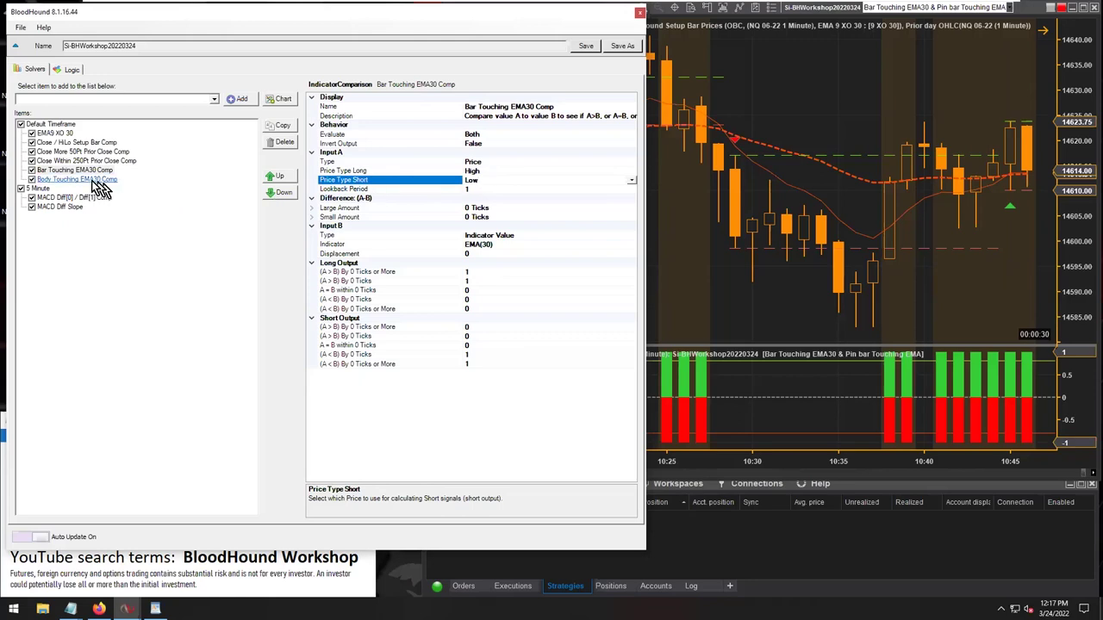
left_click(77, 179)
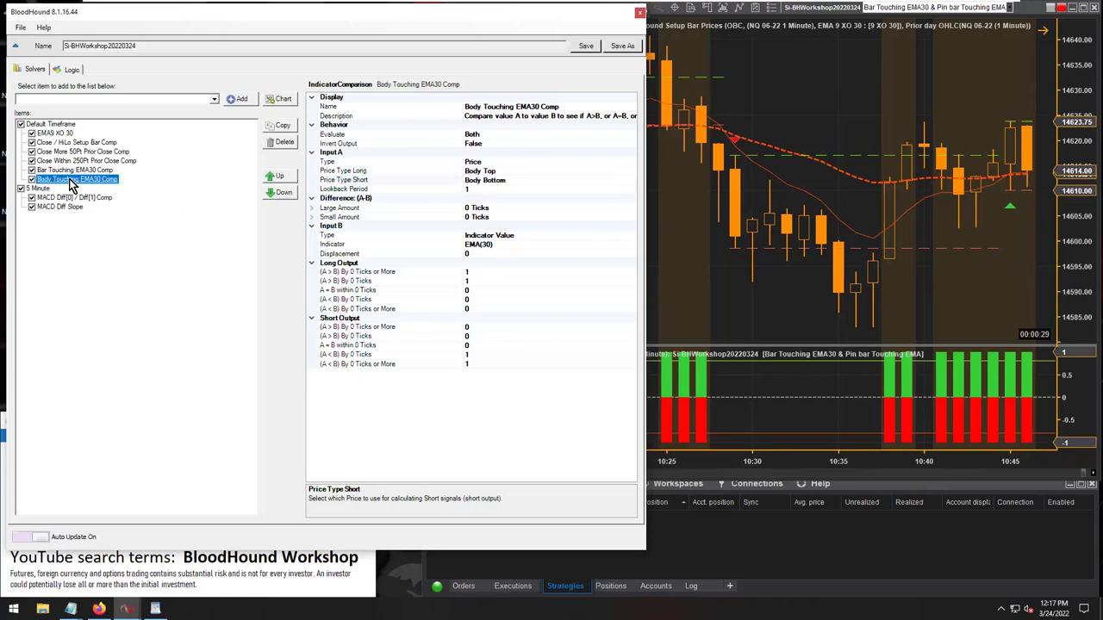
left_click(501, 169)
left_click(510, 180)
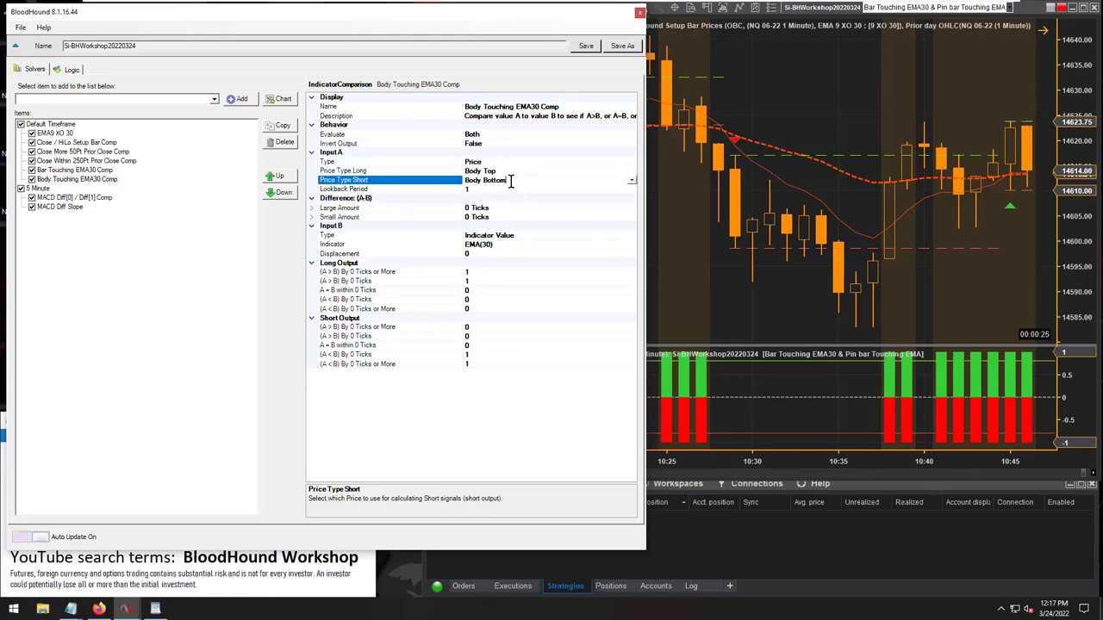
left_click(495, 105)
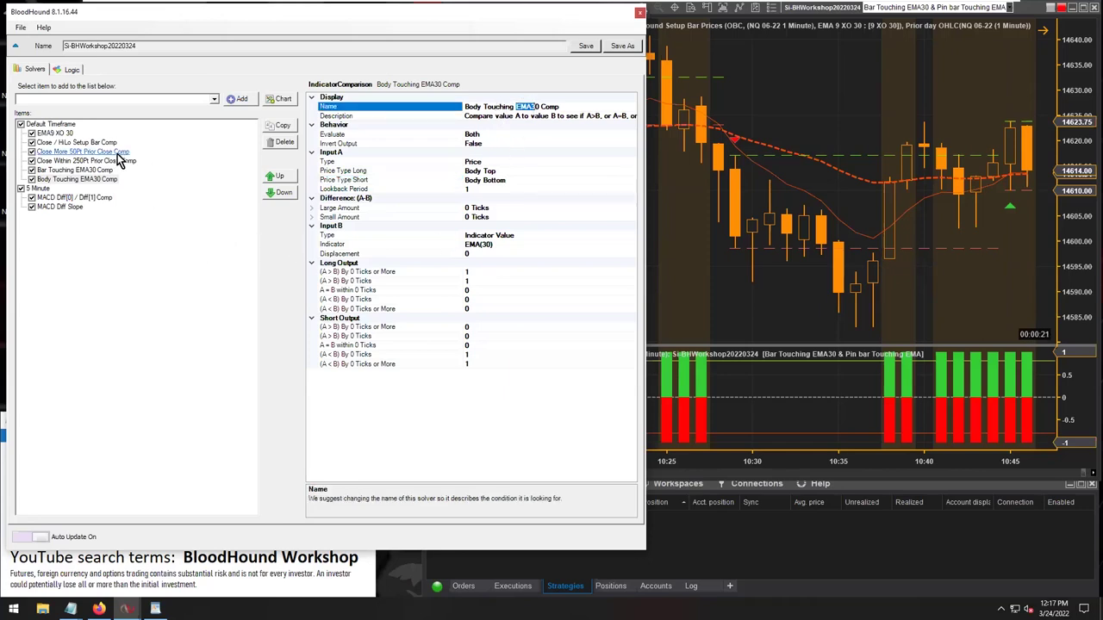
left_click(66, 69)
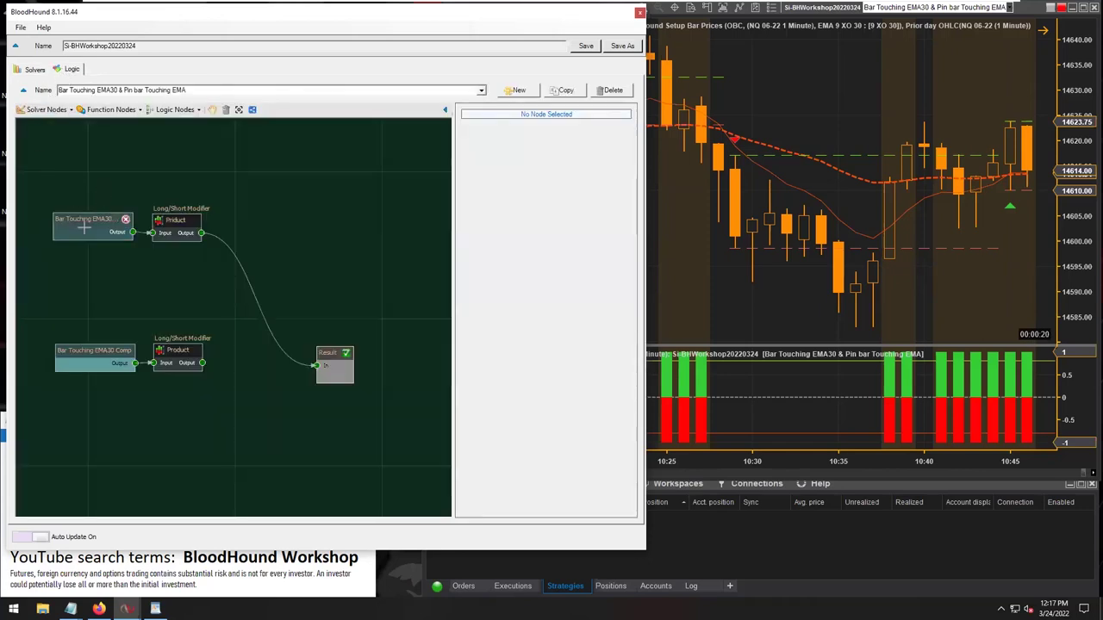
Add the Body Touching EMA30 Comp solver node to the graph's lower left
left_click(45, 110)
mouse_move(62, 126)
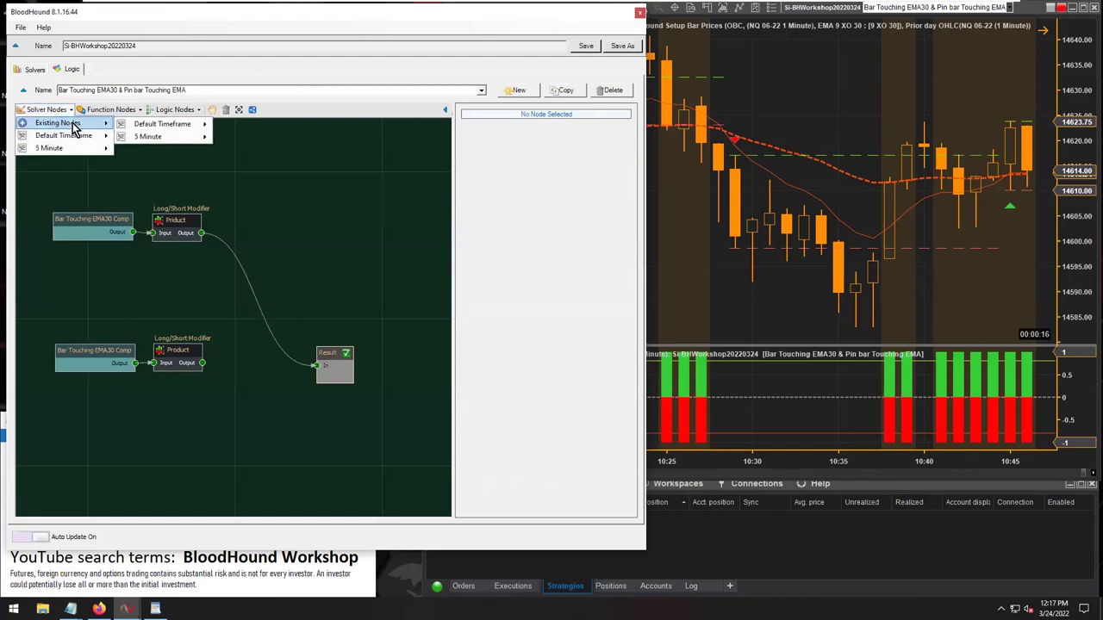
mouse_move(173, 125)
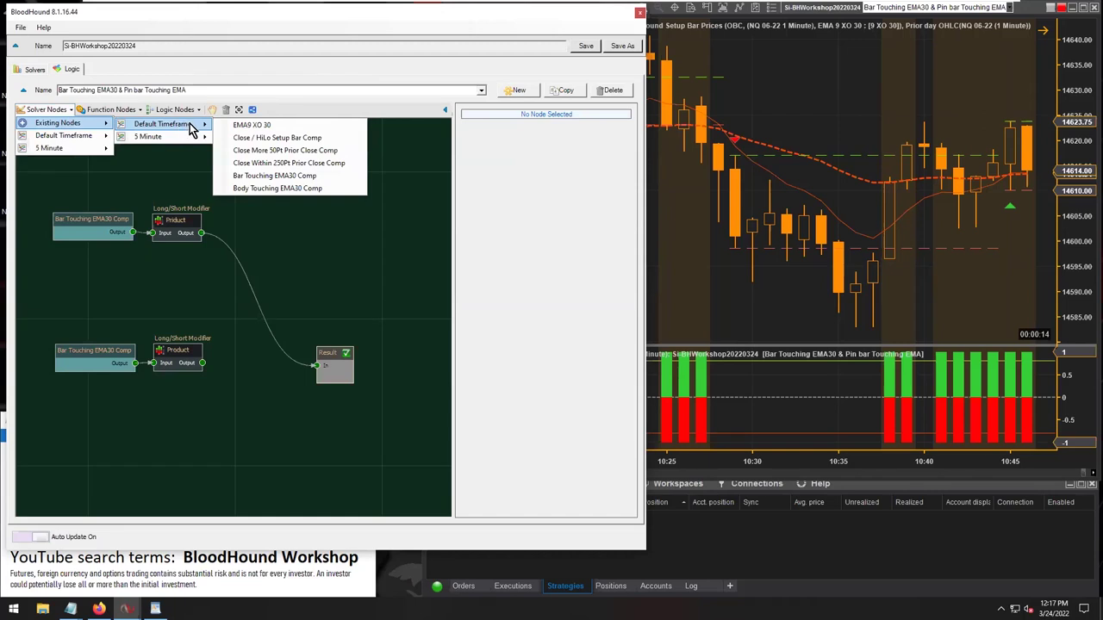
left_click(290, 188)
left_click_drag(258, 325, 304, 386)
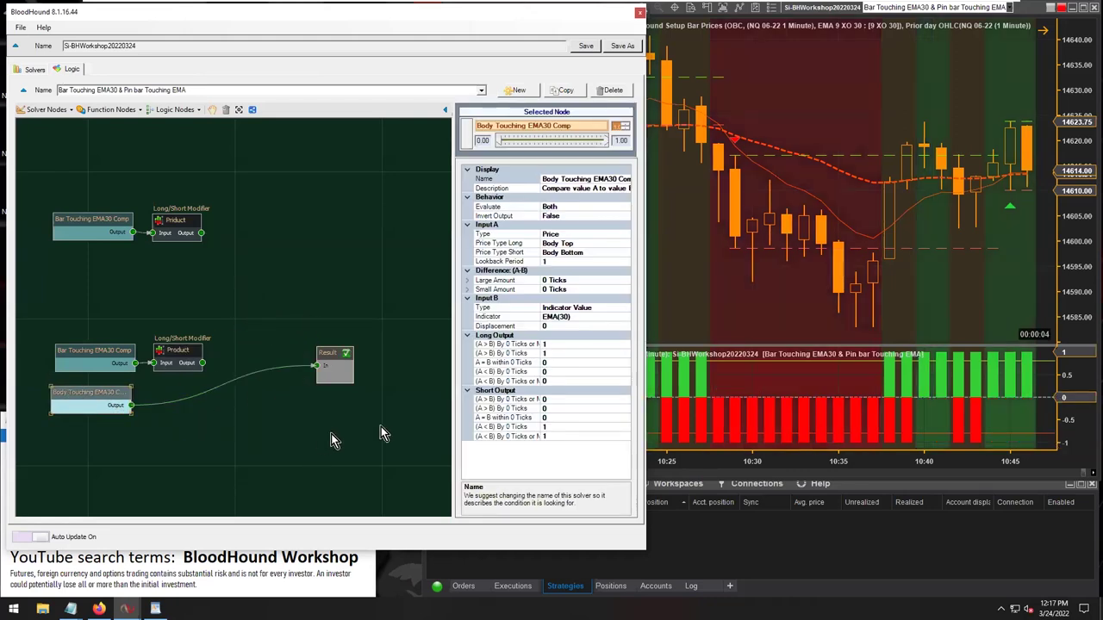
Compare the chart signals against the Bar Touching EMA30 Comp node
left_click(728, 410)
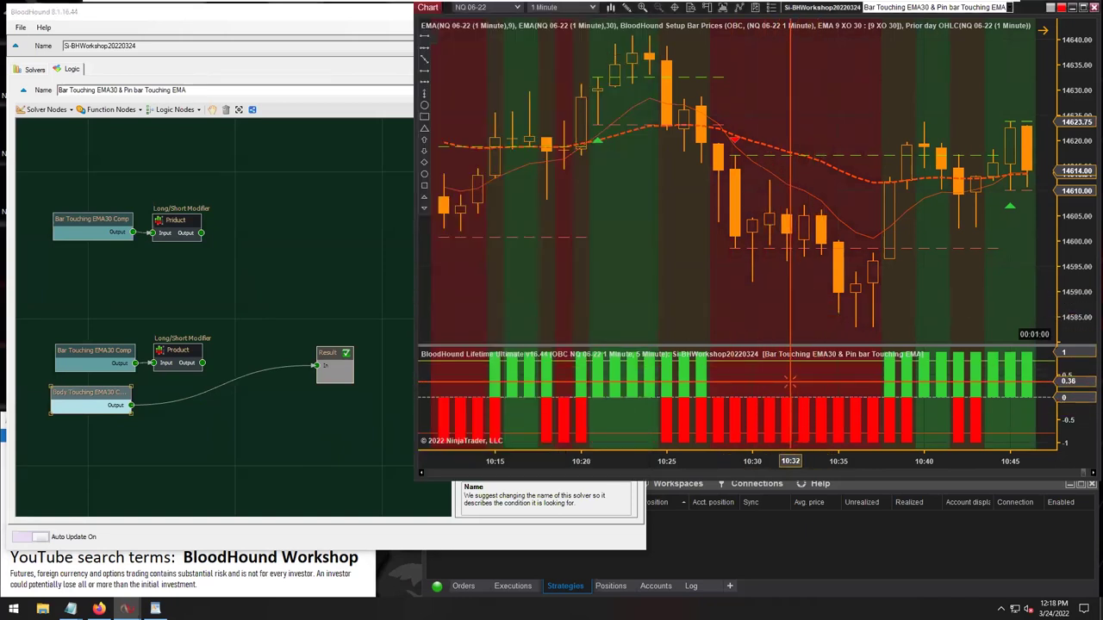
mouse_move(172, 353)
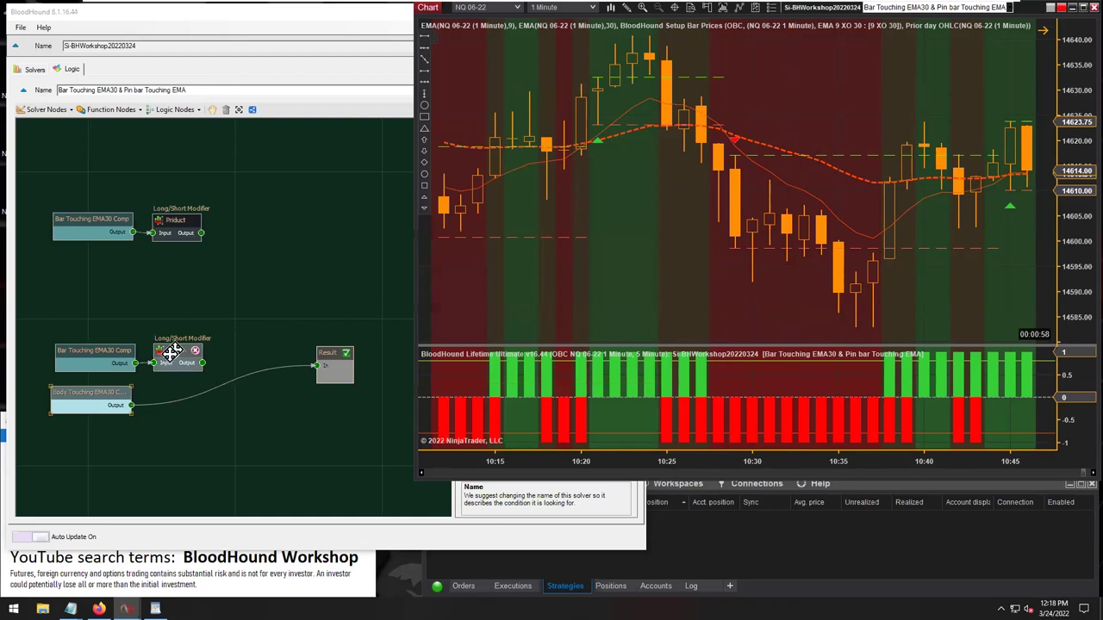
left_click(95, 350)
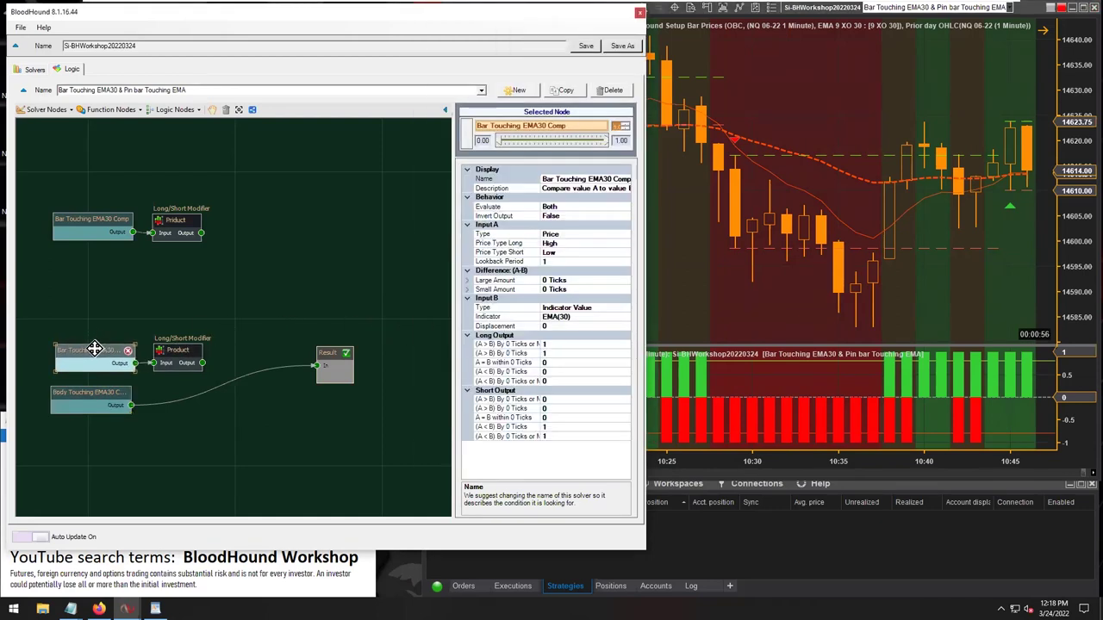
left_click(742, 378)
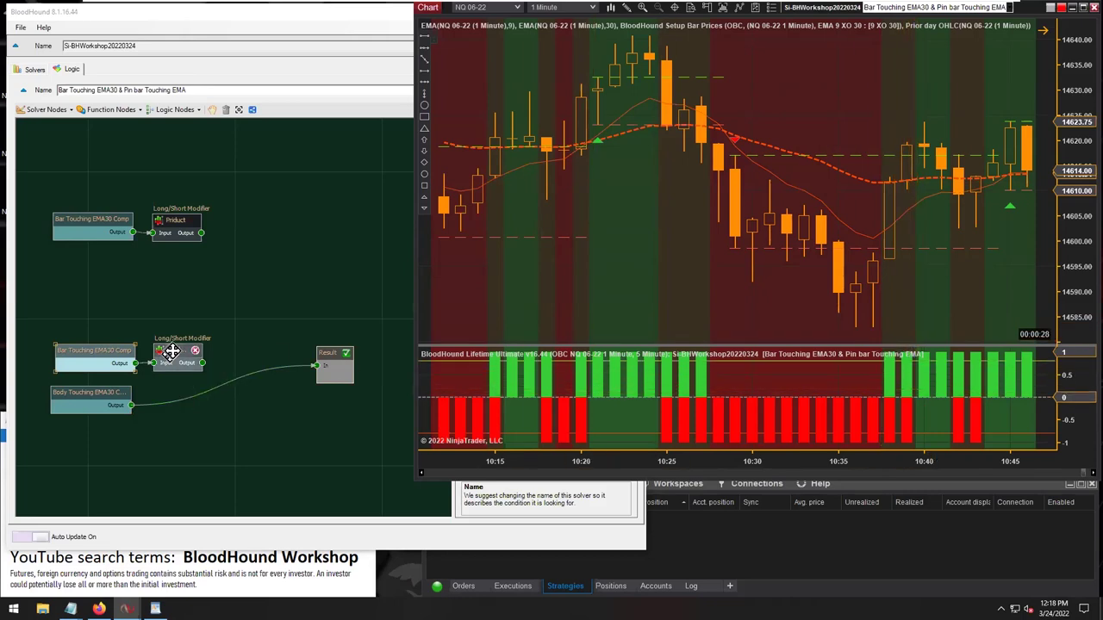
left_click(101, 121)
Add a Long/Short Modifier beside Body Touching EMA30 Comp and check the existing Product node
left_click(102, 113)
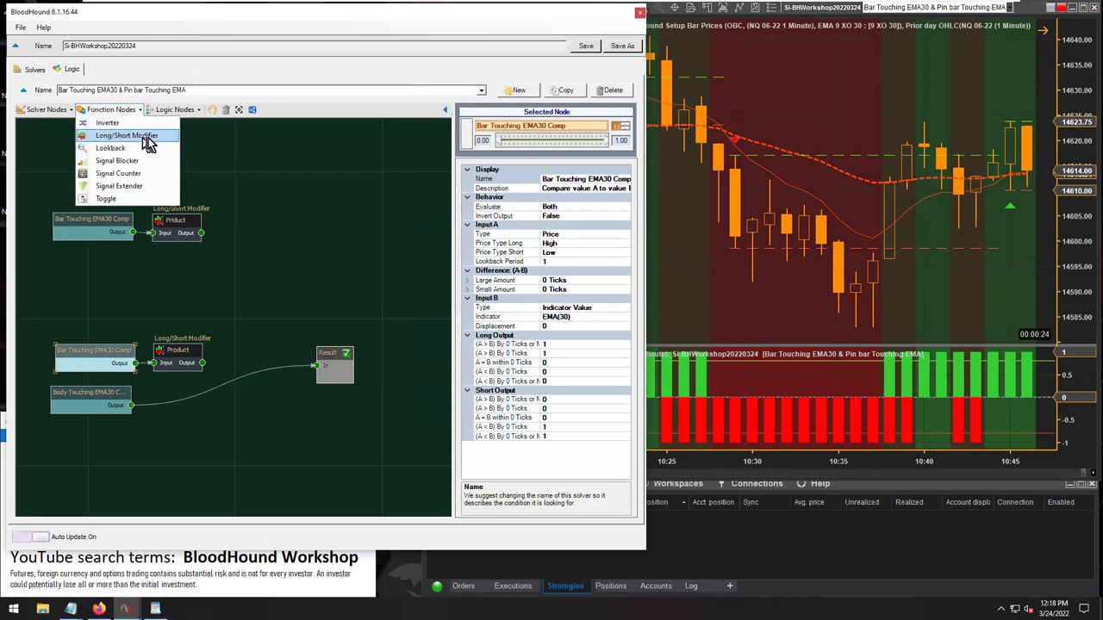
mouse_move(151, 143)
left_mouse_down()
mouse_move(229, 384)
mouse_move(272, 329)
mouse_move(165, 396)
mouse_move(226, 406)
mouse_move(315, 365)
left_mouse_up()
left_click(227, 411)
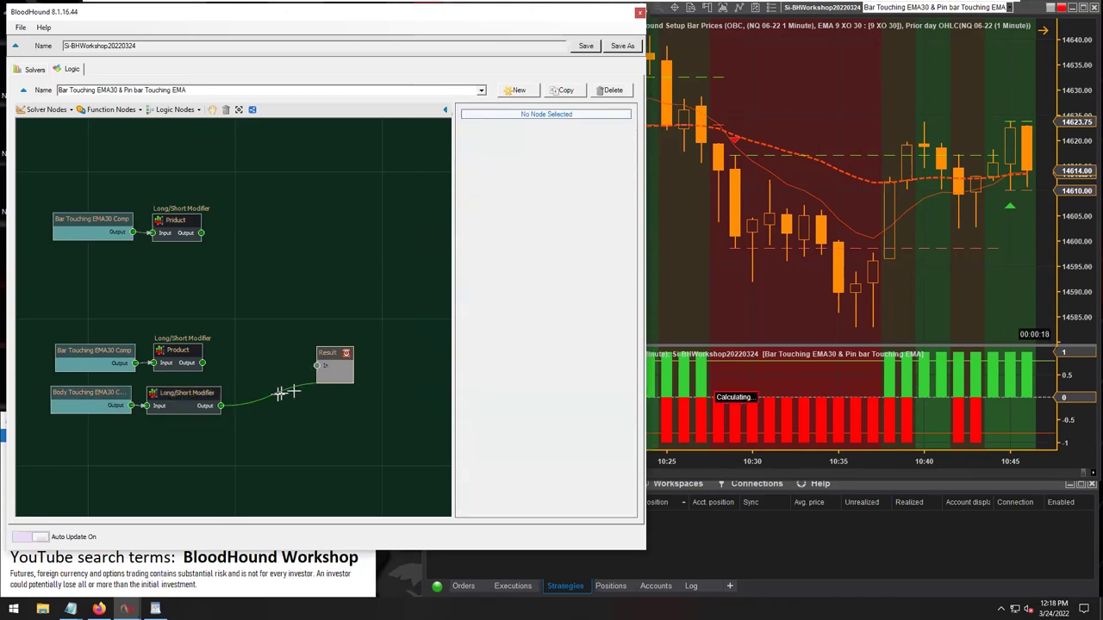
left_click(186, 351)
left_click(553, 222)
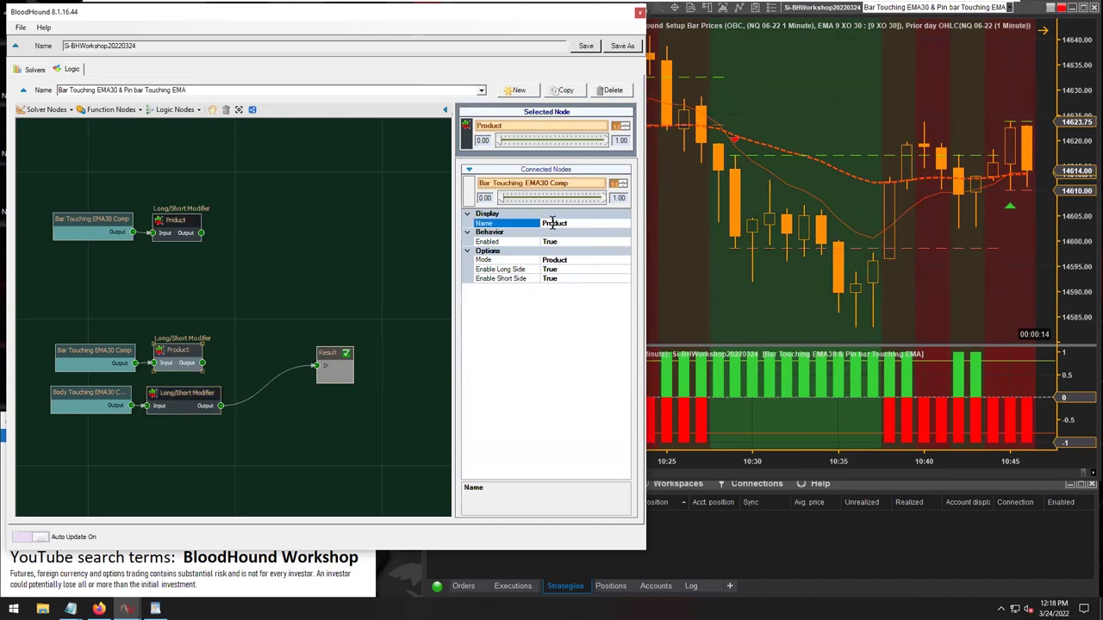
Set the new modifier's Mode to Product and name it Product
left_click(188, 393)
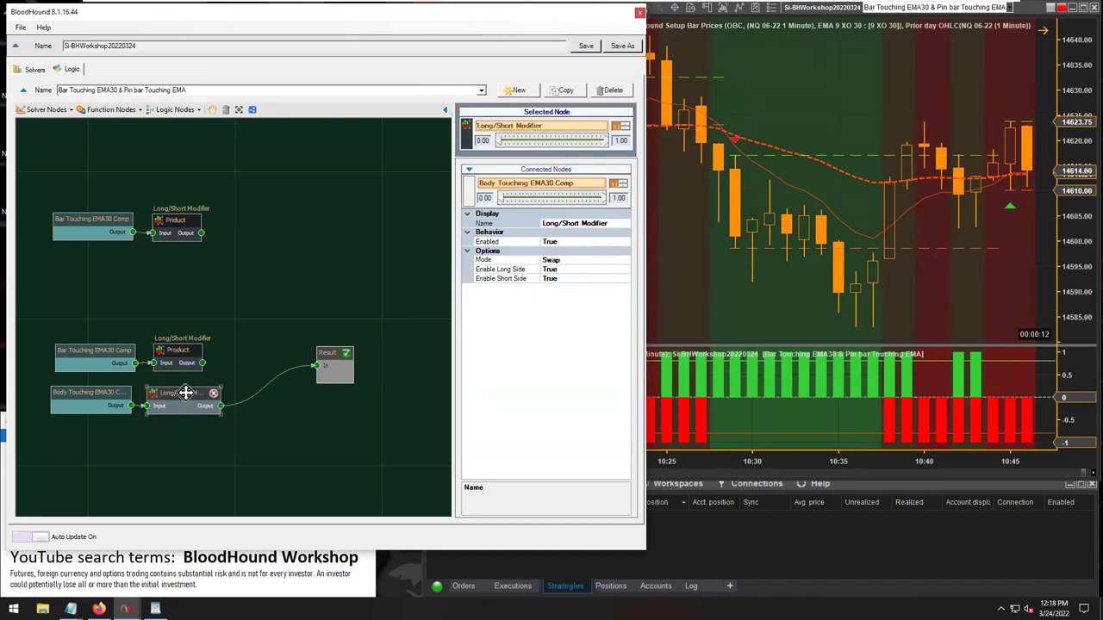
left_click(566, 260)
double_click(565, 261)
left_click(559, 223)
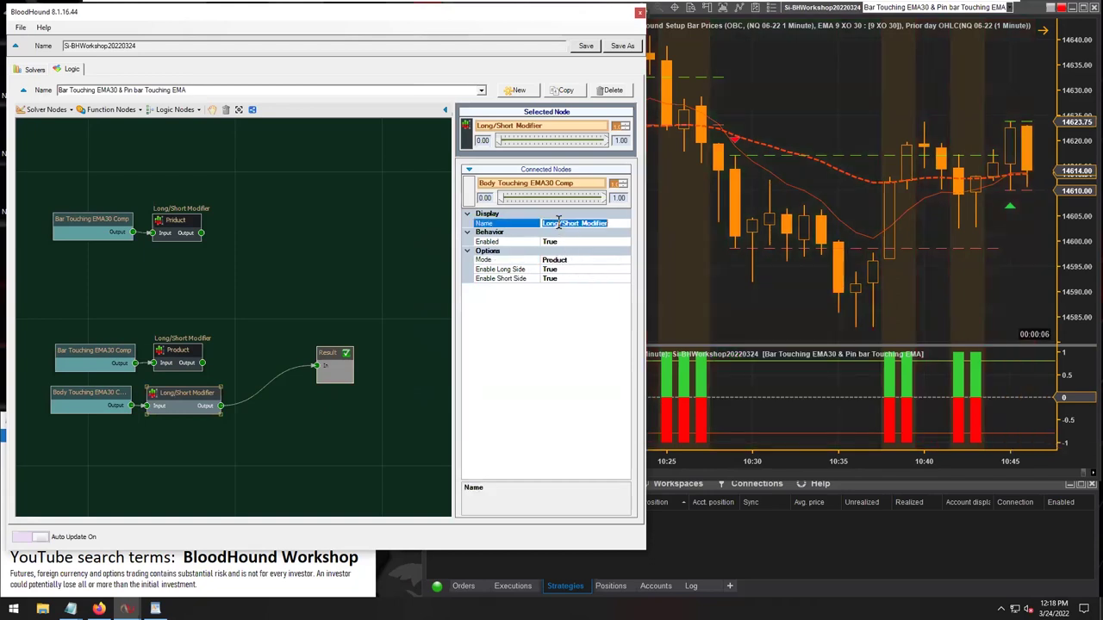
type("Product")
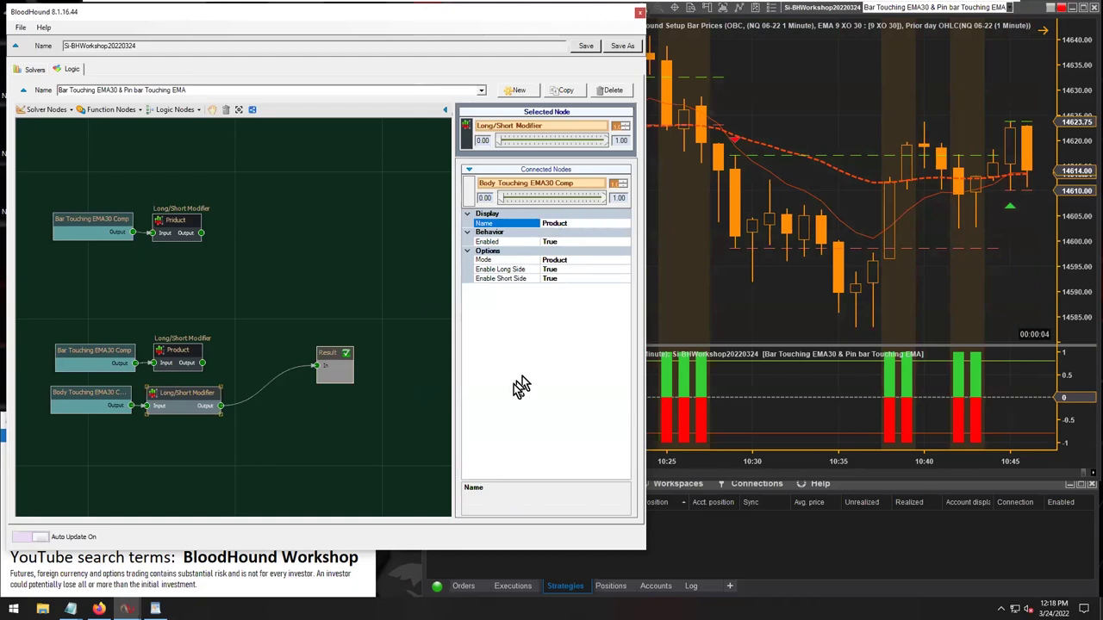
key("Return")
left_click(760, 321)
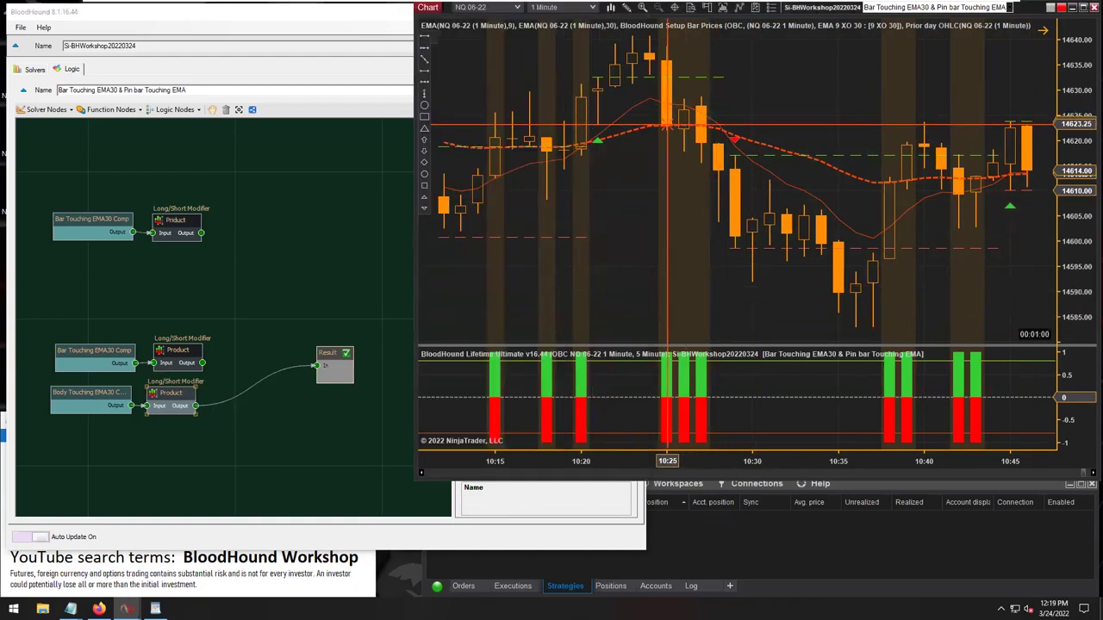
Inspect the 10:10–10:25 bars against EMA 30, then drag the Body Touching and Product nodes lower
left_click_drag(618, 194, 848, 333)
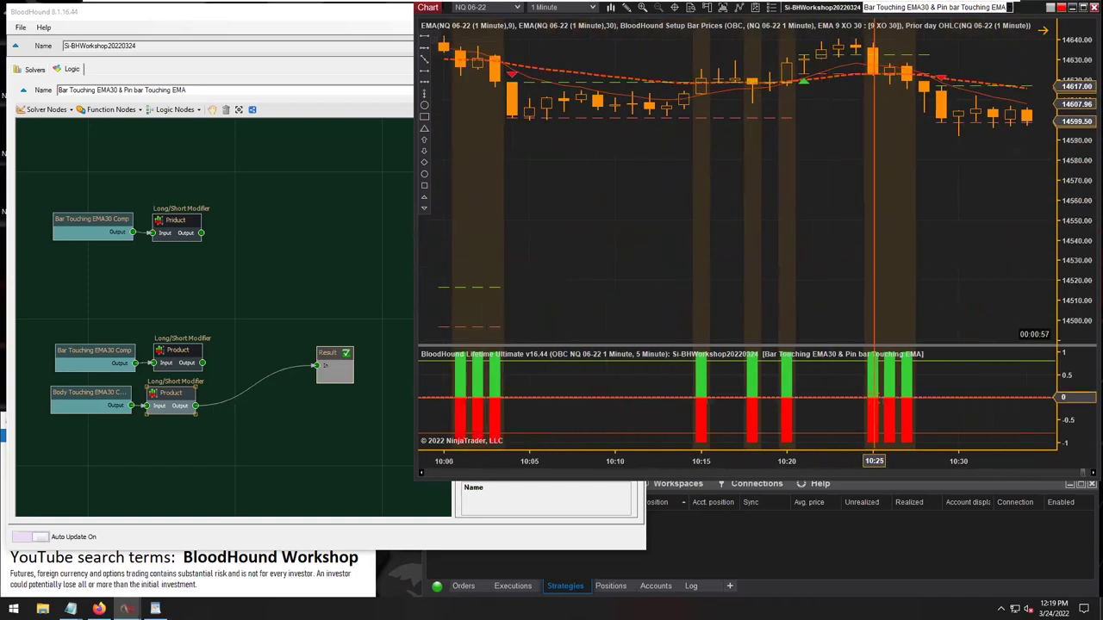
left_click_drag(884, 463, 664, 463)
left_click_drag(598, 250, 905, 247)
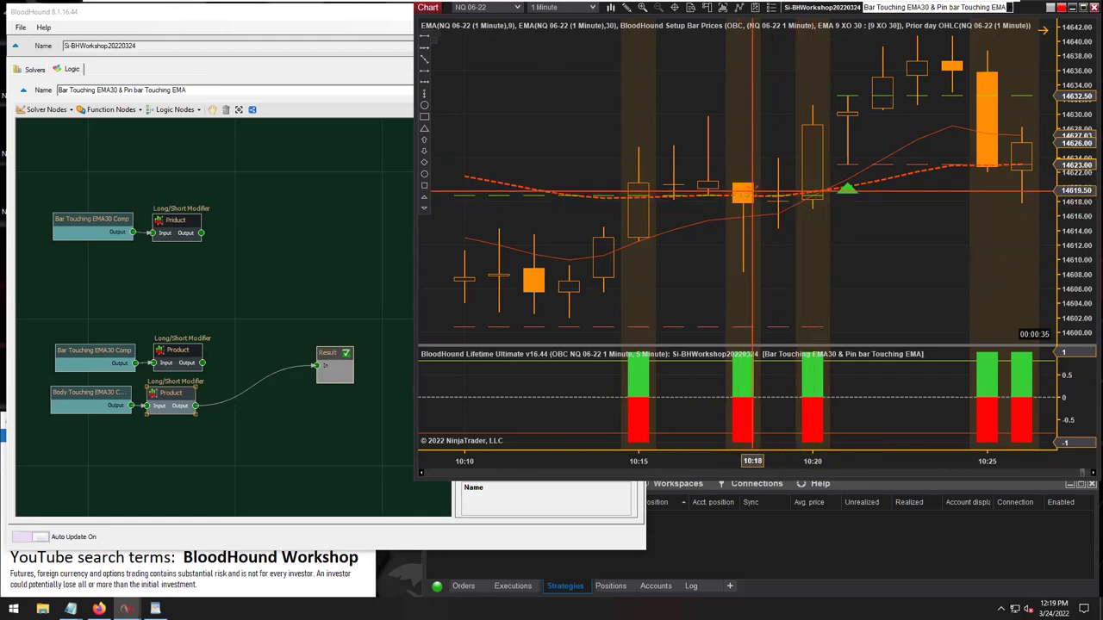
left_click(805, 198)
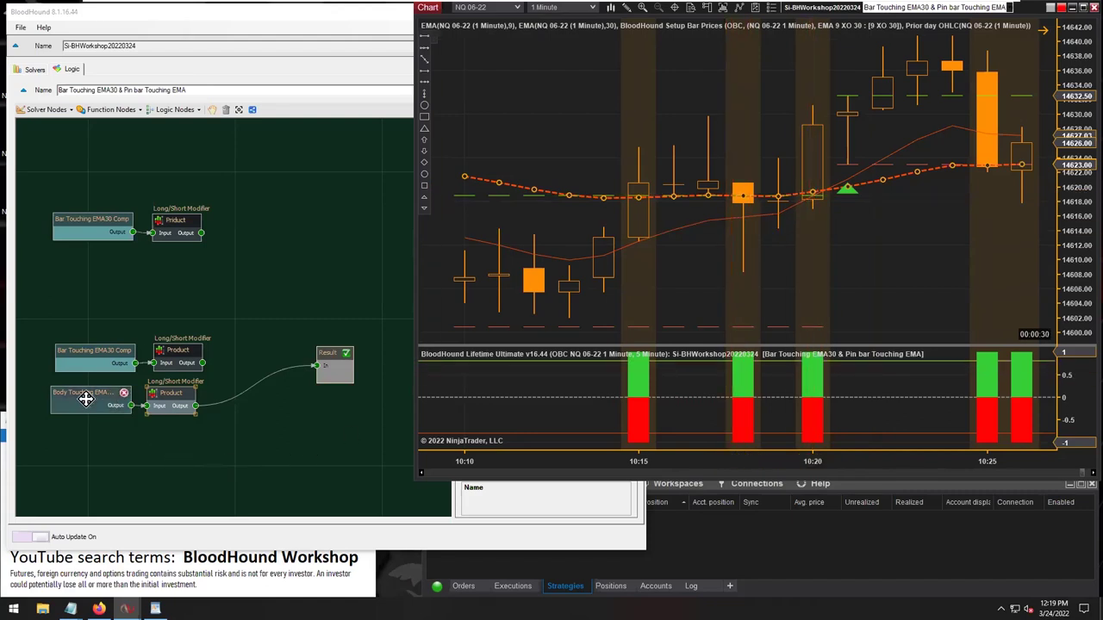
left_click_drag(169, 445, 87, 403)
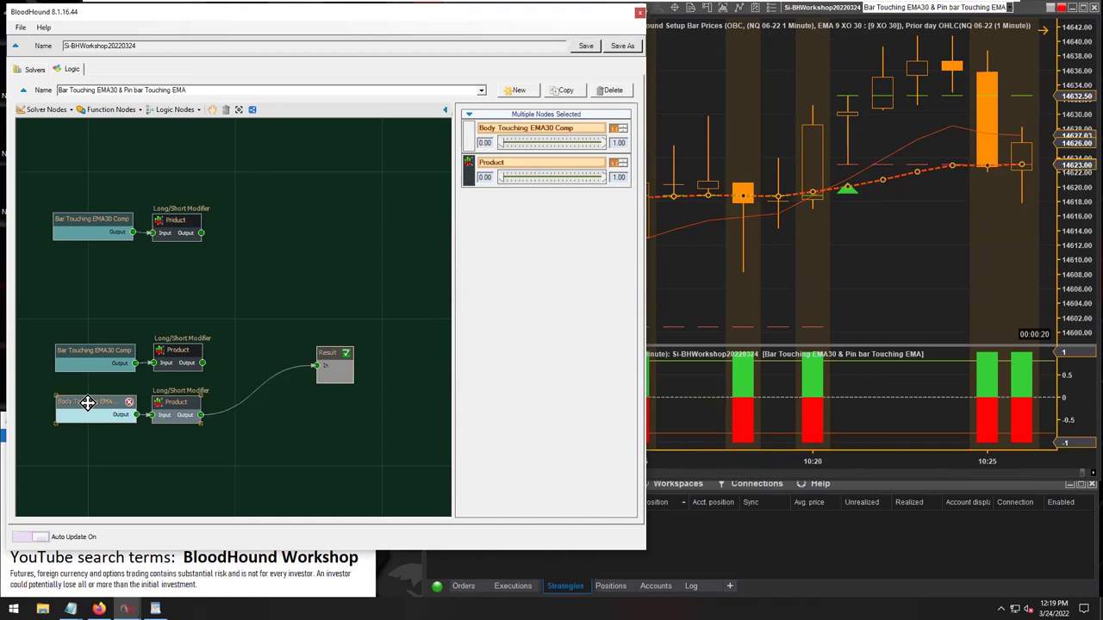
Place an Inverter node below the Product modifier and check Body Touching's Invert Output setting
left_click(178, 406)
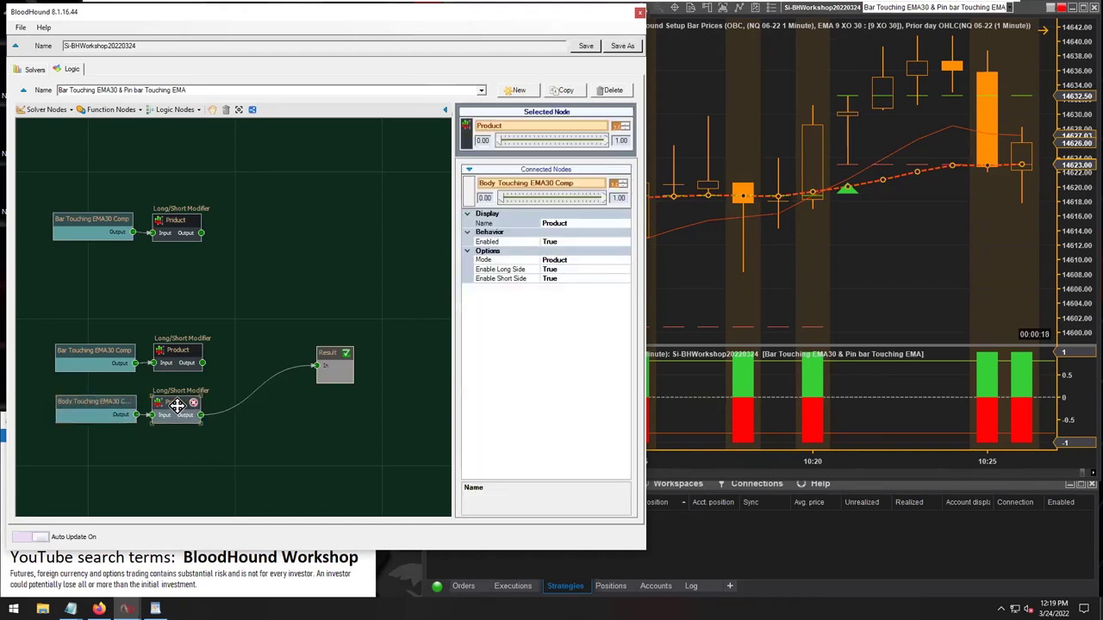
left_click(110, 109)
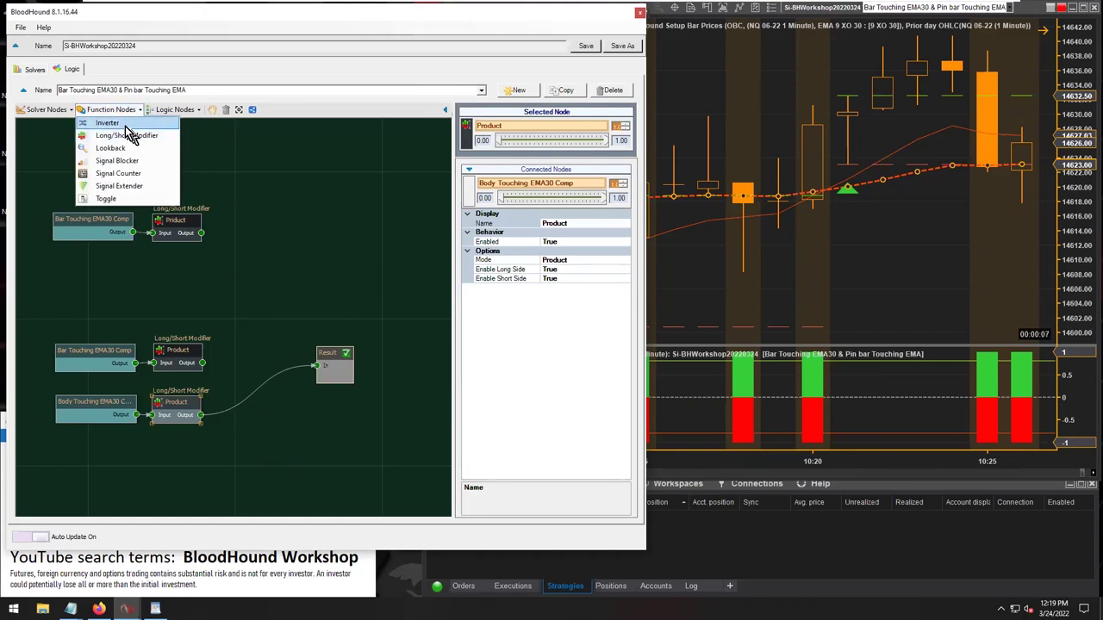
left_click(118, 125)
left_click_drag(259, 328, 247, 435)
left_click(81, 401)
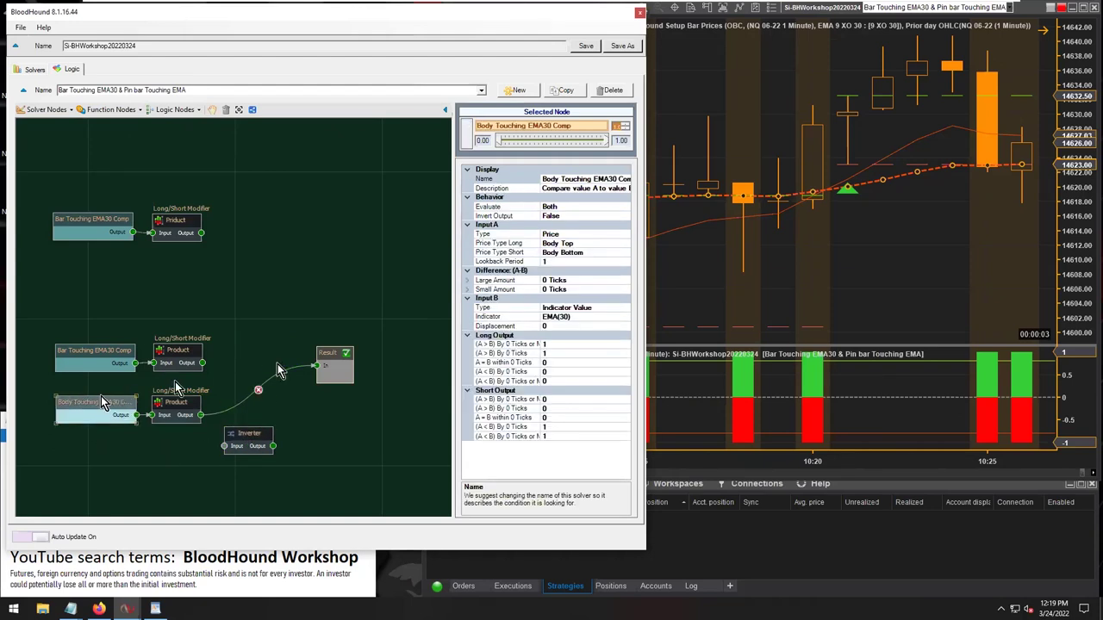
left_click(518, 218)
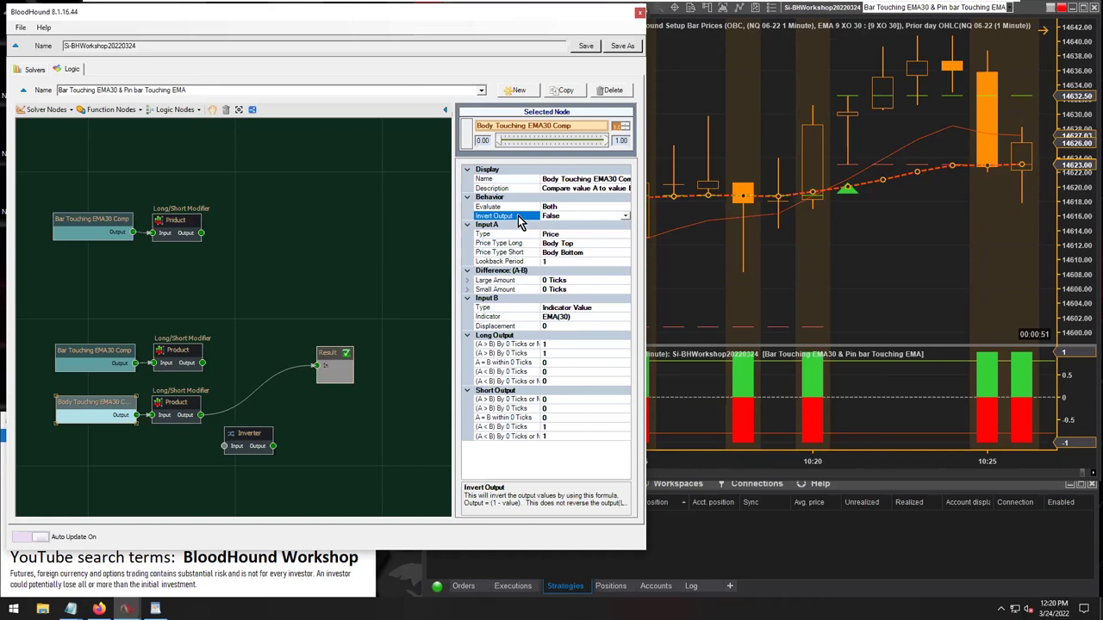
left_click_drag(84, 404, 83, 401)
Wire Product Output into the Inverter and the Inverter Output into Result
left_click_drag(200, 414, 316, 365)
left_click_drag(246, 439, 240, 406)
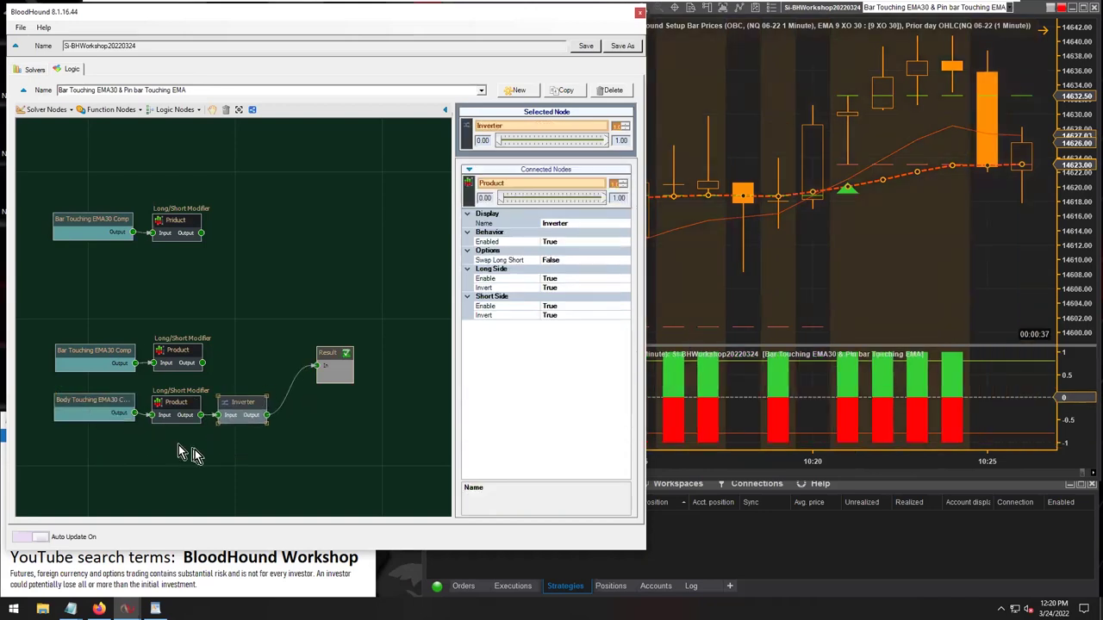
left_click(812, 261)
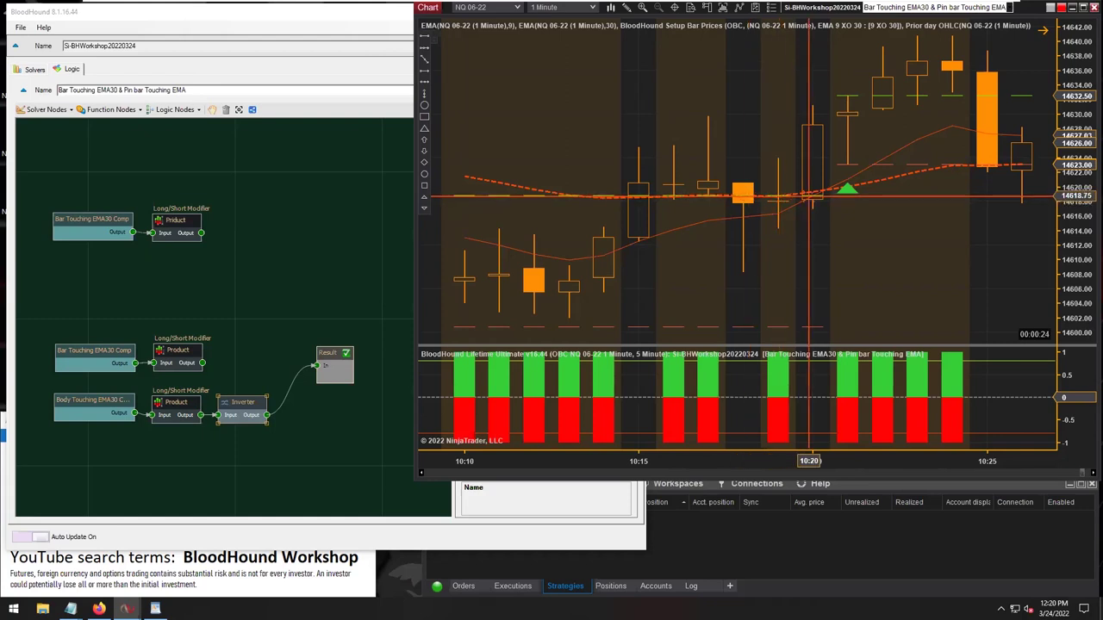
Pan the chart through the 10:25–10:45 bars to review the new signals
left_click(896, 177)
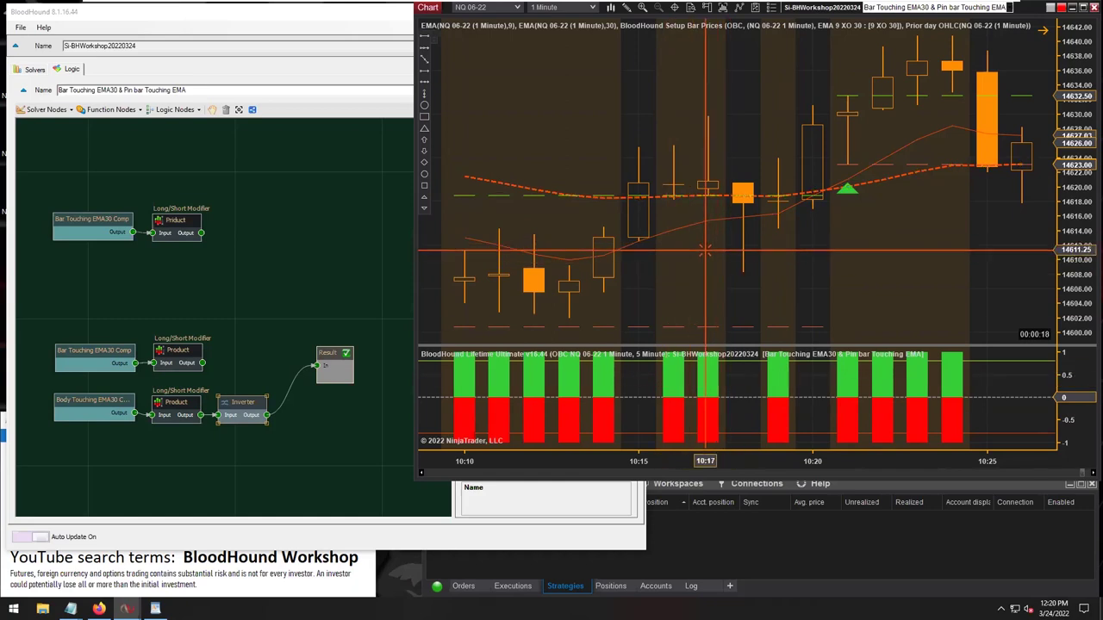
left_click(672, 184)
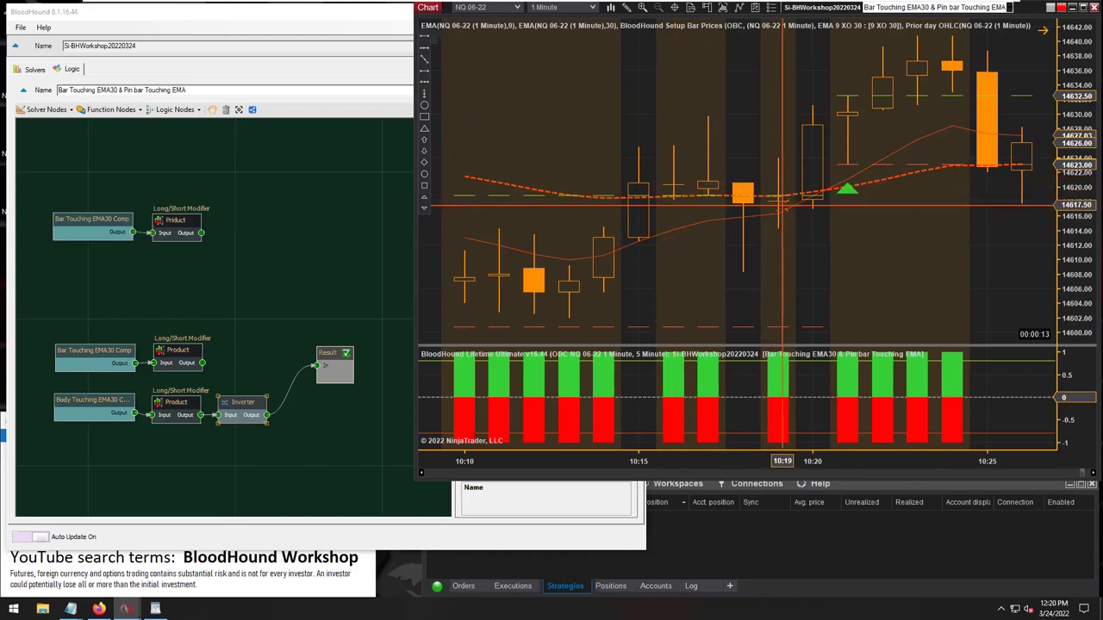
mouse_move(924, 229)
left_mouse_down()
mouse_move(658, 238)
mouse_move(746, 280)
mouse_move(560, 285)
left_mouse_up()
left_click_drag(827, 289, 738, 290)
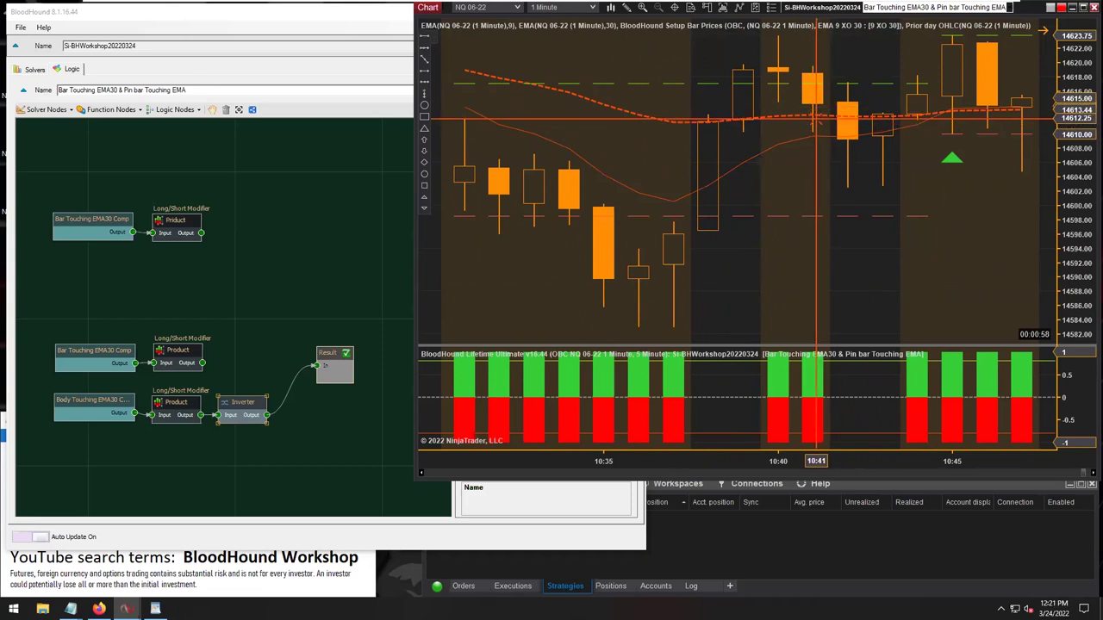
Rearrange the graph: bottom chain left, Result further right, middle-row nodes shifted right
left_click(222, 442)
left_click_drag(222, 442, 69, 402)
left_click_drag(332, 374, 354, 375)
left_click_drag(249, 317, 113, 356)
left_click(293, 331)
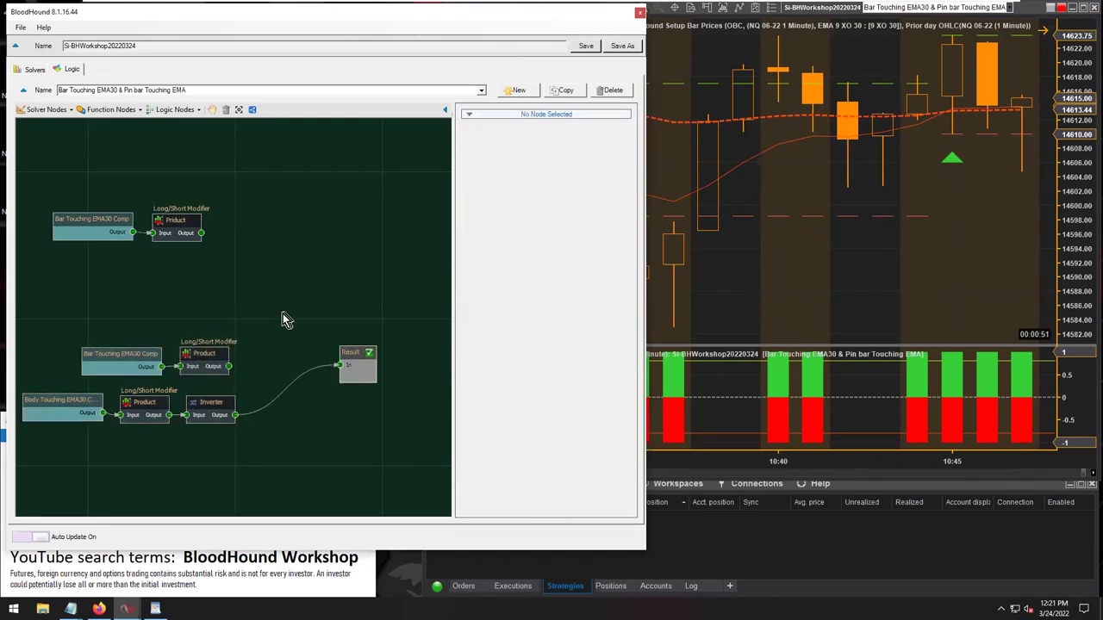
Add an Additive logic node, then delete it
left_click(177, 109)
left_click(182, 141)
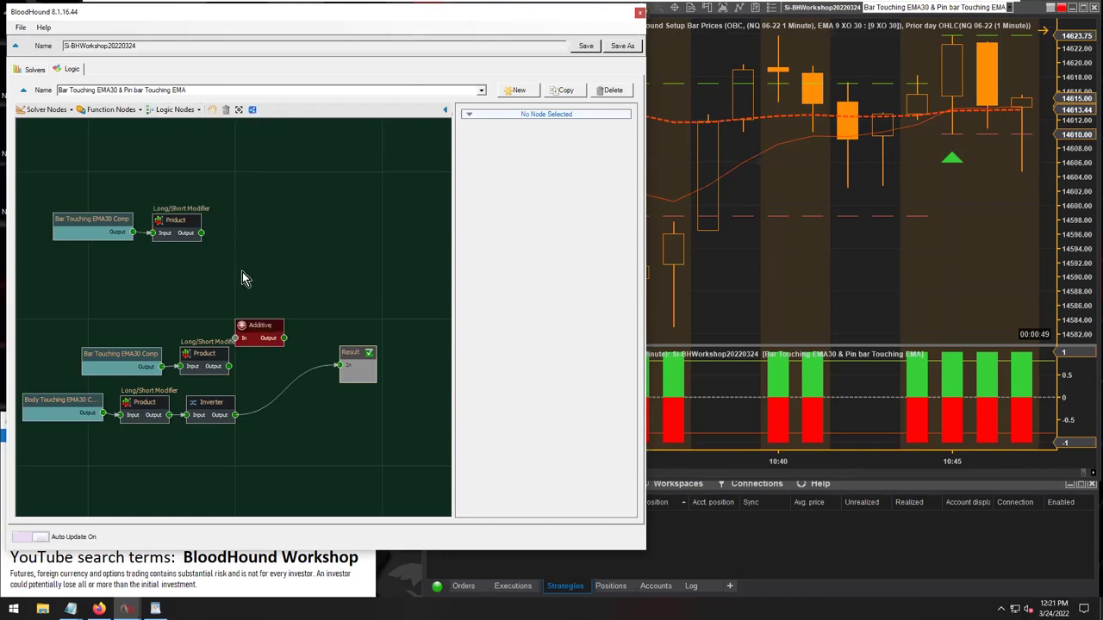
left_click_drag(254, 324, 306, 300)
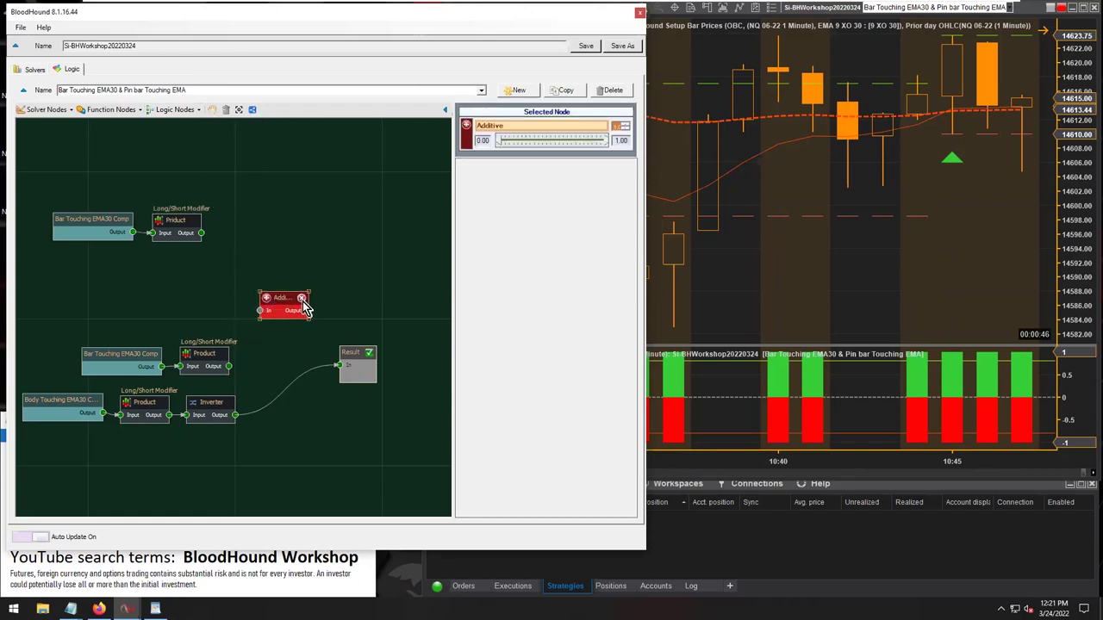
left_click(301, 298)
Place an And node between Product and Result, and narrow the BloodHound window
left_click(175, 110)
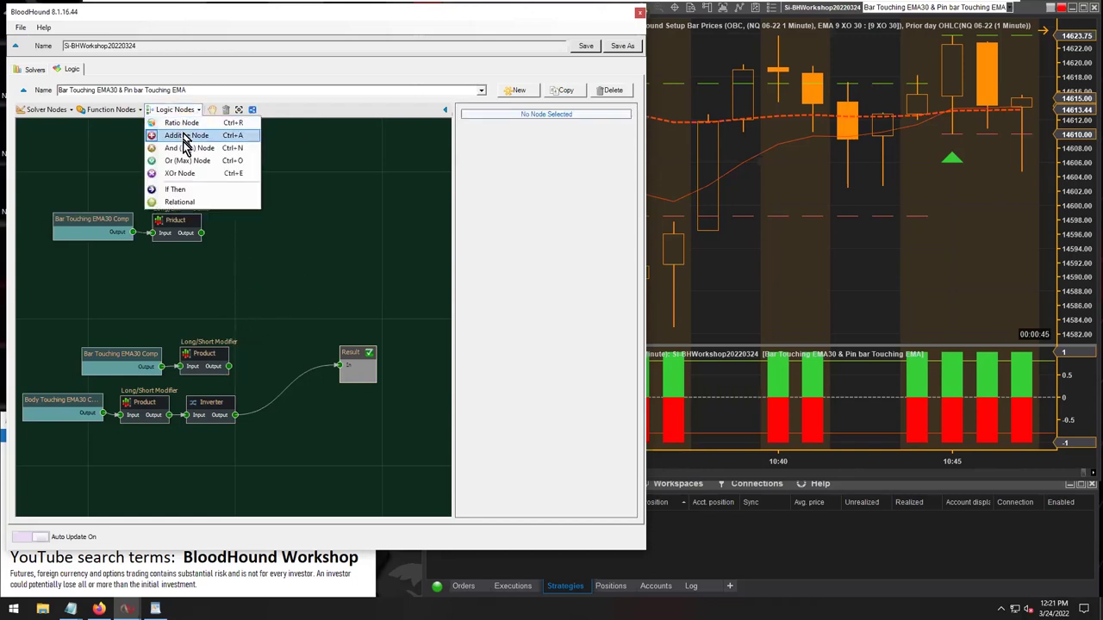
left_click(185, 148)
left_click_drag(256, 325, 262, 378)
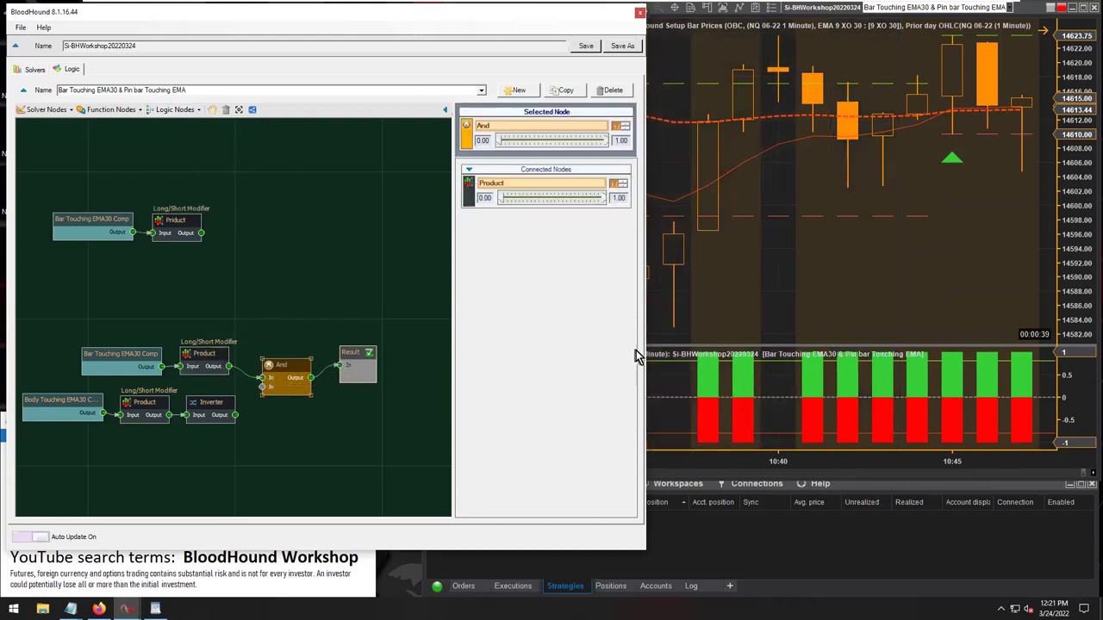
left_click_drag(645, 348, 528, 347)
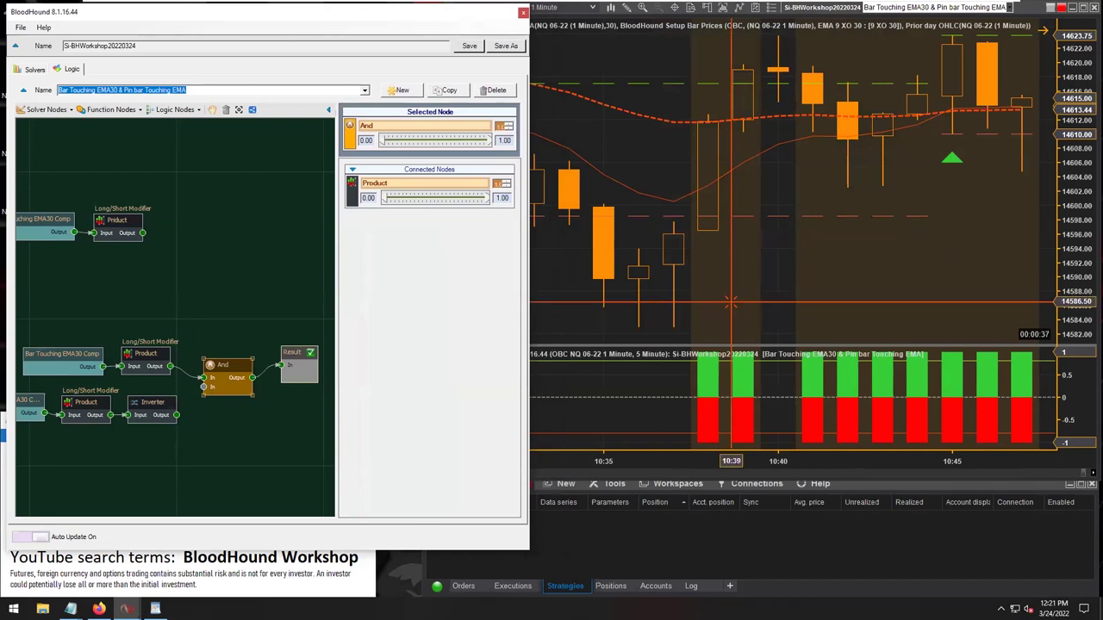
Connect the Inverter output to the And node's second input
left_click(778, 284)
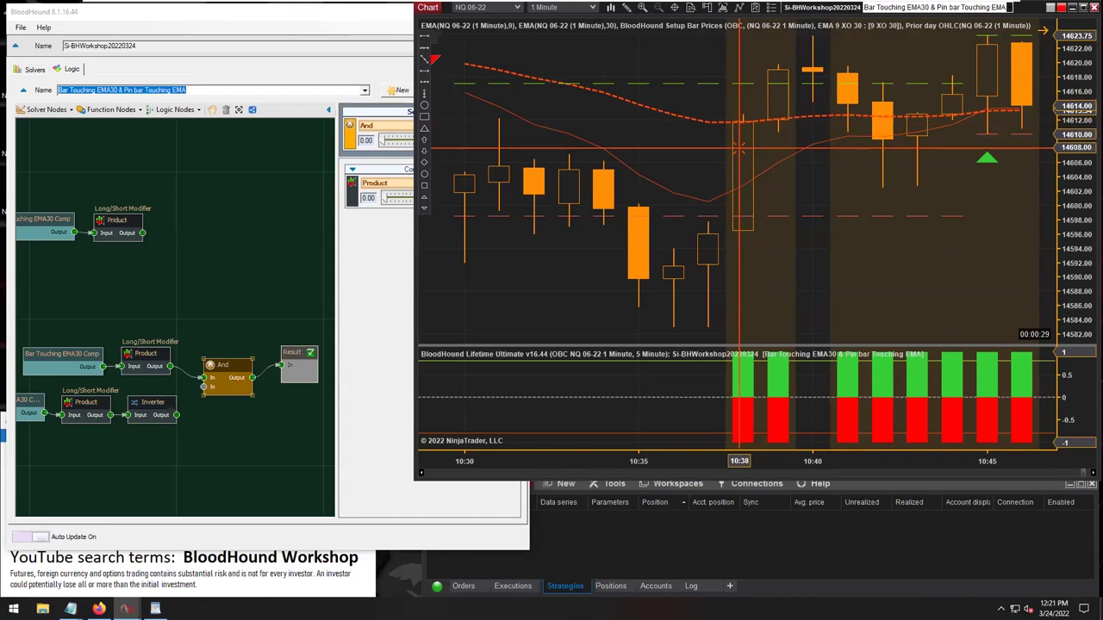
left_click(743, 121)
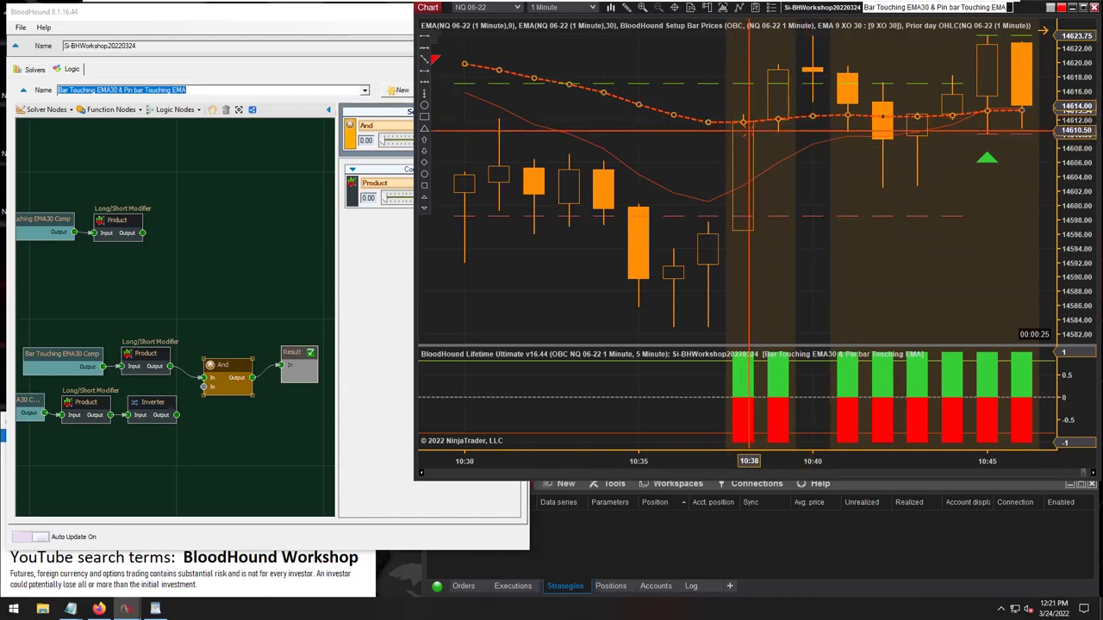
left_click(197, 440)
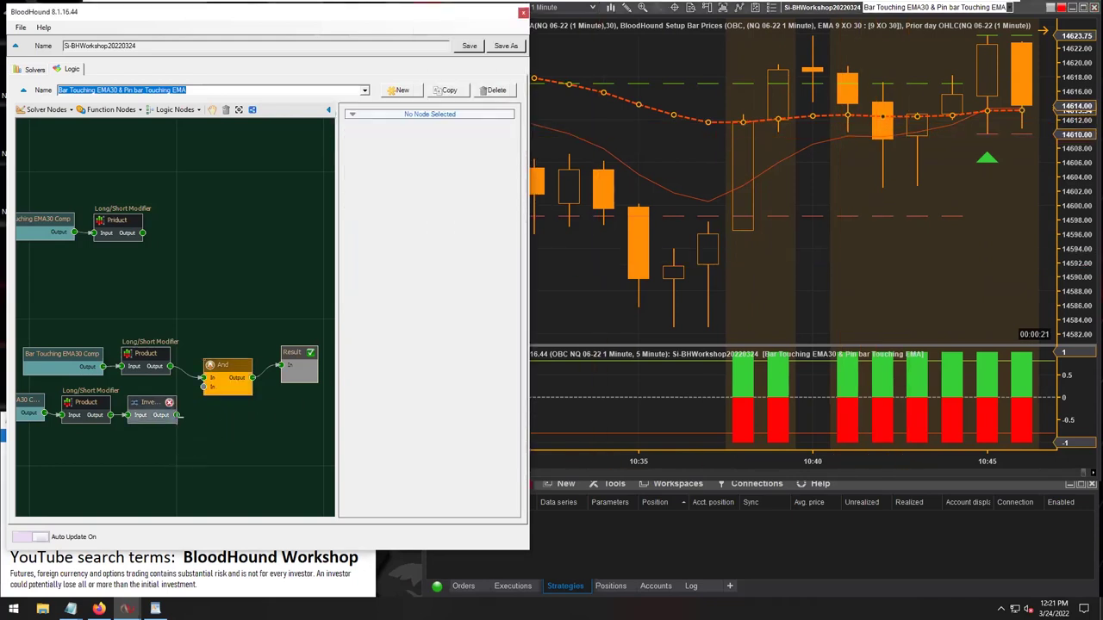
left_click_drag(177, 415, 204, 389)
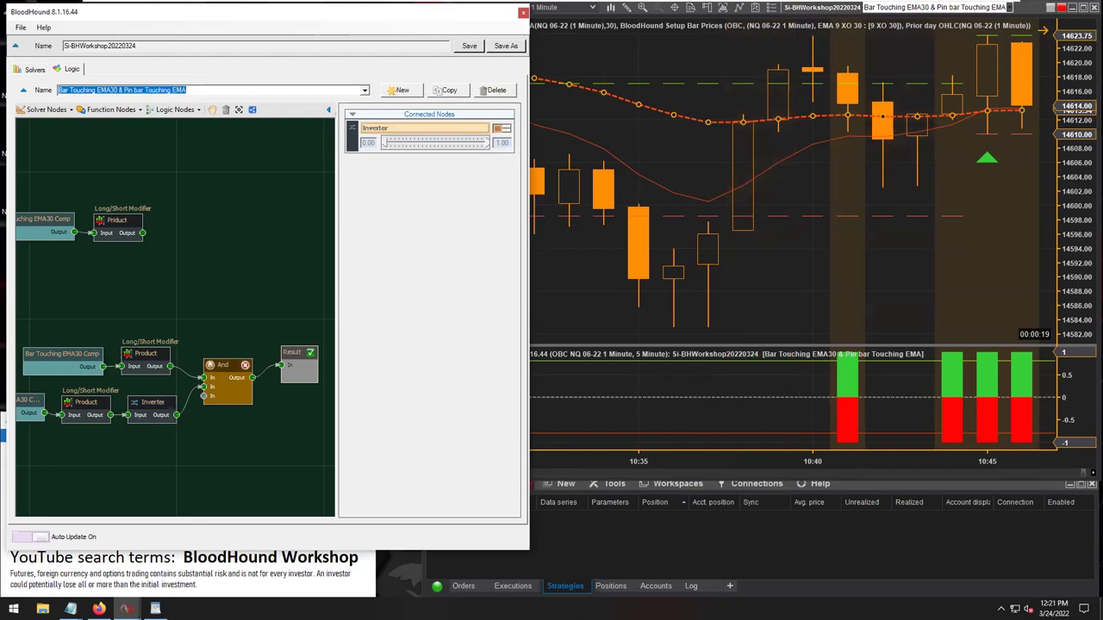
Scroll through the chart to review the few signals around 10:40–10:50
left_click(851, 177)
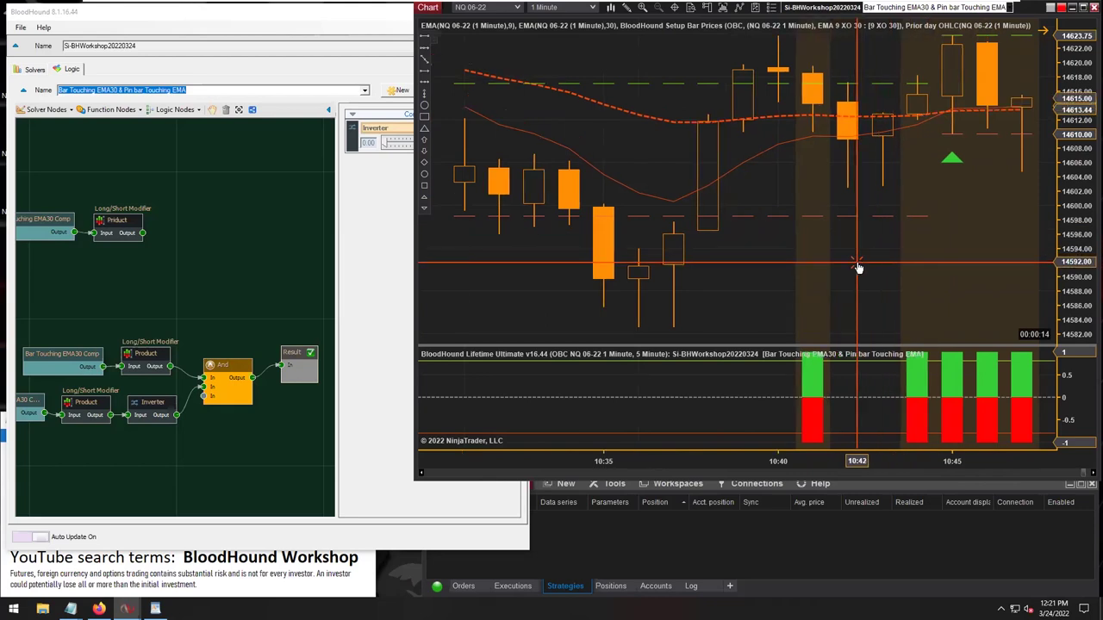
scroll(857, 267, "down", 1)
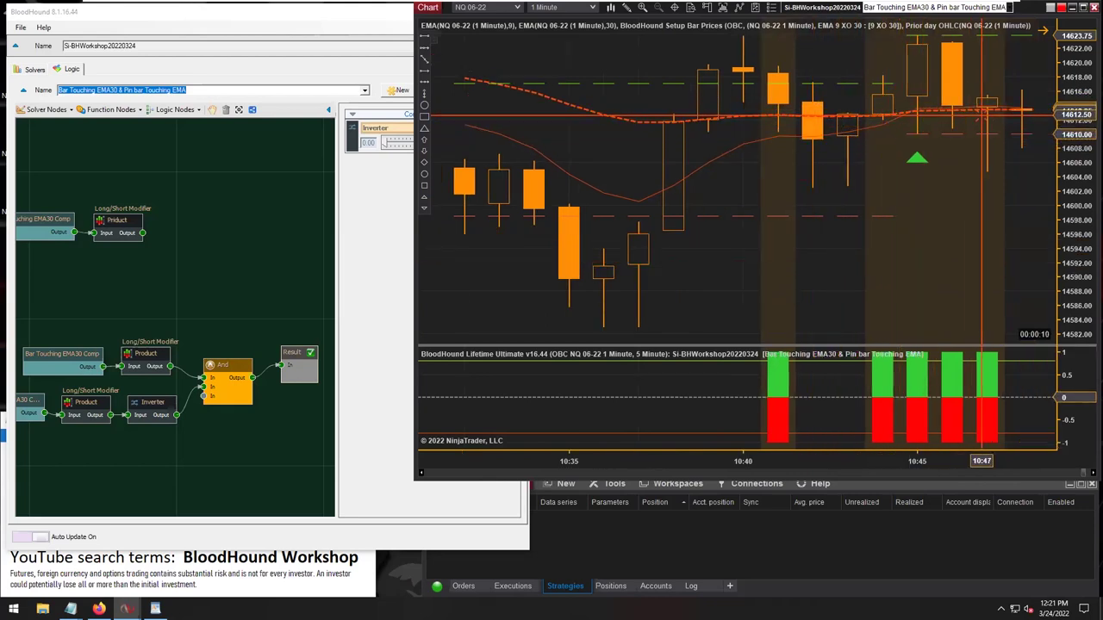
scroll(939, 125, "down", 2)
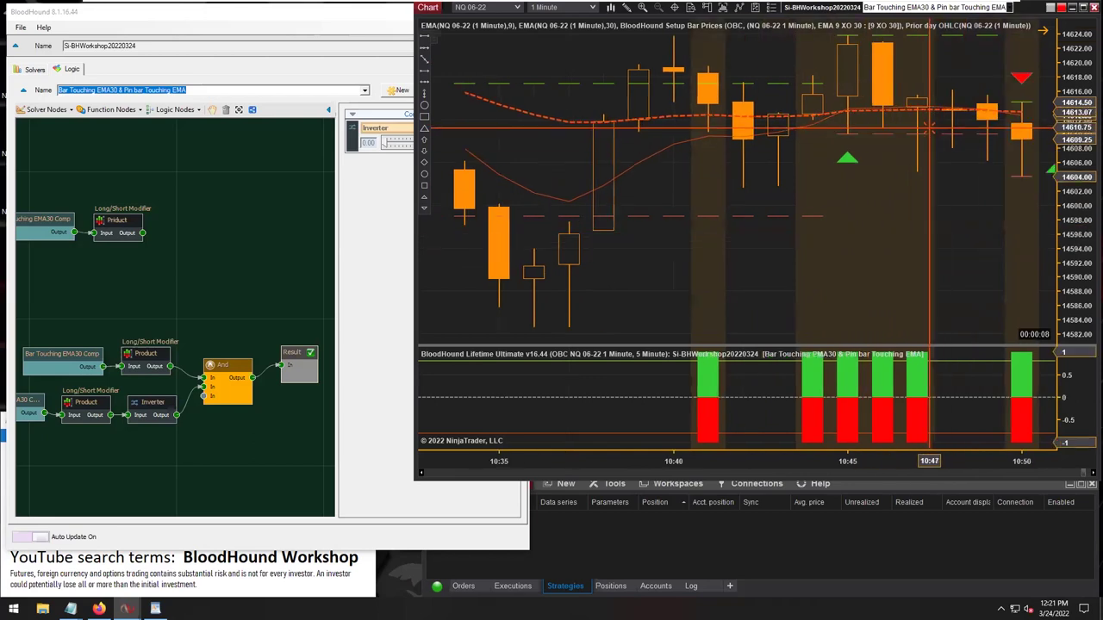
scroll(896, 126, "down", 3)
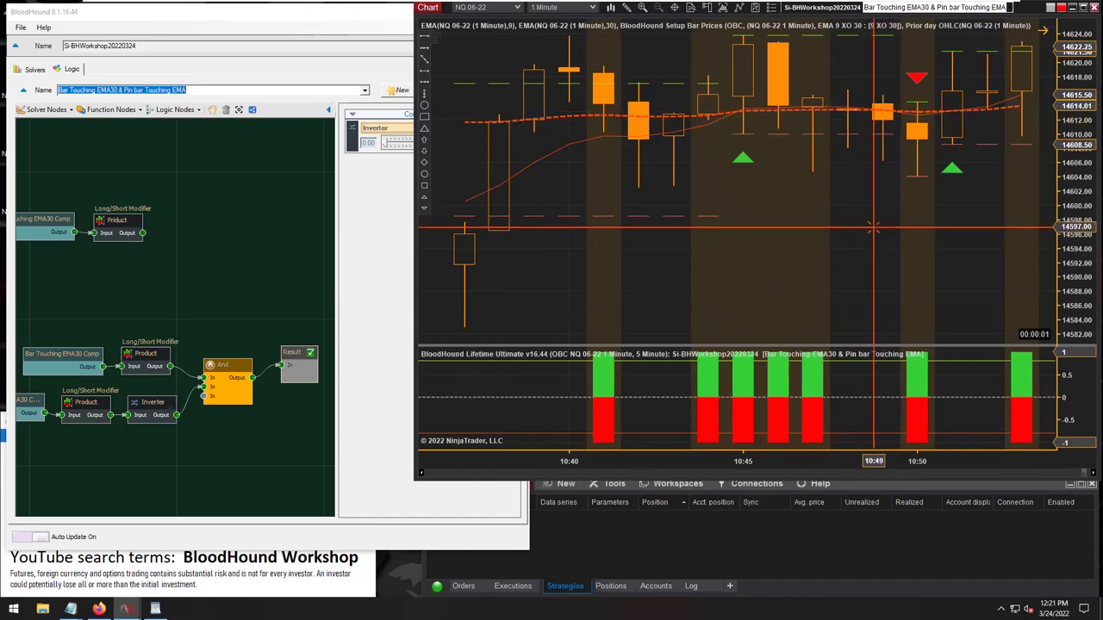
left_click(261, 451)
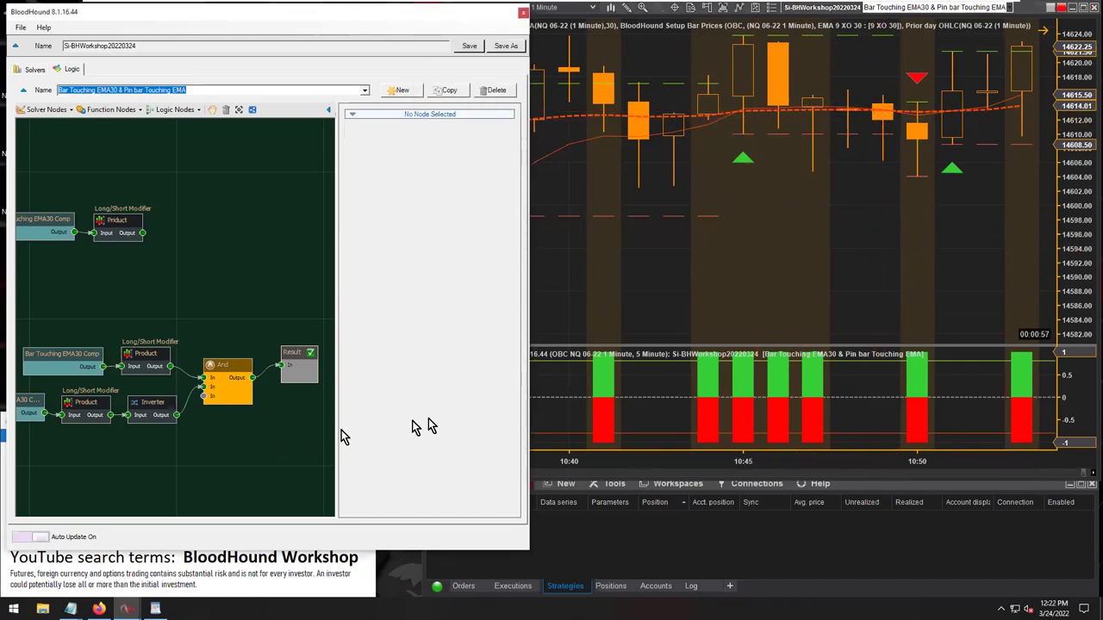
Widen the window, regroup the upper nodes, and name the And node Pin Bar / EMA30
left_click_drag(529, 382, 705, 376)
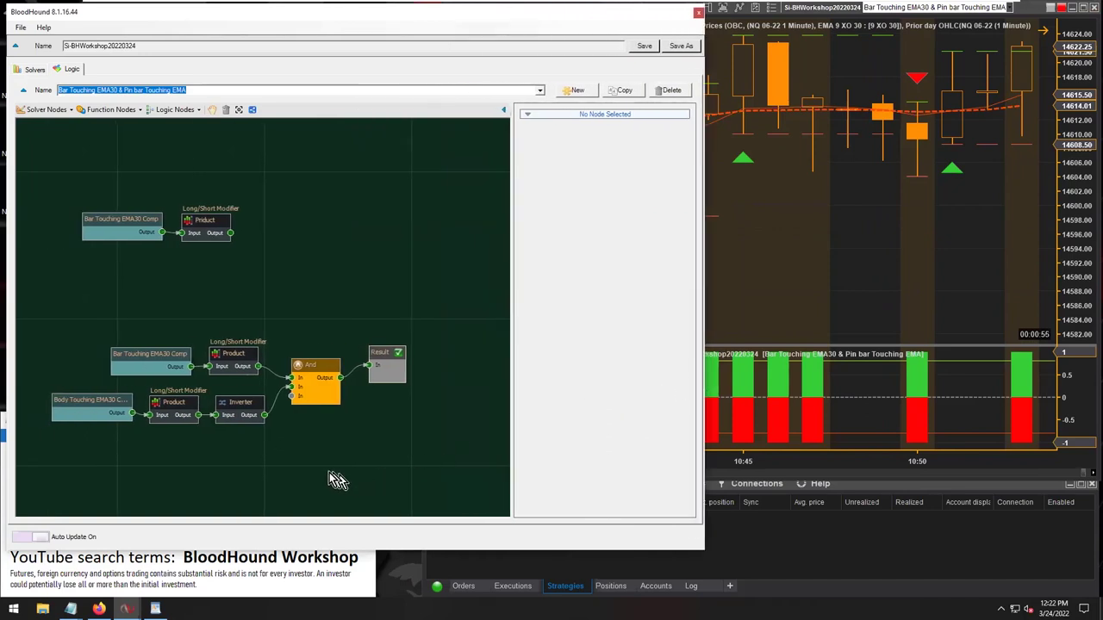
left_click_drag(229, 282, 158, 237)
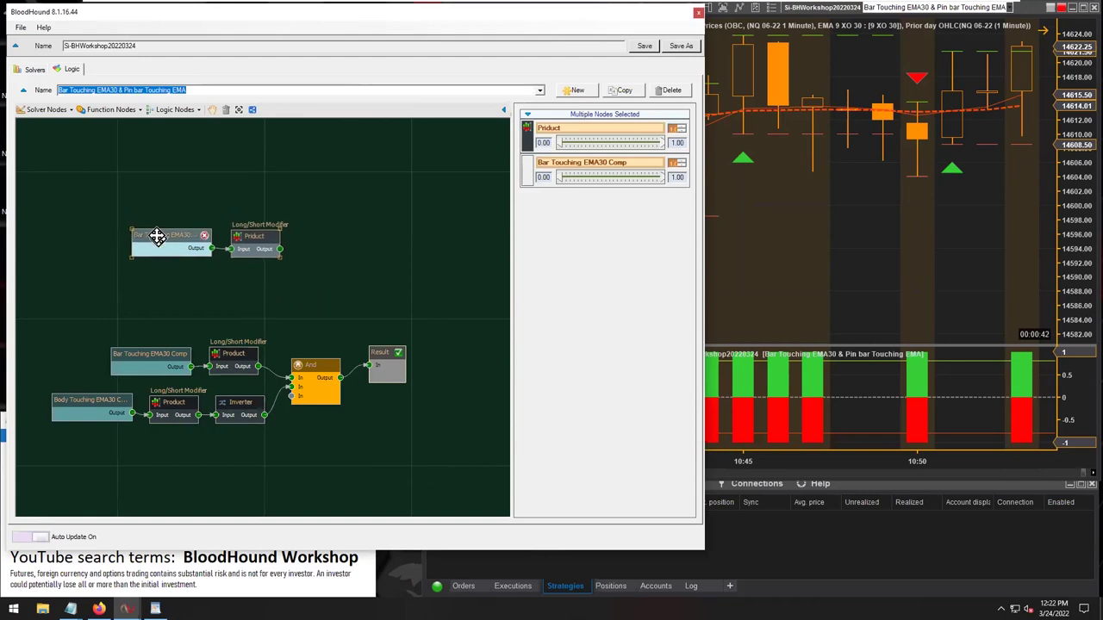
left_click(314, 365)
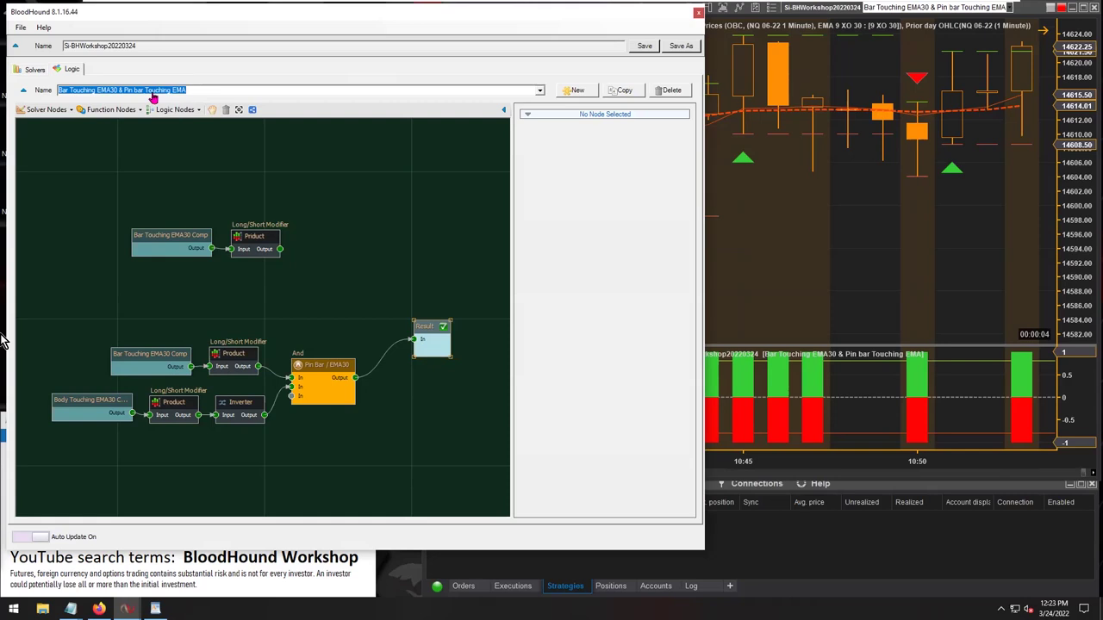
Start retyping 'Pin' in the logic name as 'Wick'
left_click(124, 91)
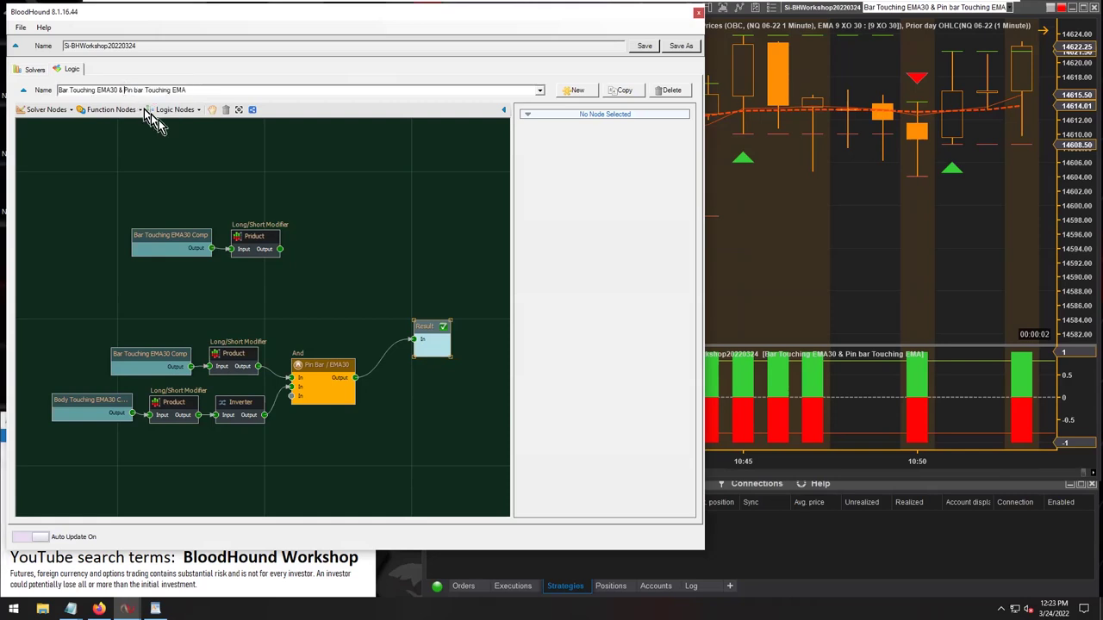
key("Delete")
key("Delete")
type("Wicks")
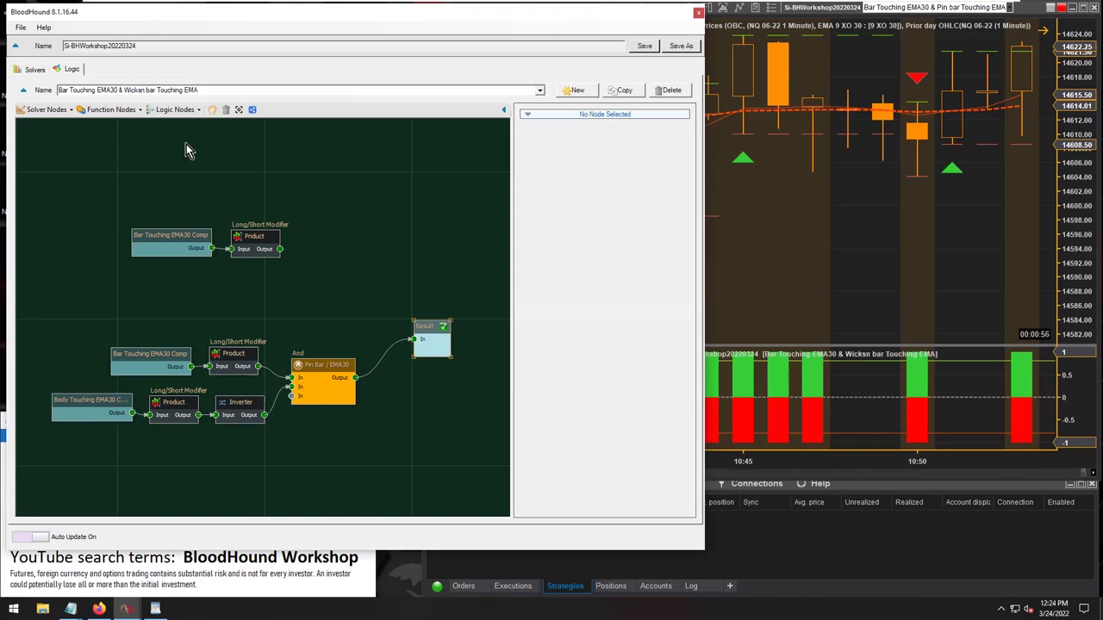
key("alt+Tab")
Load the copied image link in a new Firefox tab to view the bearish and bullish pin bar image
left_click(733, 16)
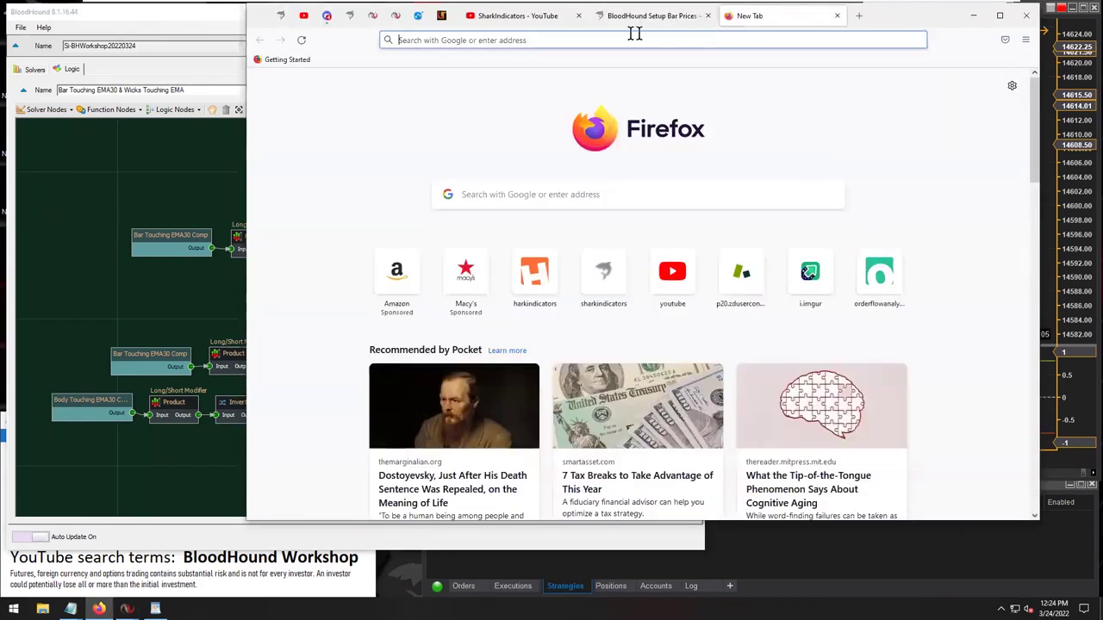
right_click(574, 38)
left_click(605, 141)
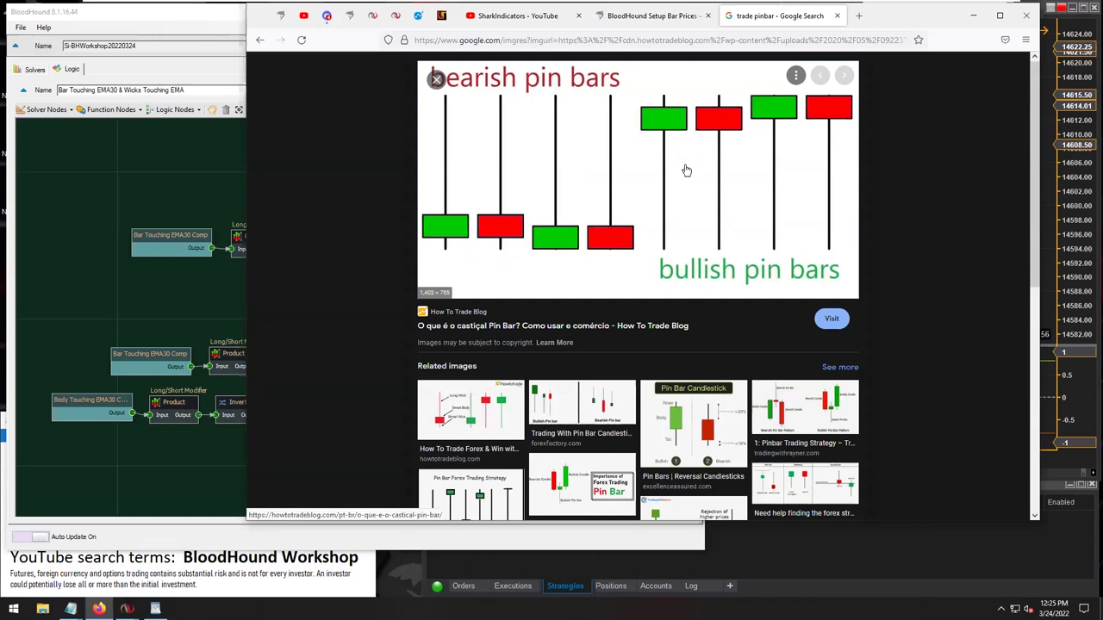
left_click(688, 427)
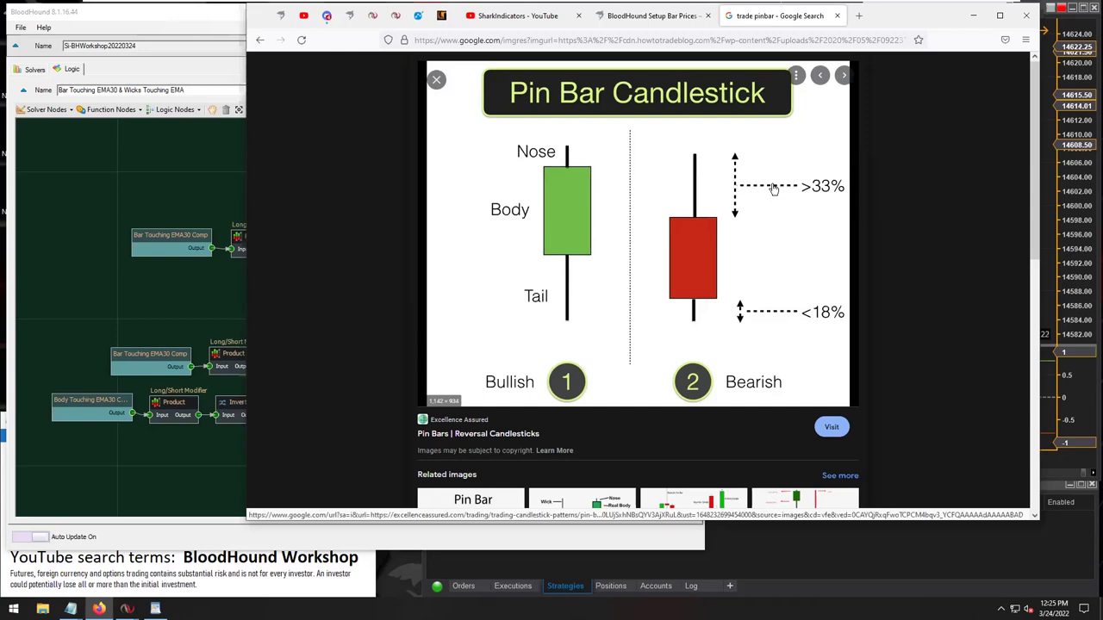
left_click(260, 42)
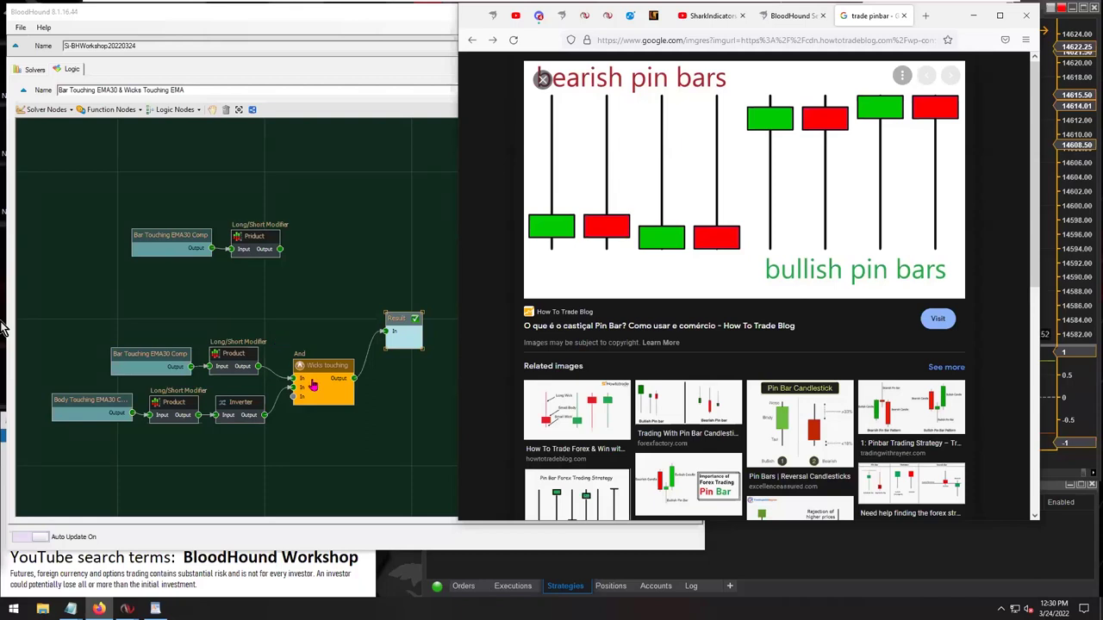
In BloodHound, marquee-select the six lower graph nodes, then deselect and pan the graph upward
left_click(315, 438)
left_click_drag(320, 440, 139, 348)
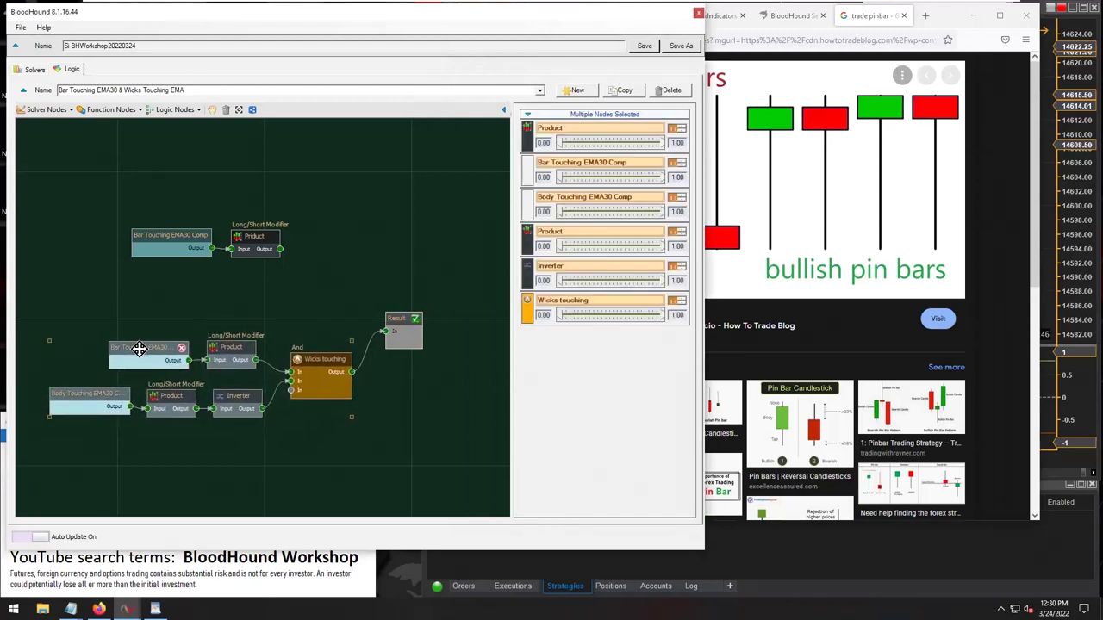
left_click(237, 484)
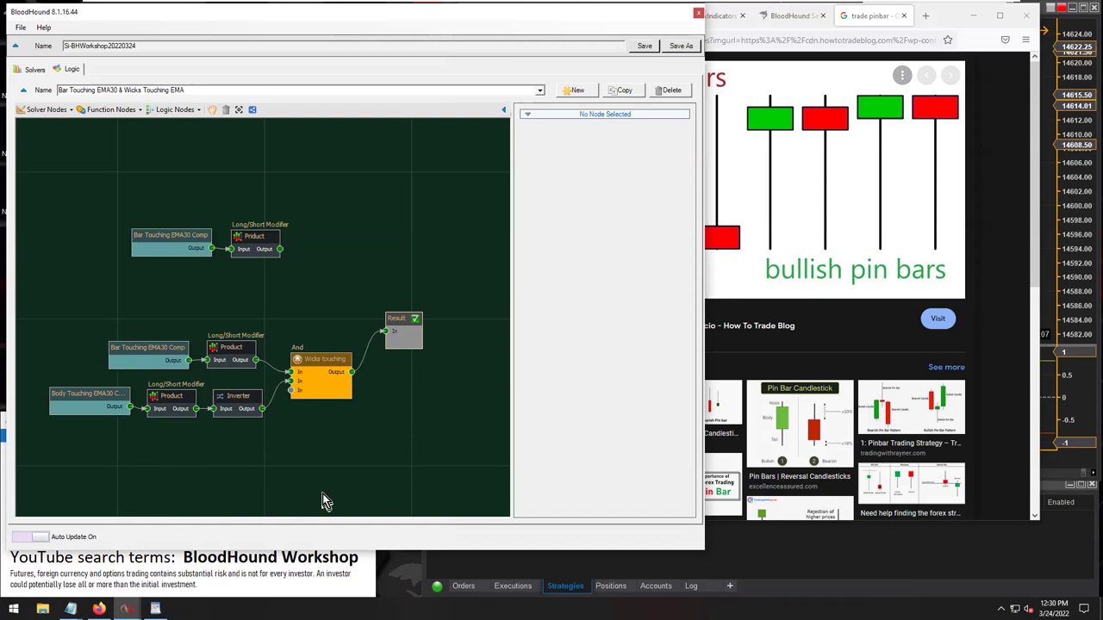
left_click_drag(294, 466, 272, 411)
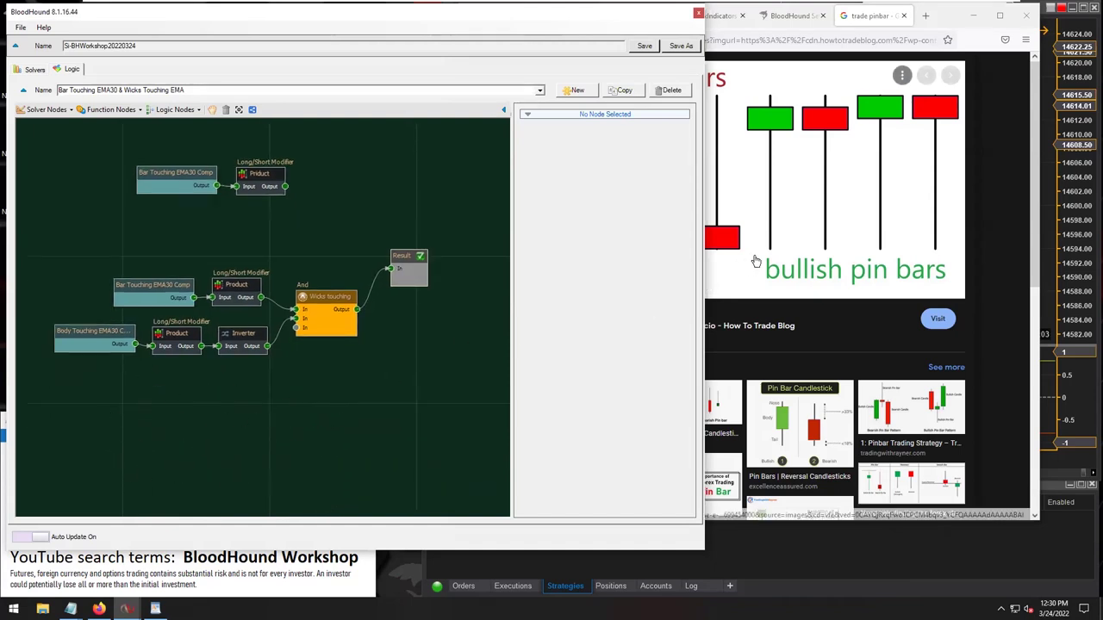
Close the pin bar image's blog page and nudge the Wicks touching And node down and right
left_click(792, 217)
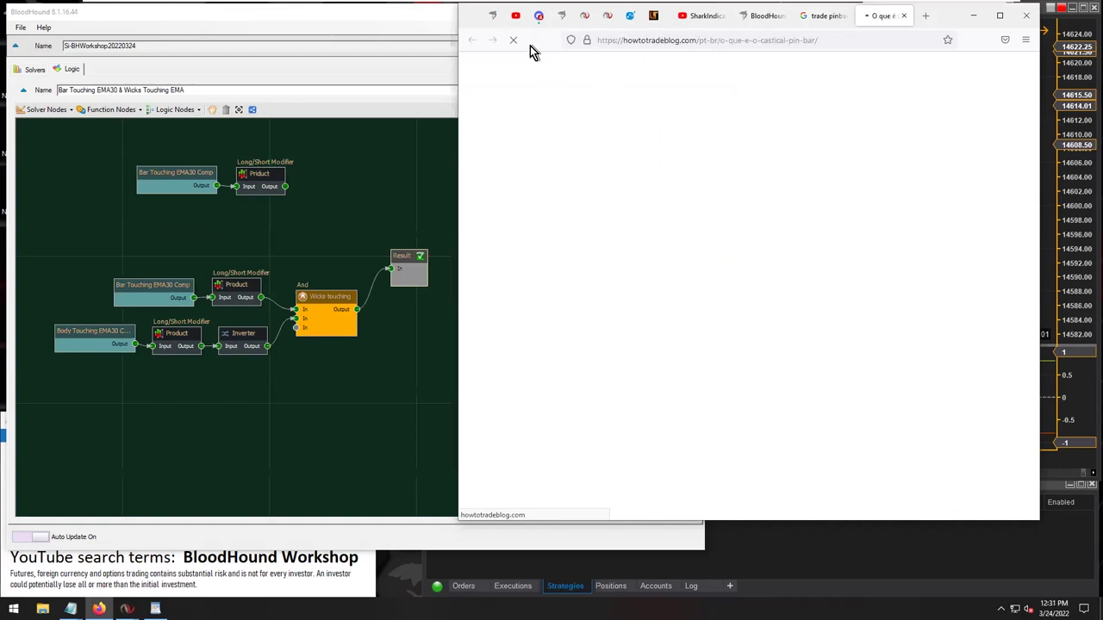
key("ctrl+w")
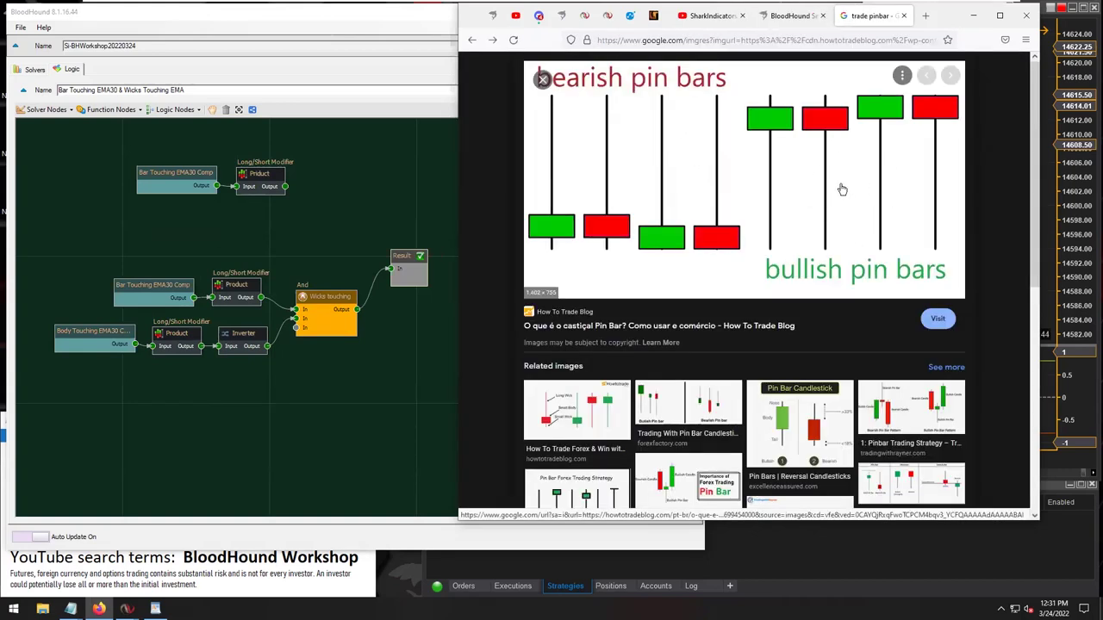
left_click_drag(316, 302, 322, 325)
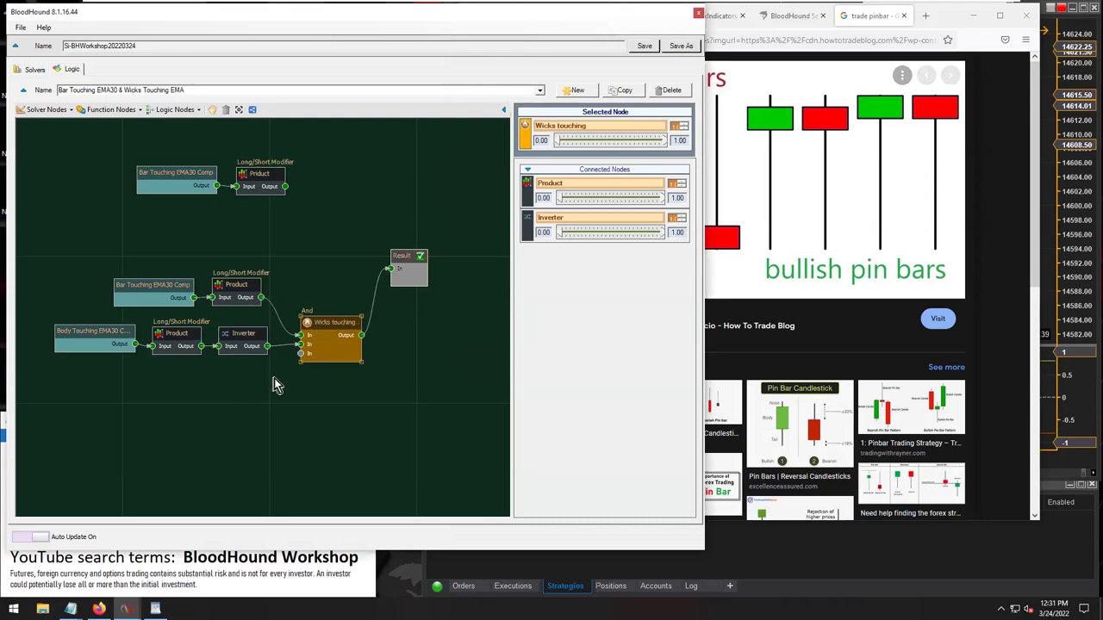